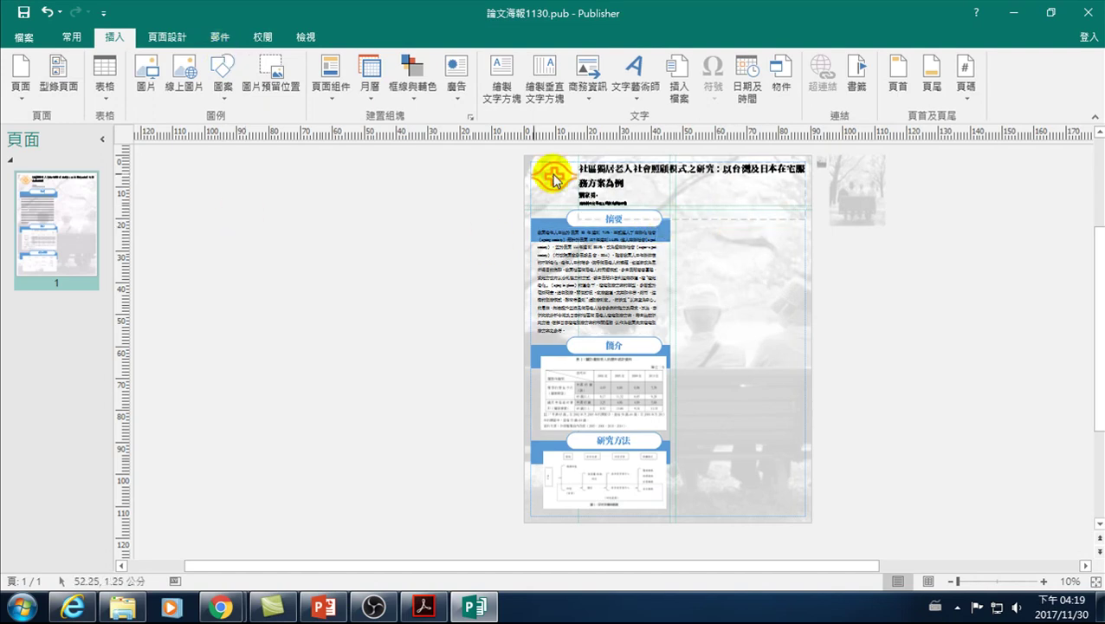
Switch to File Explorer and browse the course image files.
{"action": "left_click", "coordinate": [123, 607]}
{"action": "left_click", "coordinate": [395, 224]}
{"action": "scroll", "coordinate": [391, 260], "scroll_direction": "down", "scroll_amount": 1}
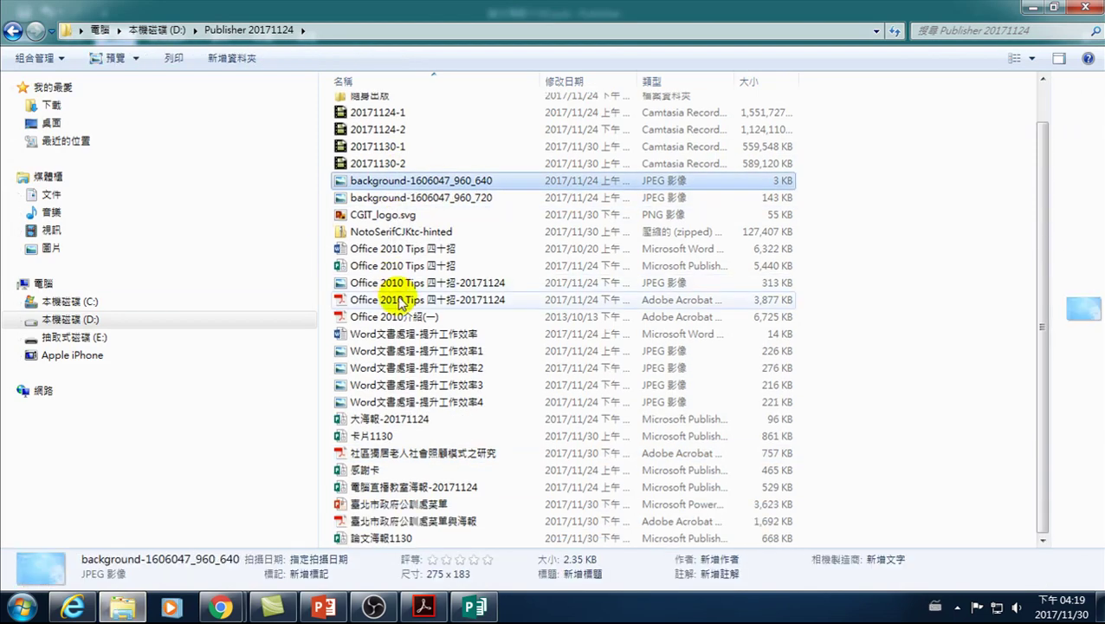
{"action": "left_click", "coordinate": [381, 404]}
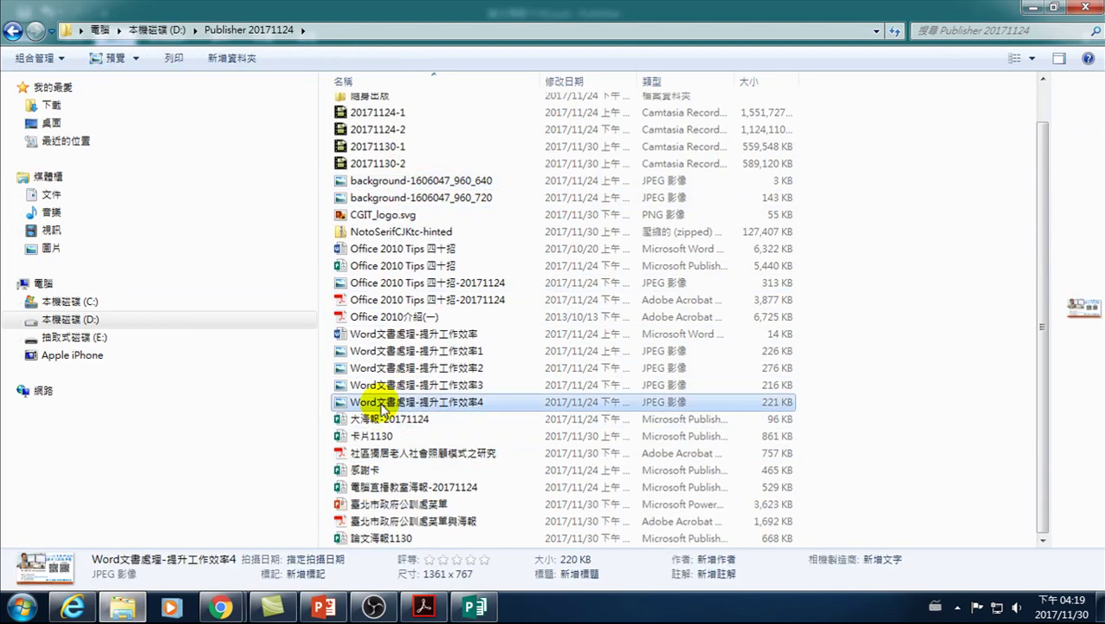
{"action": "mouse_move", "coordinate": [70, 319]}
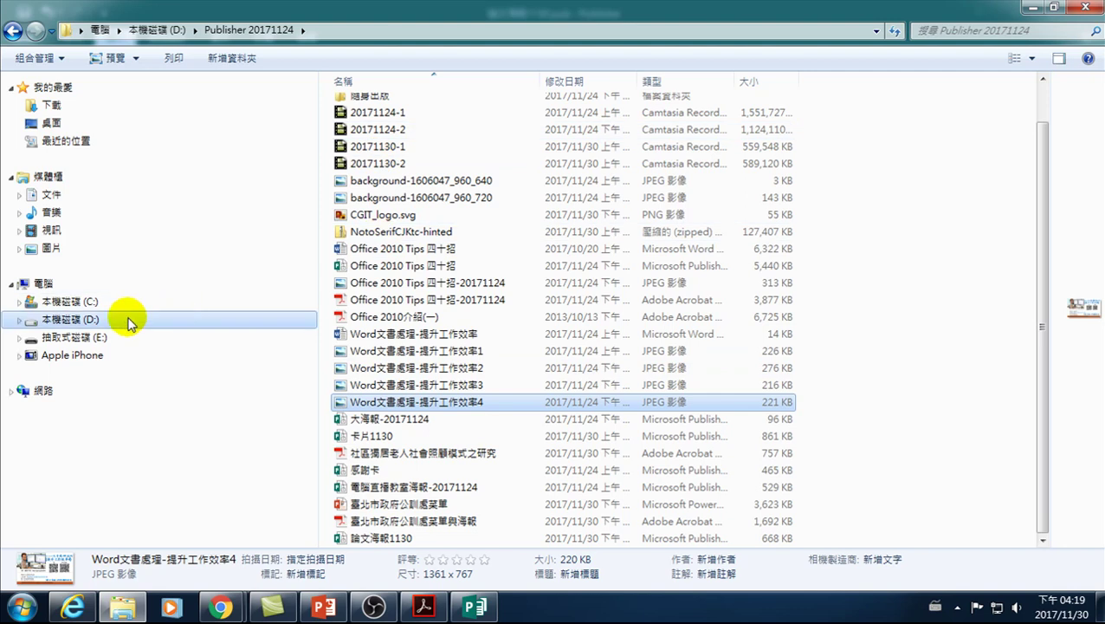
Open the Publisher 20171124 folder on drive D and look through its publications and posters.
{"action": "left_click", "coordinate": [91, 319]}
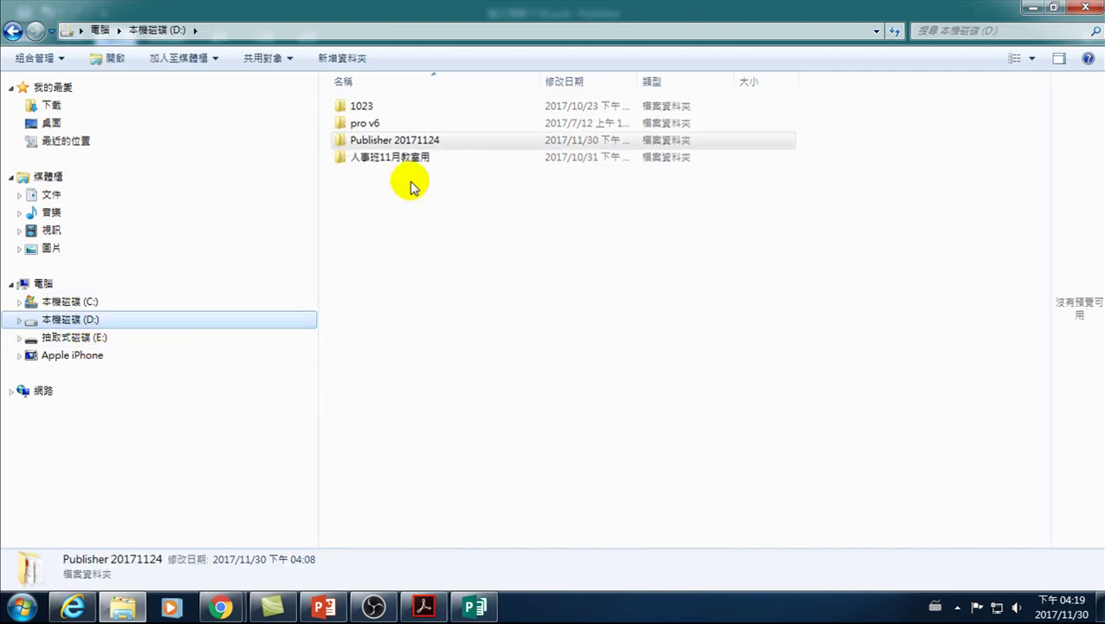
{"action": "double_click", "coordinate": [382, 140]}
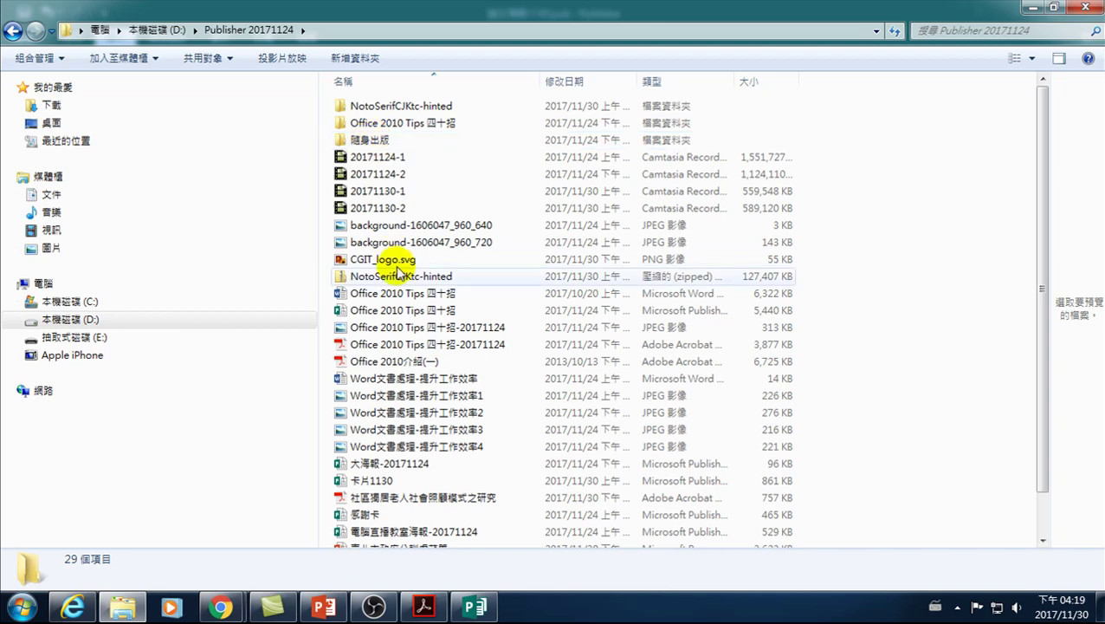
{"action": "left_click", "coordinate": [401, 312]}
{"action": "double_click", "coordinate": [399, 315]}
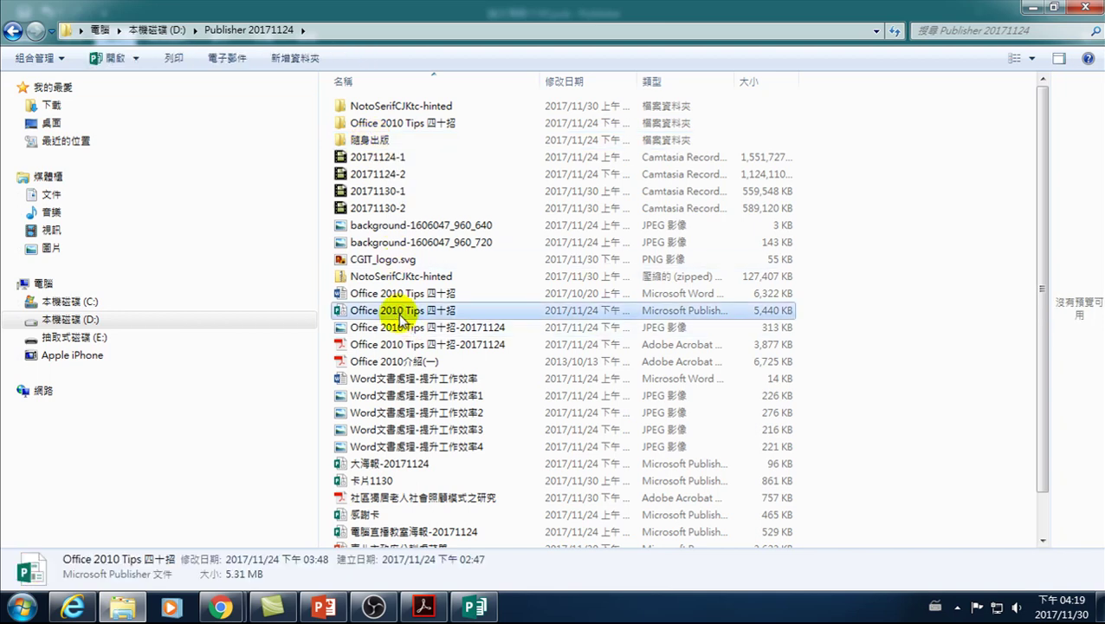
{"action": "scroll", "coordinate": [433, 399], "scroll_direction": "down", "scroll_amount": 1}
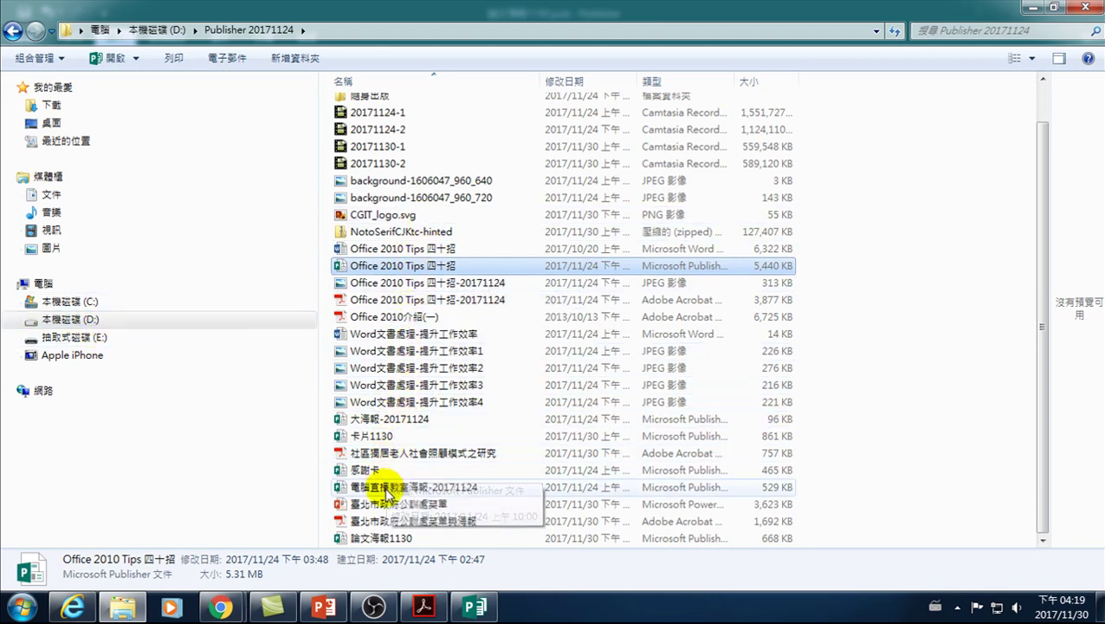
{"action": "left_click", "coordinate": [387, 486]}
{"action": "left_click", "coordinate": [368, 537]}
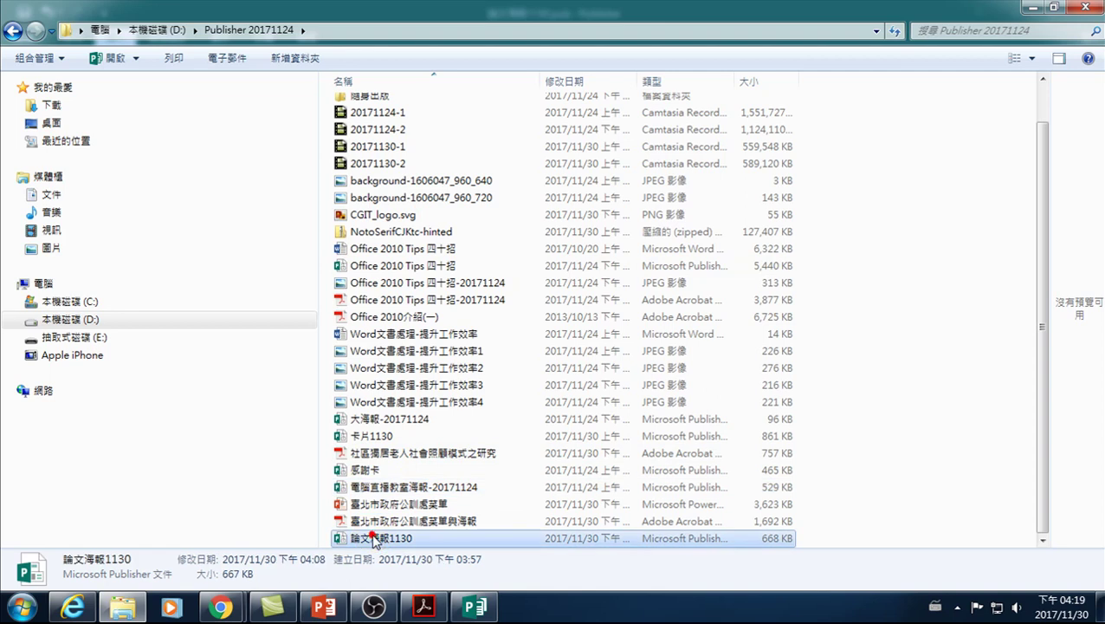
{"action": "left_click", "coordinate": [220, 606]}
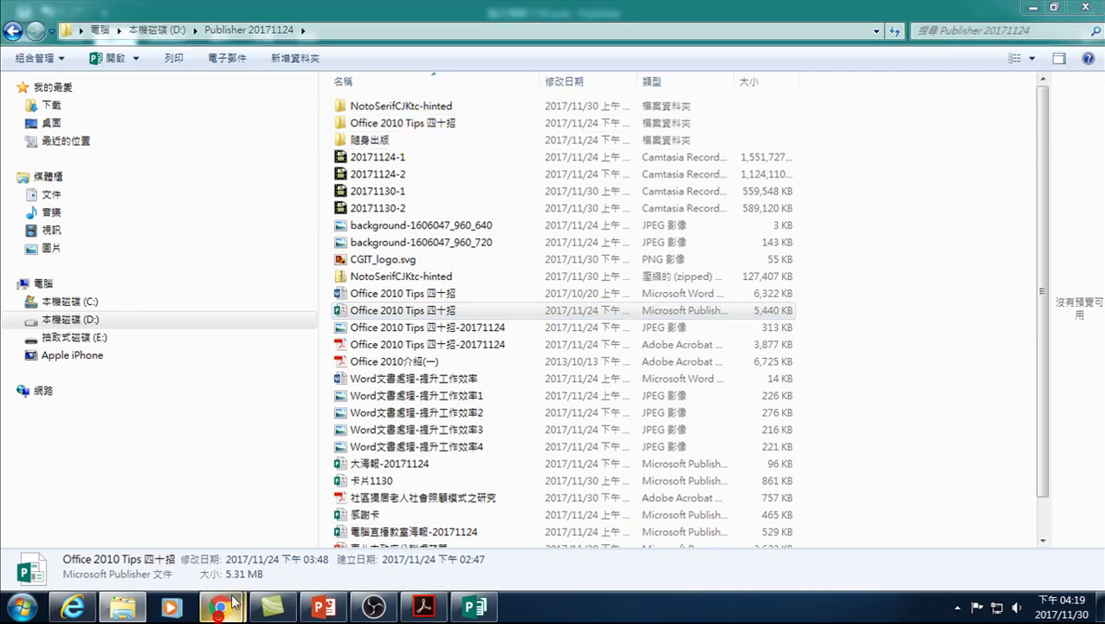
Follow the goo.gl link to the shared 範例 Drive folder and download the 郵寄-合併列印 Excel file.
{"action": "left_click", "coordinate": [297, 535]}
{"action": "left_click", "coordinate": [280, 38]}
{"action": "type", "text": "https"}
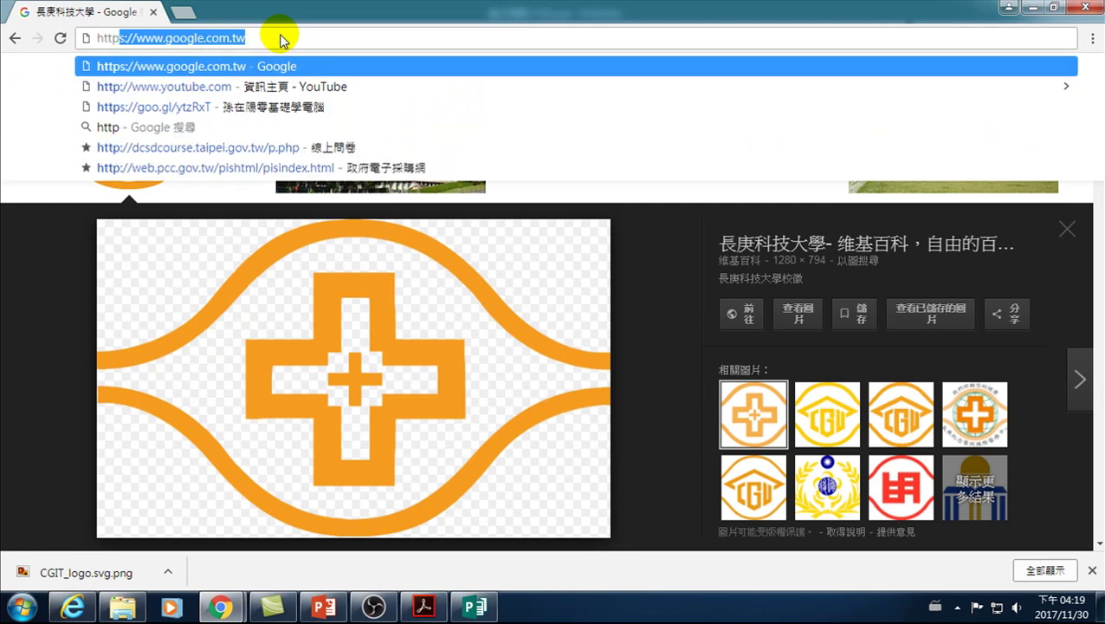
{"action": "type", "text": "://goo."}
{"action": "key", "text": "Return"}
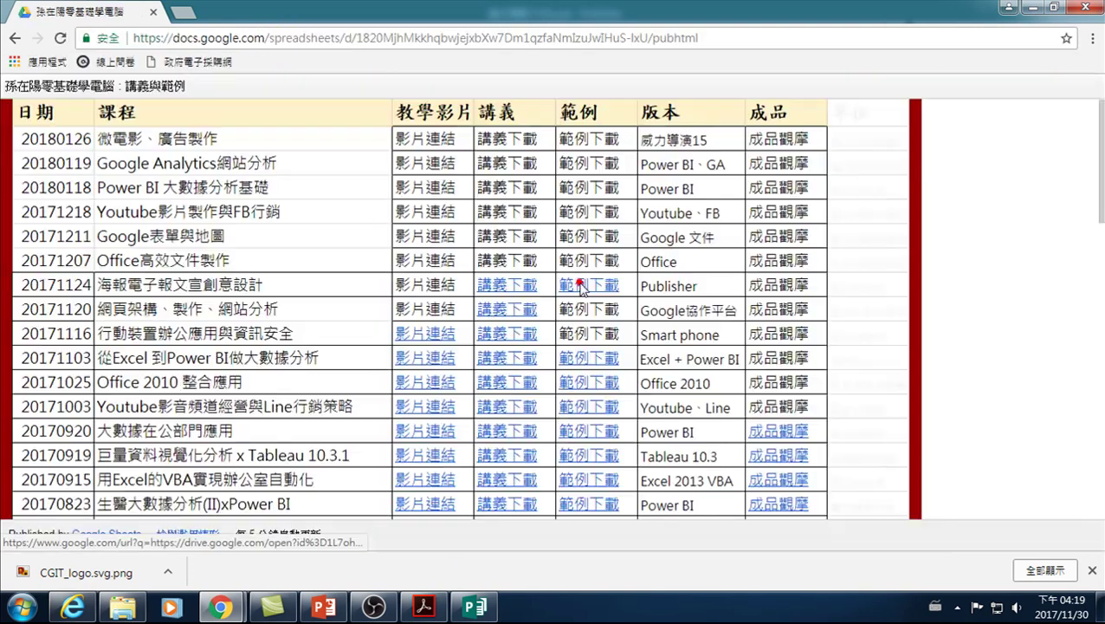
{"action": "left_click", "coordinate": [581, 282]}
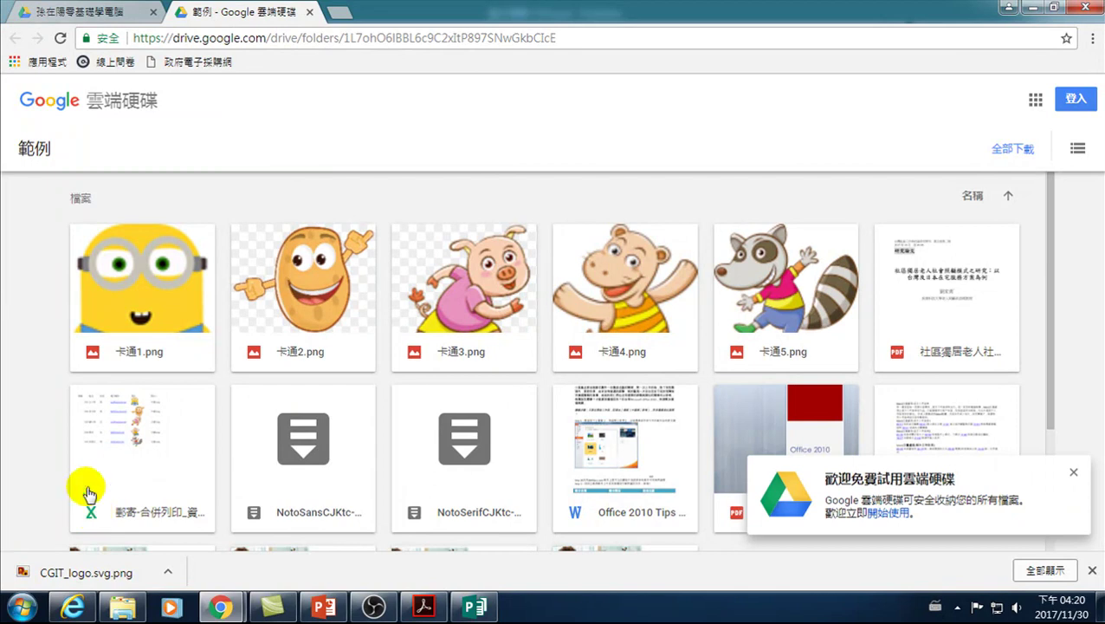
{"action": "left_click", "coordinate": [87, 400]}
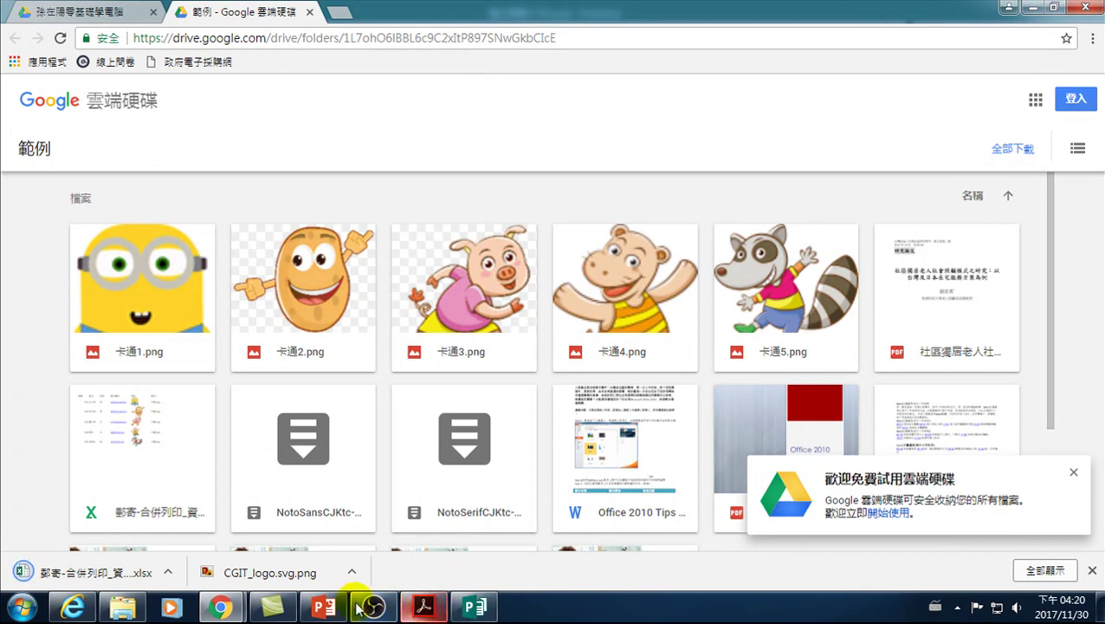
{"action": "left_click", "coordinate": [475, 606]}
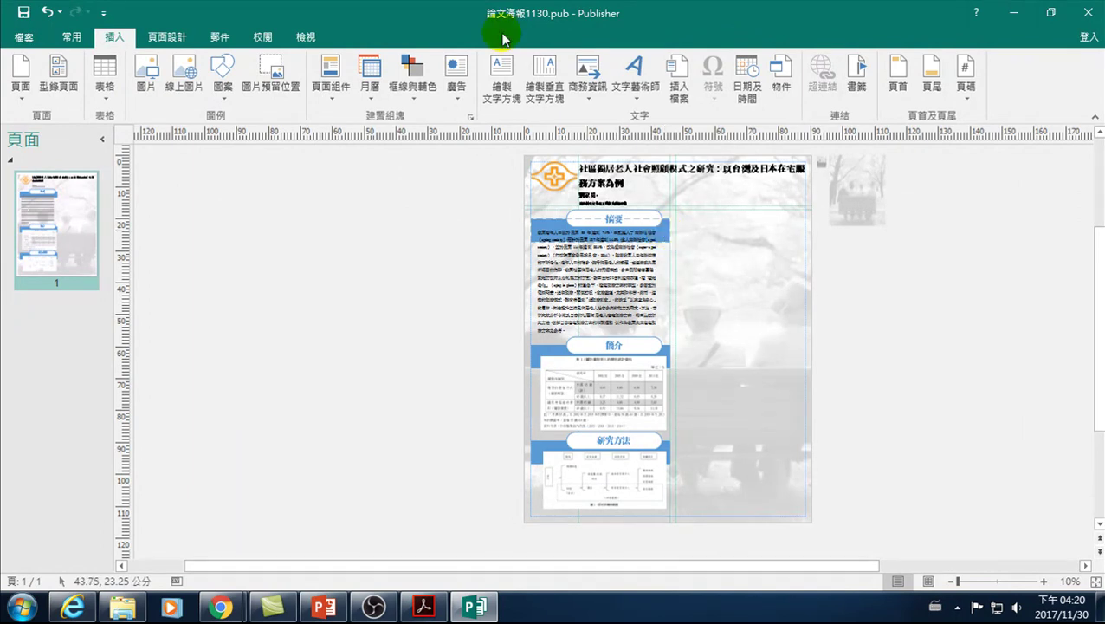
Use 選取收件者 > 使用現有清單 to pick the downloaded 郵寄-合併列印 workbook from Downloads.
{"action": "left_click", "coordinate": [222, 40]}
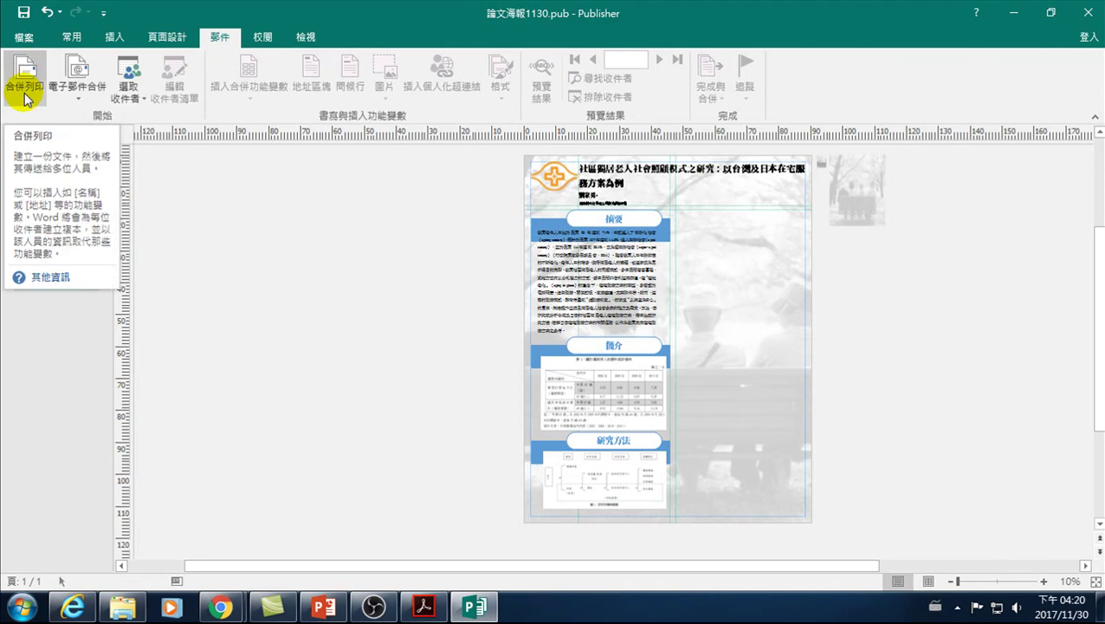
{"action": "left_click", "coordinate": [128, 95]}
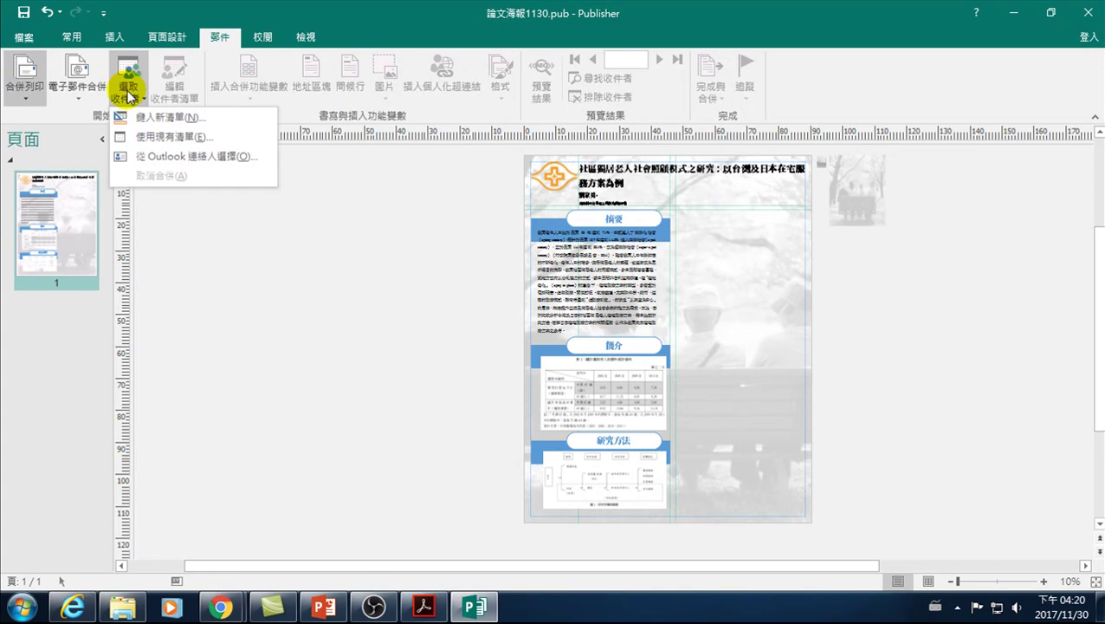
{"action": "left_click", "coordinate": [141, 145]}
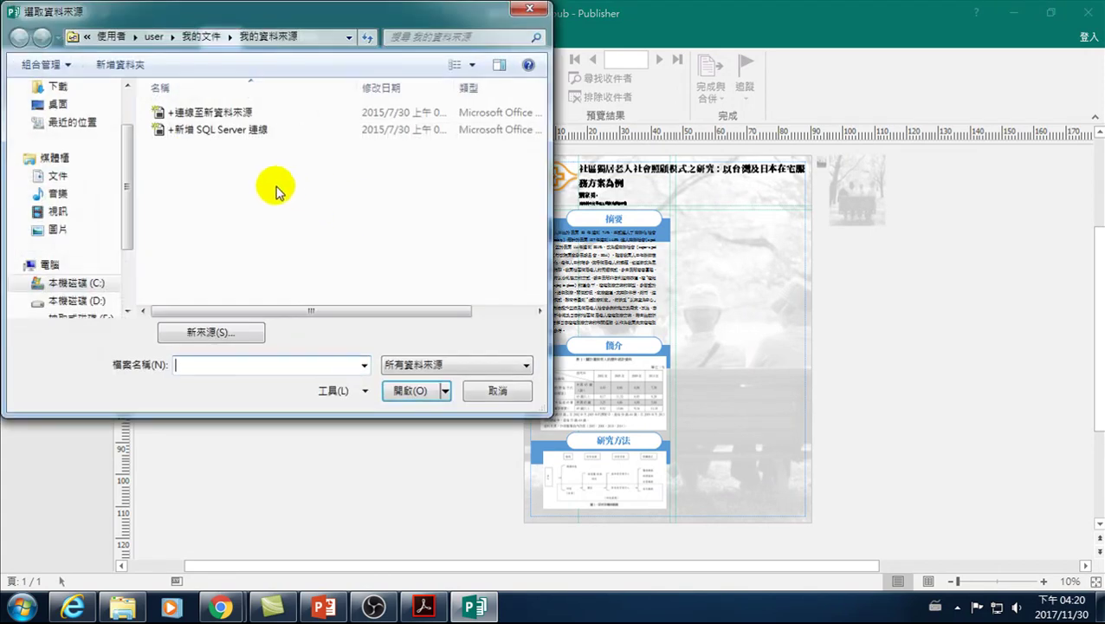
{"action": "scroll", "coordinate": [127, 216], "scroll_direction": "down", "scroll_amount": 2}
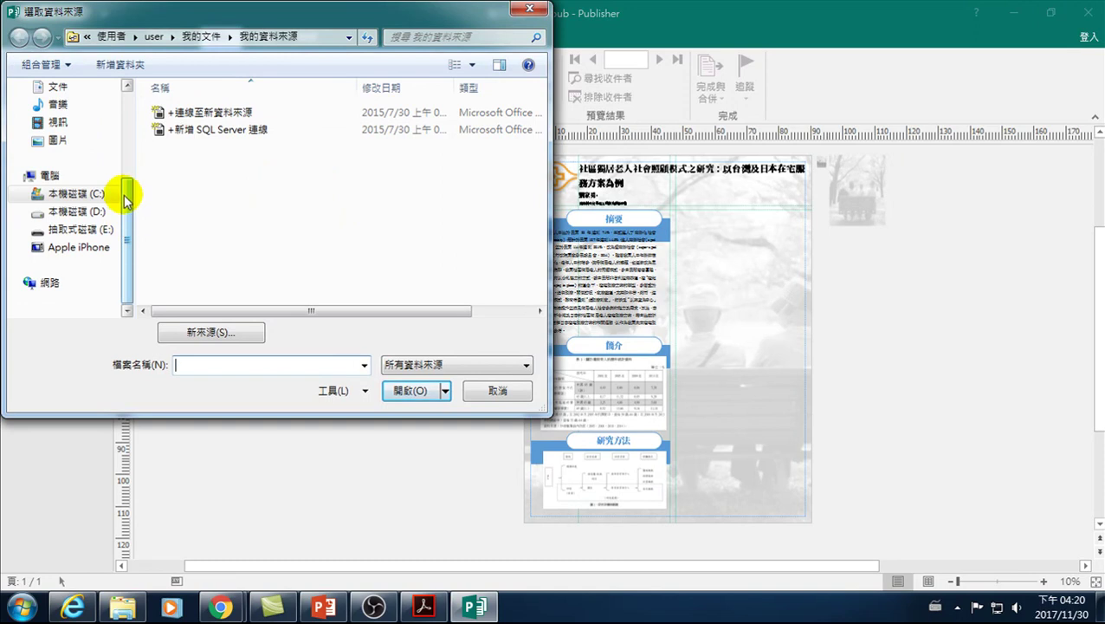
{"action": "scroll", "coordinate": [127, 199], "scroll_direction": "up", "scroll_amount": 5}
{"action": "left_click", "coordinate": [31, 146]}
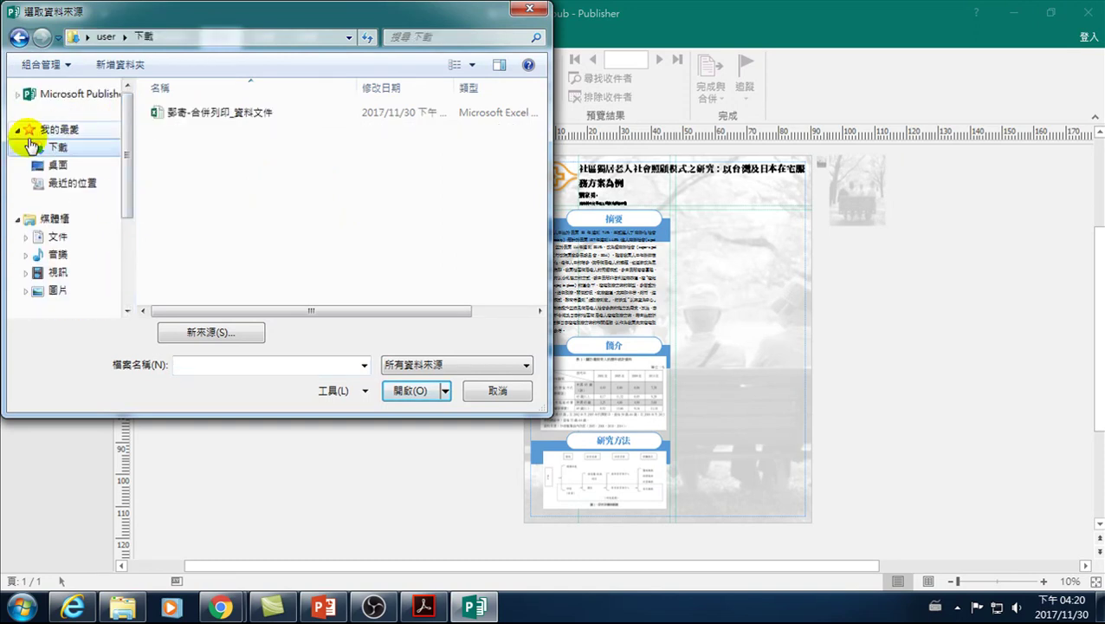
{"action": "double_click", "coordinate": [220, 113]}
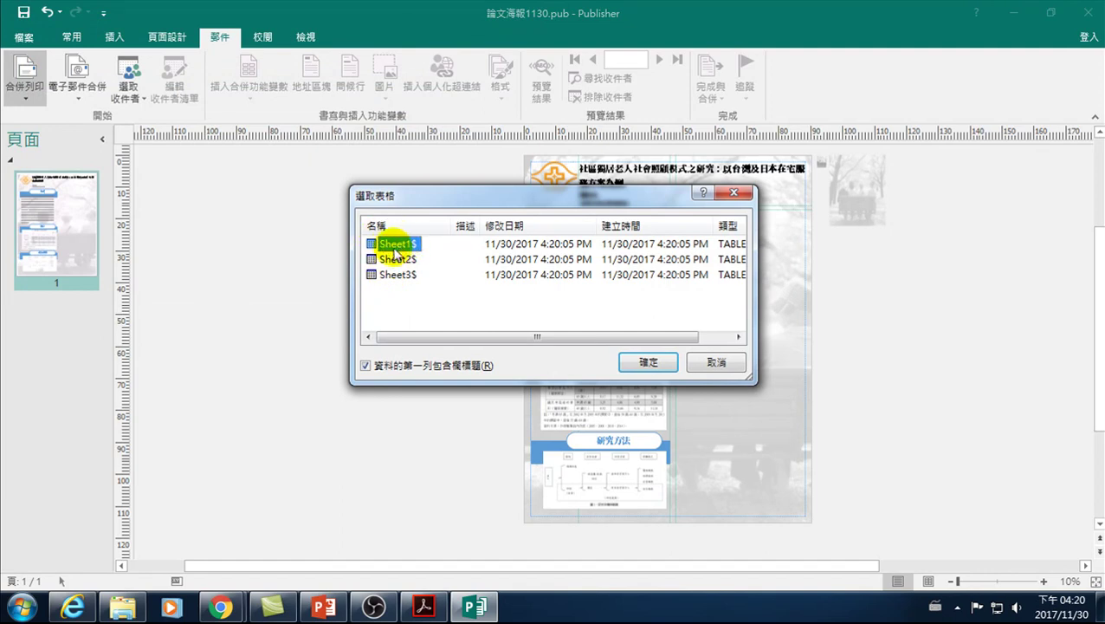
Choose Sheet1$ and uncheck recipients 3102 and 3104 before confirming the list.
{"action": "left_click", "coordinate": [648, 362]}
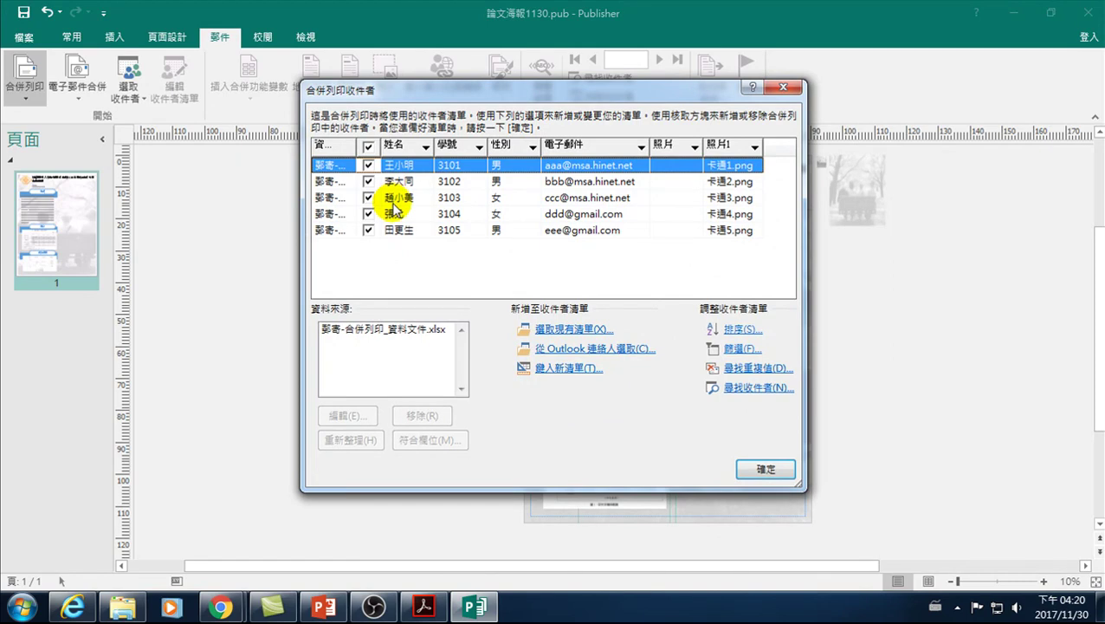
{"action": "left_click", "coordinate": [367, 216]}
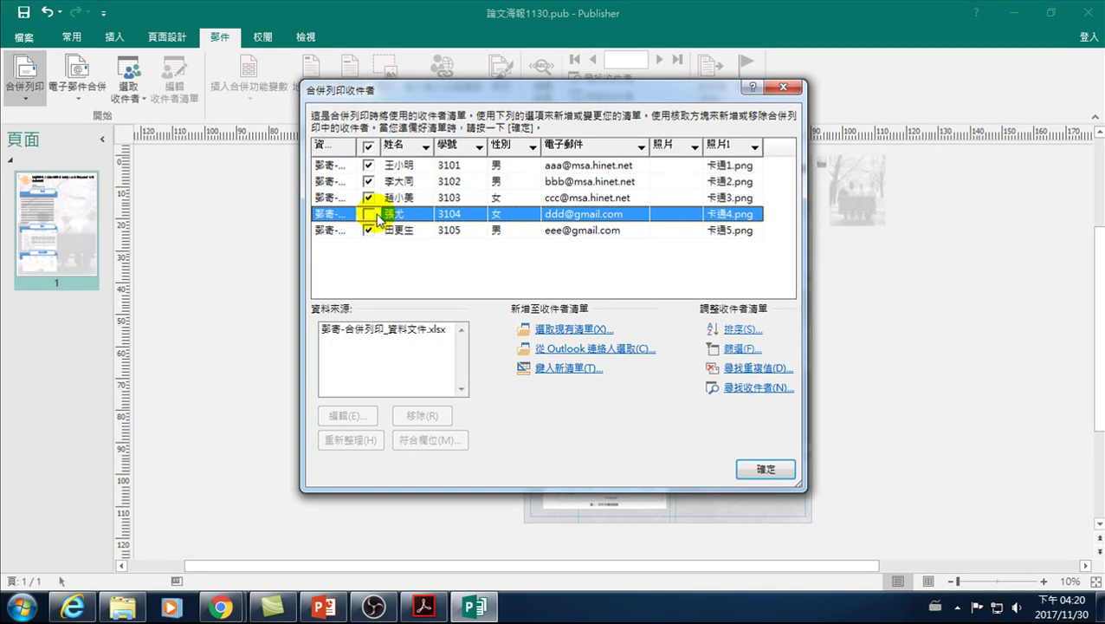
{"action": "left_click", "coordinate": [370, 182]}
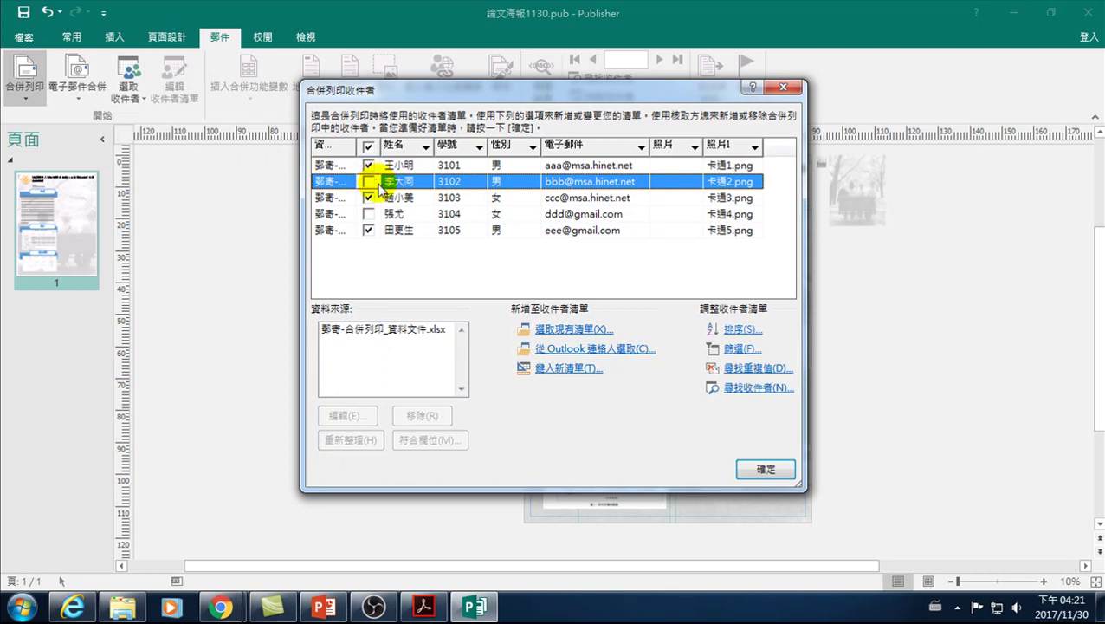
{"action": "left_click", "coordinate": [754, 469]}
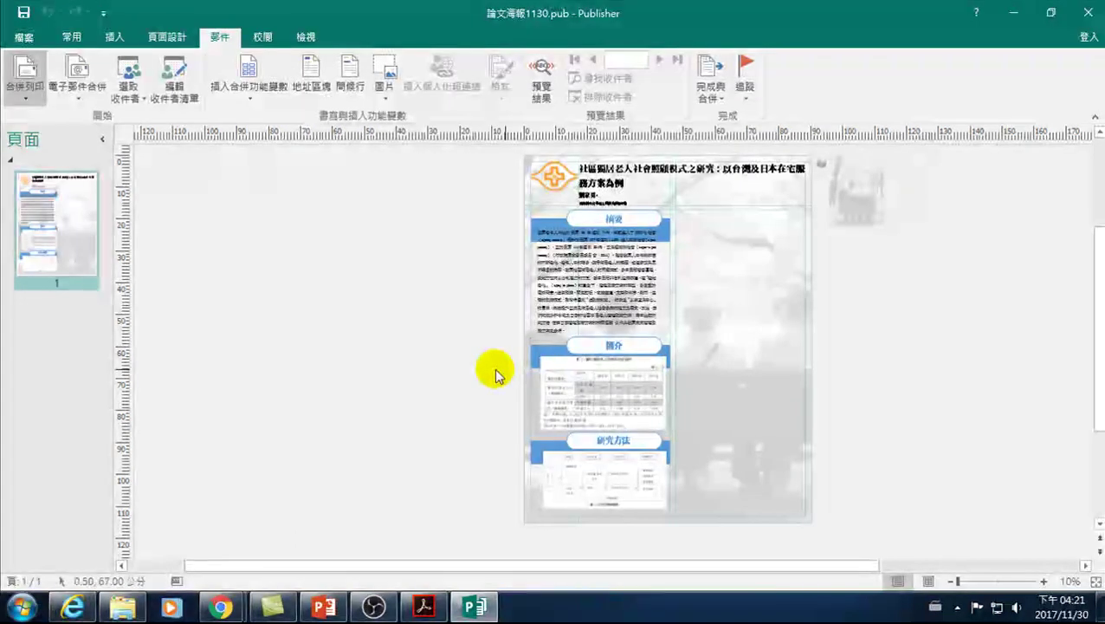
Insert the 姓名 merge field onto the poster page.
{"action": "left_click_drag", "start_coordinate": [871, 208], "coordinate": [670, 198]}
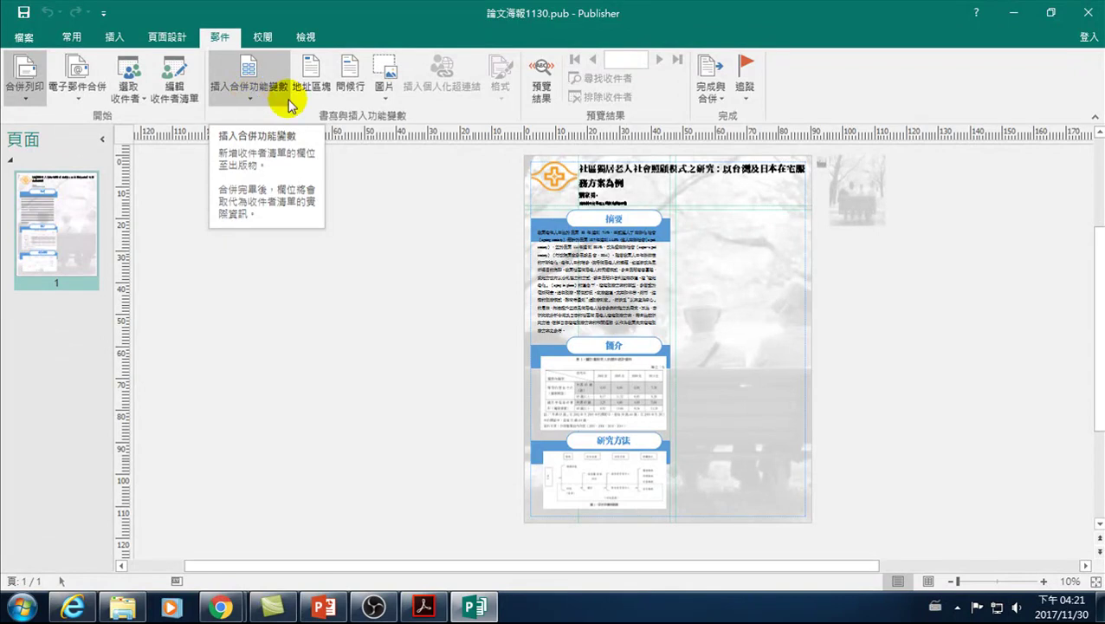
{"action": "left_click", "coordinate": [703, 192]}
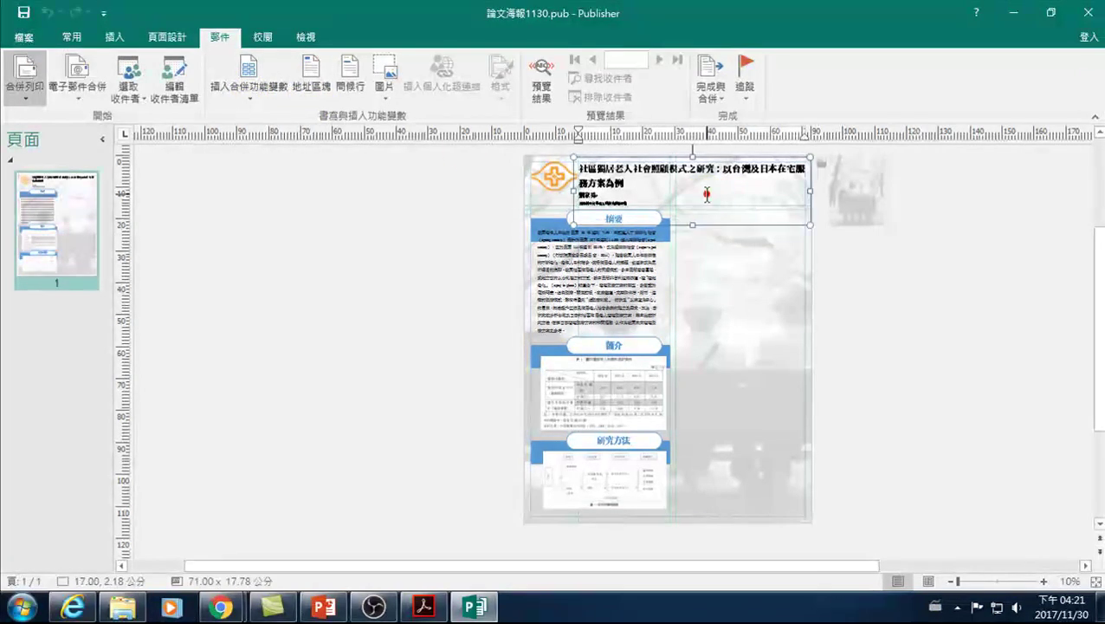
{"action": "left_click", "coordinate": [401, 220]}
{"action": "left_click", "coordinate": [250, 87]}
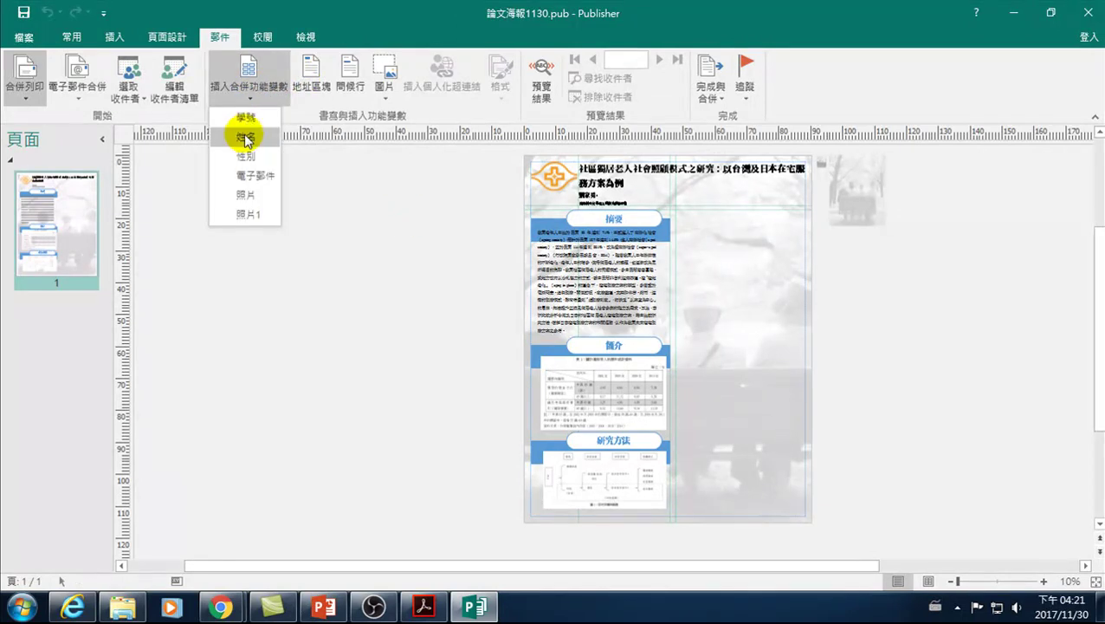
{"action": "left_click", "coordinate": [245, 138]}
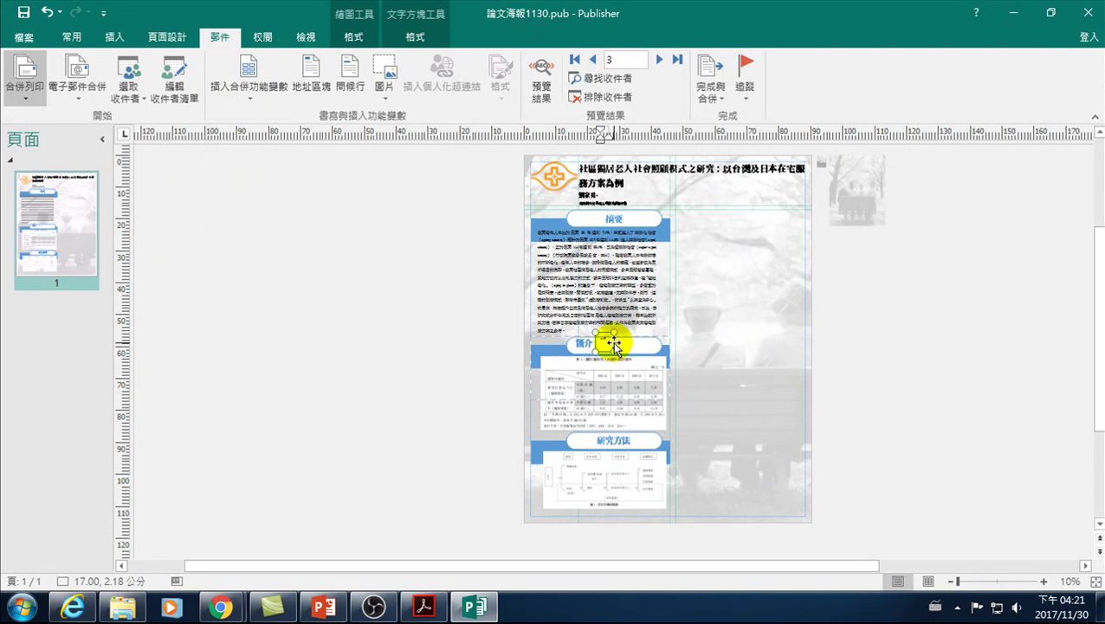
Move the 姓名 field box up beside the title at top right, undoing the resize.
{"action": "left_click_drag", "start_coordinate": [612, 343], "coordinate": [680, 512]}
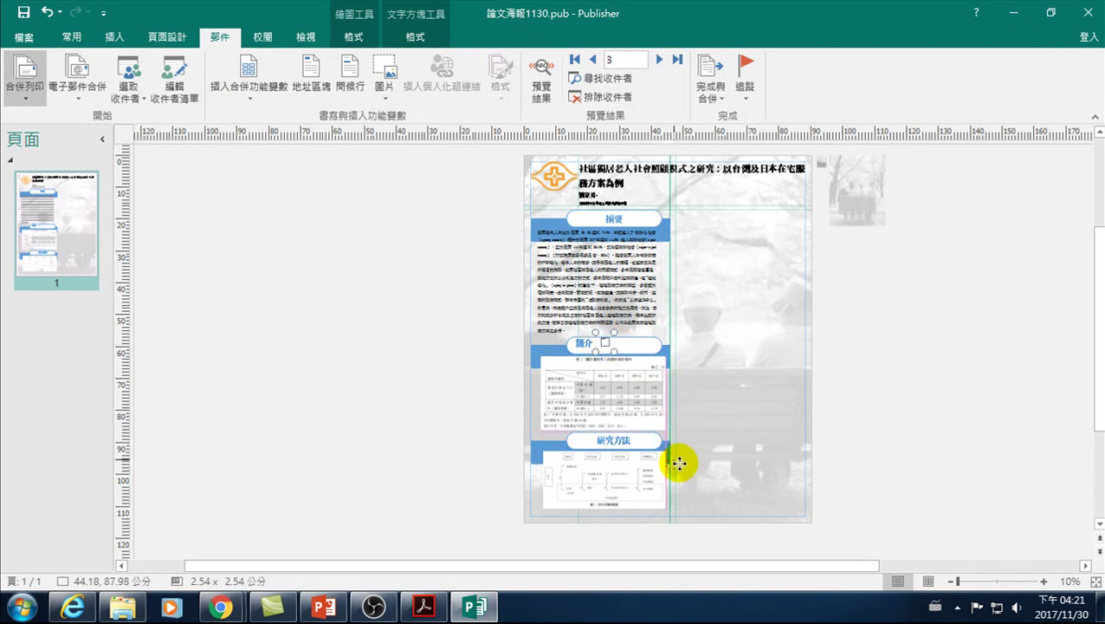
{"action": "mouse_move", "coordinate": [681, 511]}
{"action": "left_mouse_down"}
{"action": "mouse_move", "coordinate": [734, 332]}
{"action": "mouse_move", "coordinate": [707, 192]}
{"action": "mouse_move", "coordinate": [746, 209]}
{"action": "left_mouse_up"}
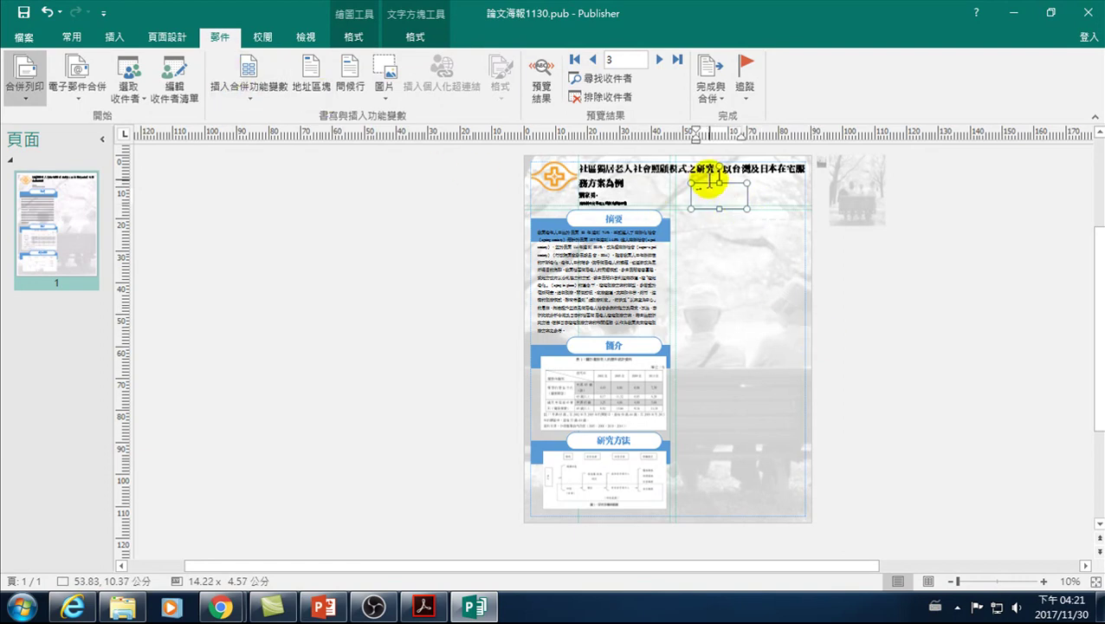
{"action": "left_click", "coordinate": [698, 193]}
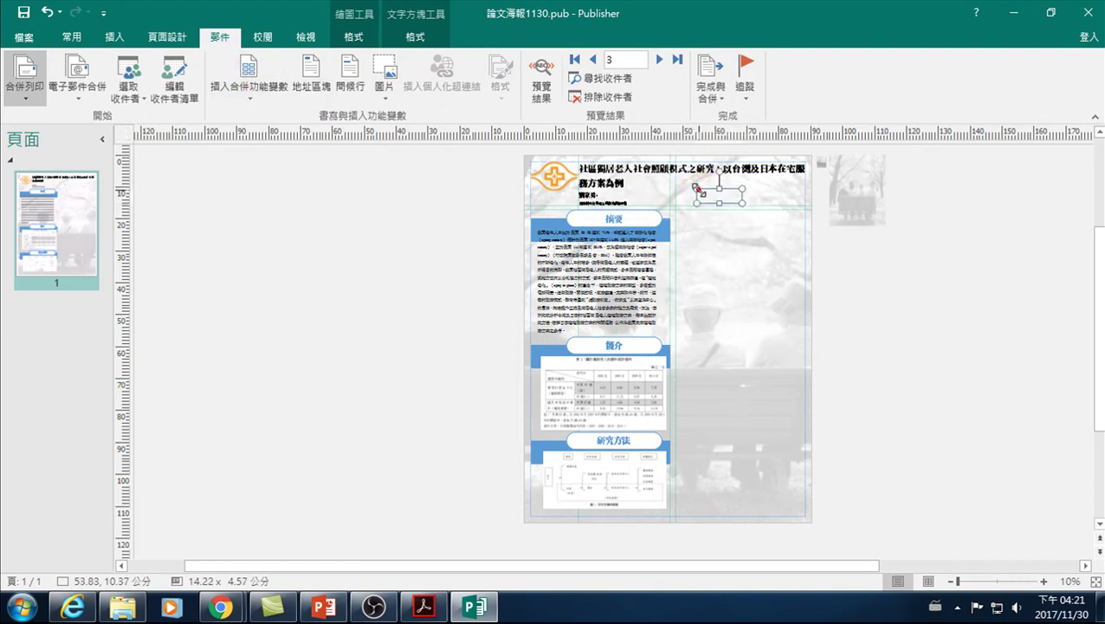
{"action": "key", "text": "ctrl+z"}
{"action": "left_click", "coordinate": [1044, 582]}
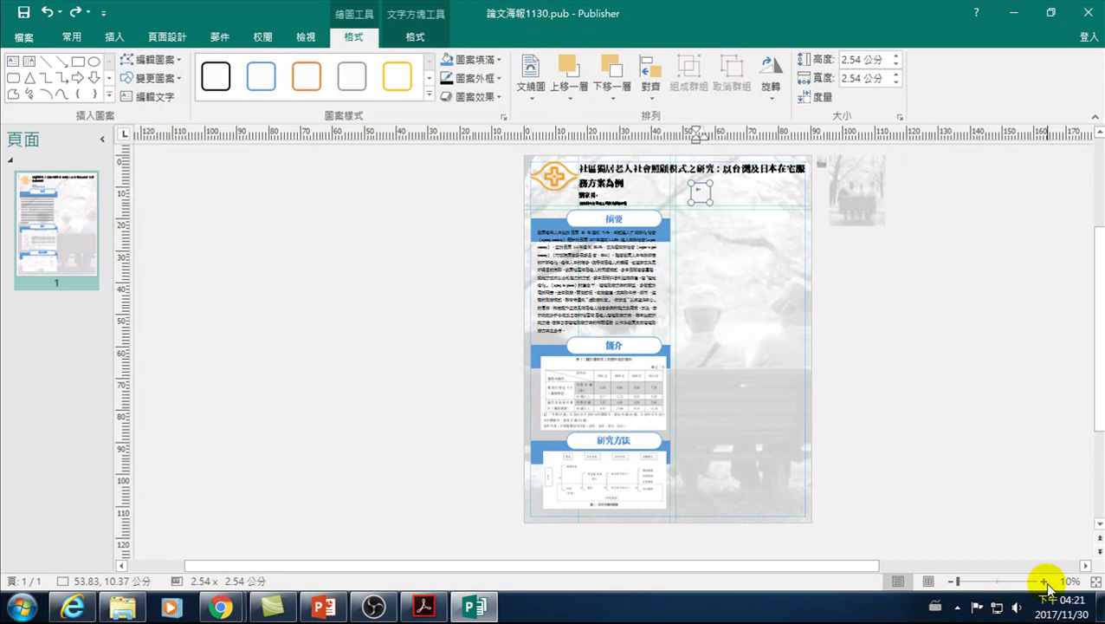
{"action": "left_click", "coordinate": [1046, 583]}
Select the To:«姓名» text and set it to 26 point.
{"action": "left_click", "coordinate": [1046, 583]}
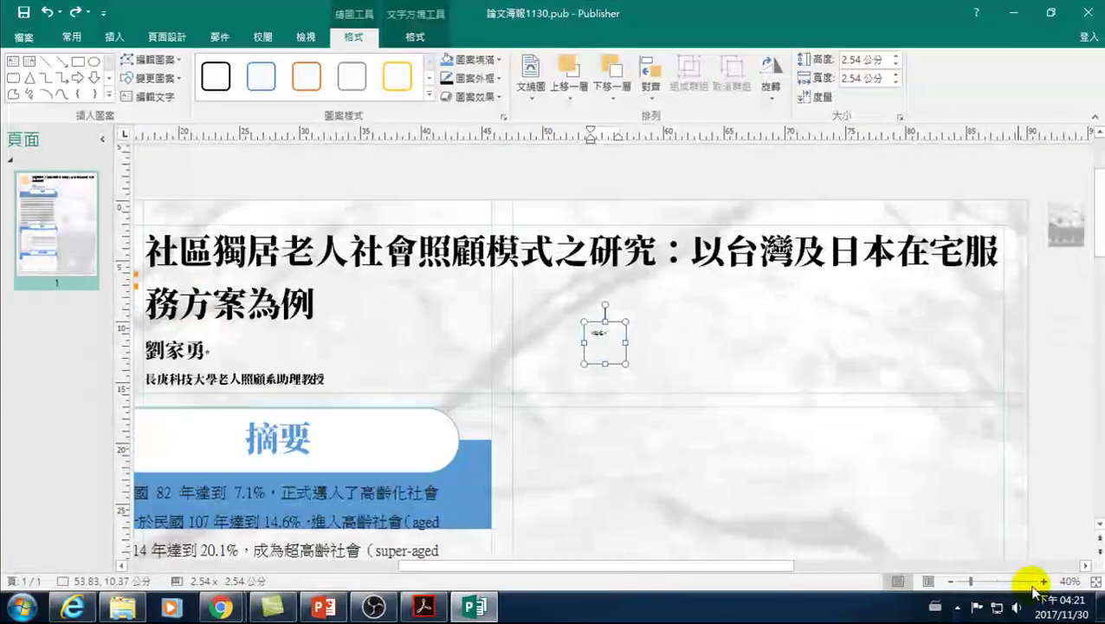
{"action": "left_click", "coordinate": [1047, 583]}
{"action": "left_click", "coordinate": [1046, 583]}
{"action": "left_click", "coordinate": [598, 327]}
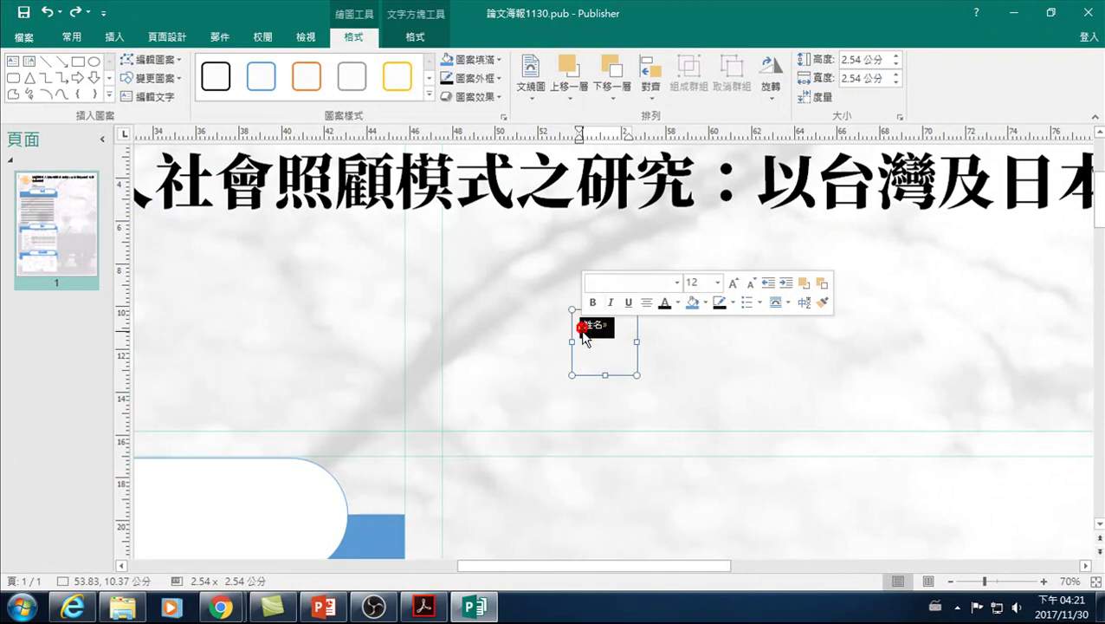
{"action": "left_click", "coordinate": [627, 338]}
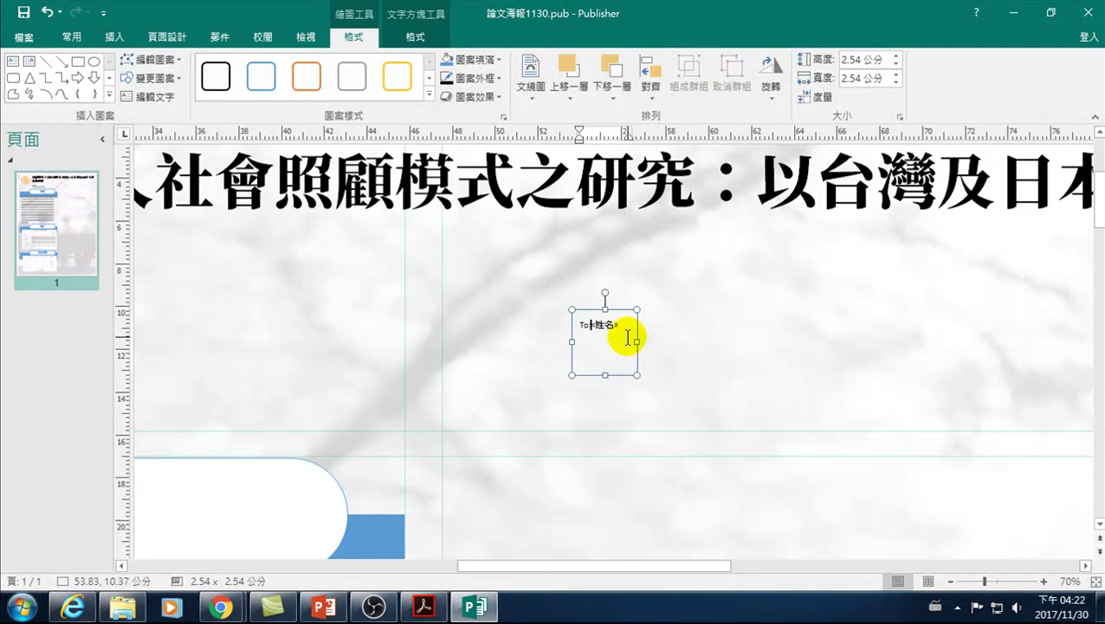
{"action": "left_click", "coordinate": [571, 323]}
{"action": "left_click", "coordinate": [580, 323]}
{"action": "left_click_drag", "start_coordinate": [578, 323], "coordinate": [629, 346]}
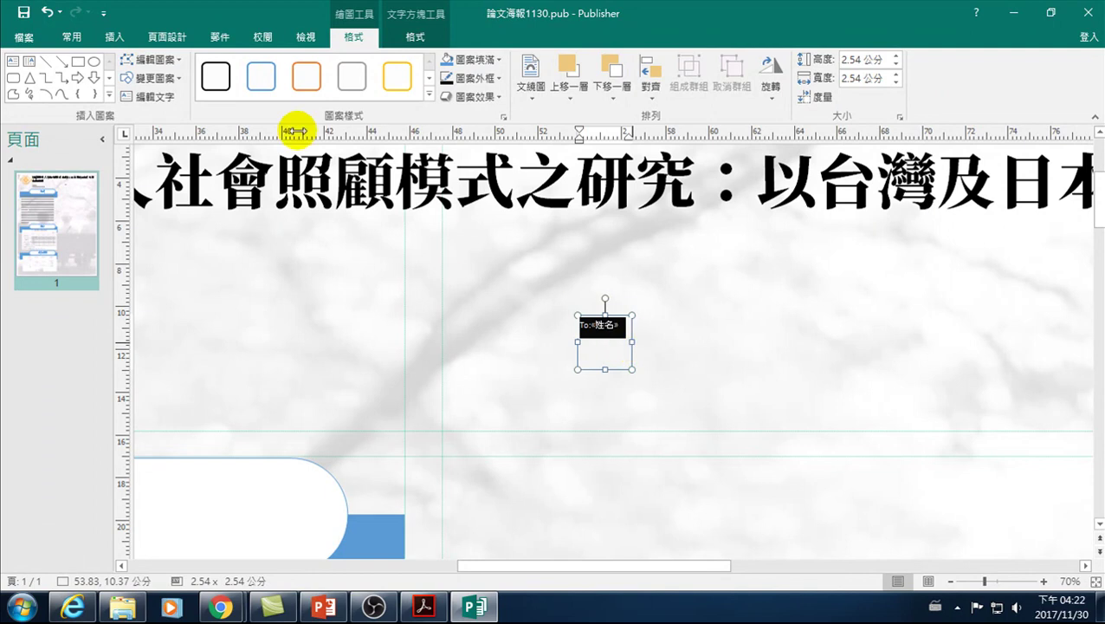
{"action": "left_click", "coordinate": [75, 36]}
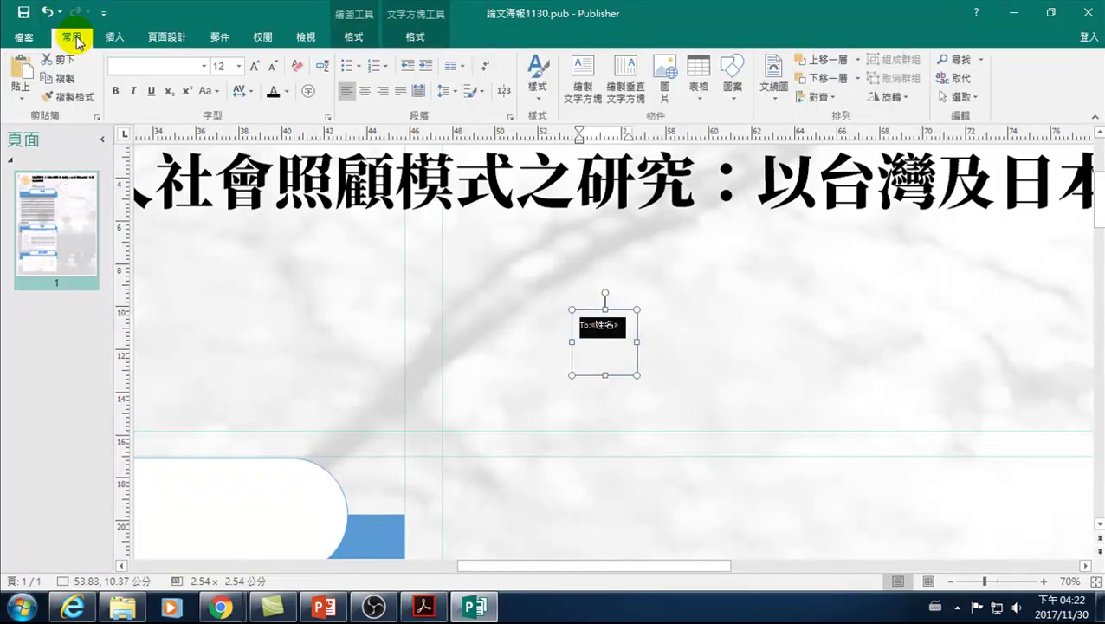
{"action": "left_click", "coordinate": [240, 67]}
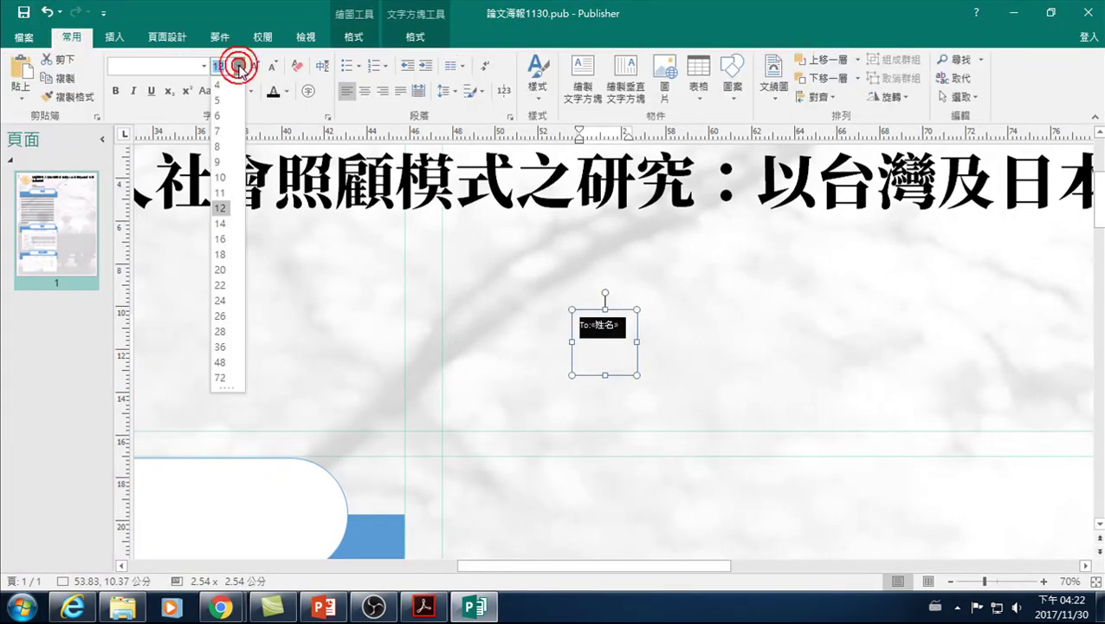
{"action": "left_click", "coordinate": [222, 316]}
{"action": "left_click", "coordinate": [660, 334]}
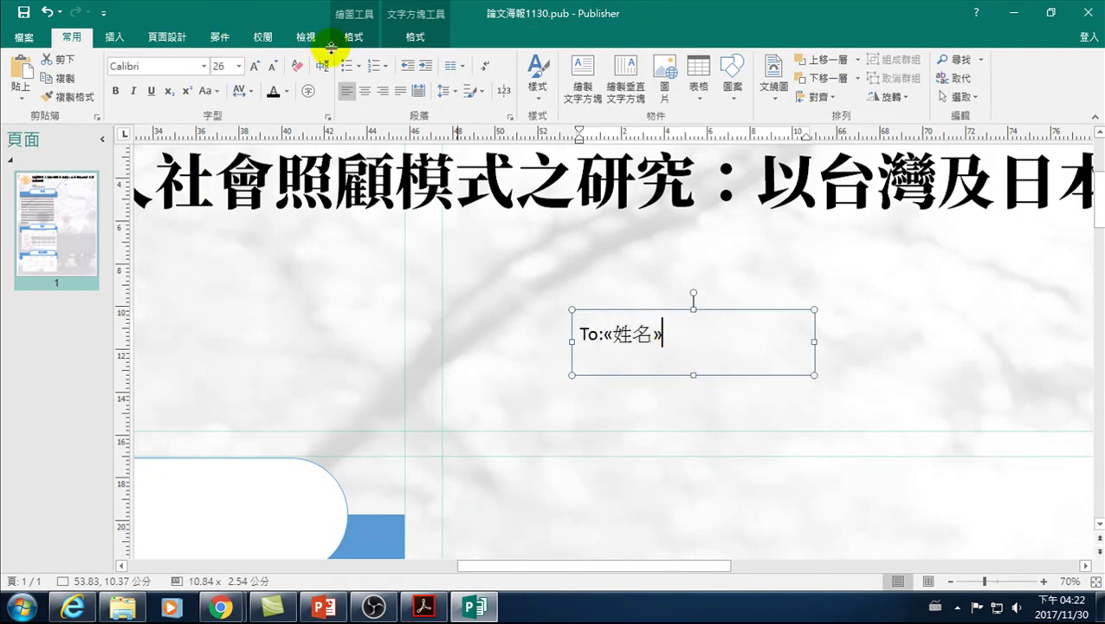
Type 先生/小姐: after the «姓名» field.
{"action": "left_click", "coordinate": [227, 37]}
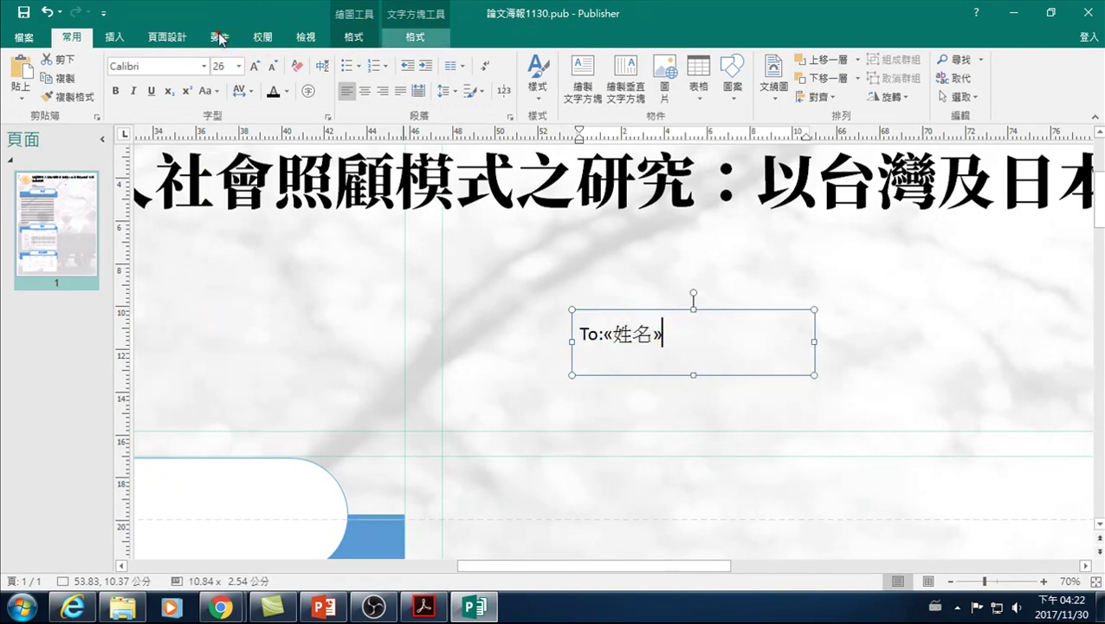
{"action": "left_click", "coordinate": [249, 89]}
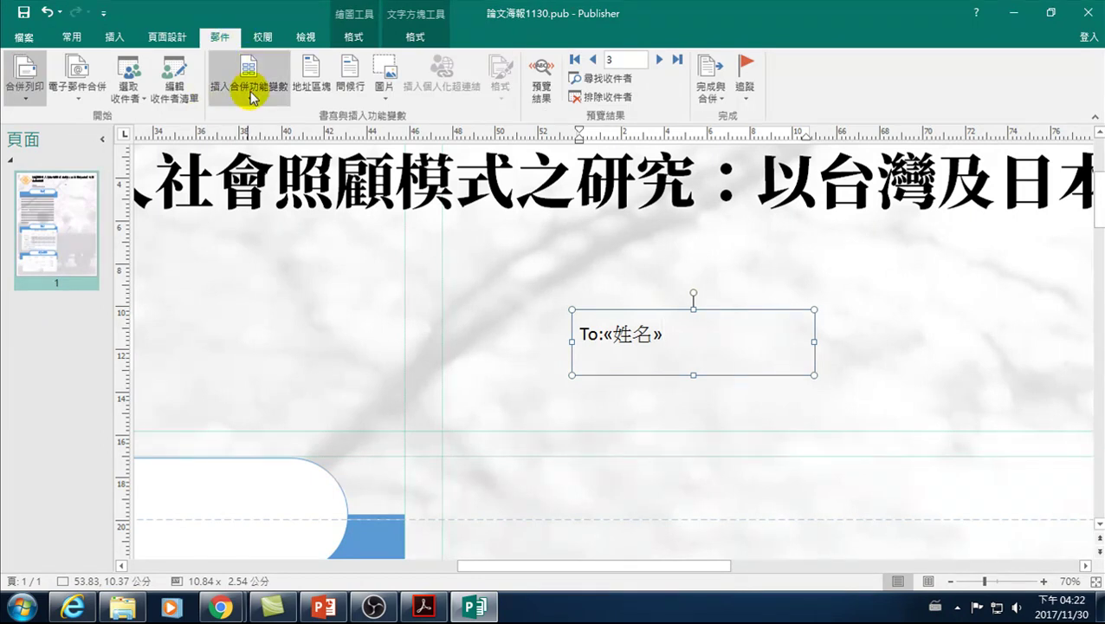
{"action": "left_click", "coordinate": [251, 95]}
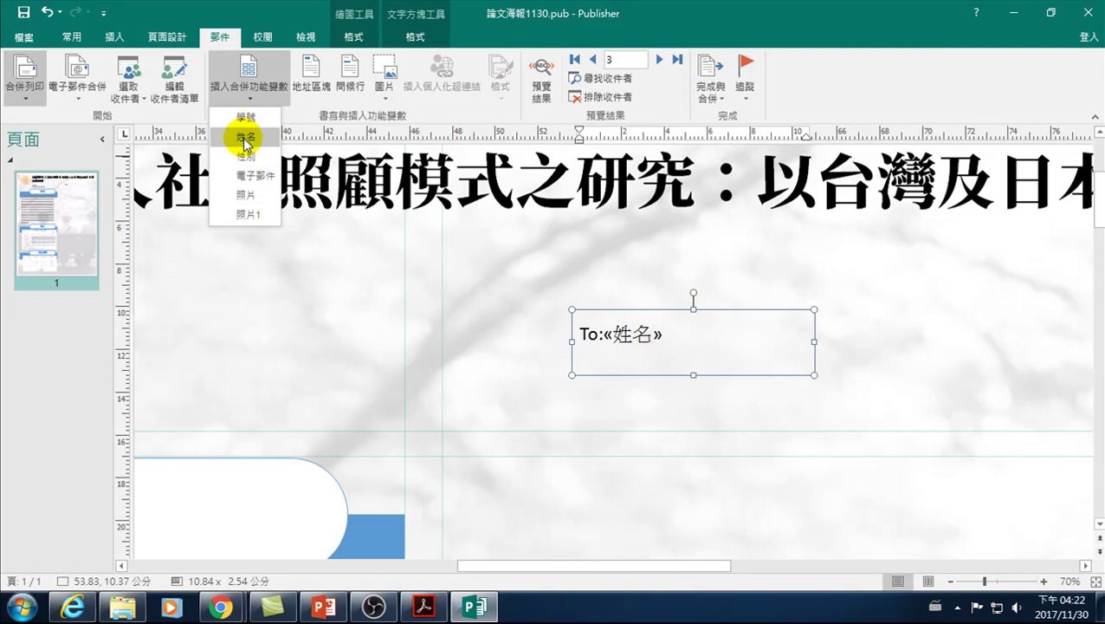
{"action": "left_click", "coordinate": [684, 350]}
{"action": "type", "text": "hg"}
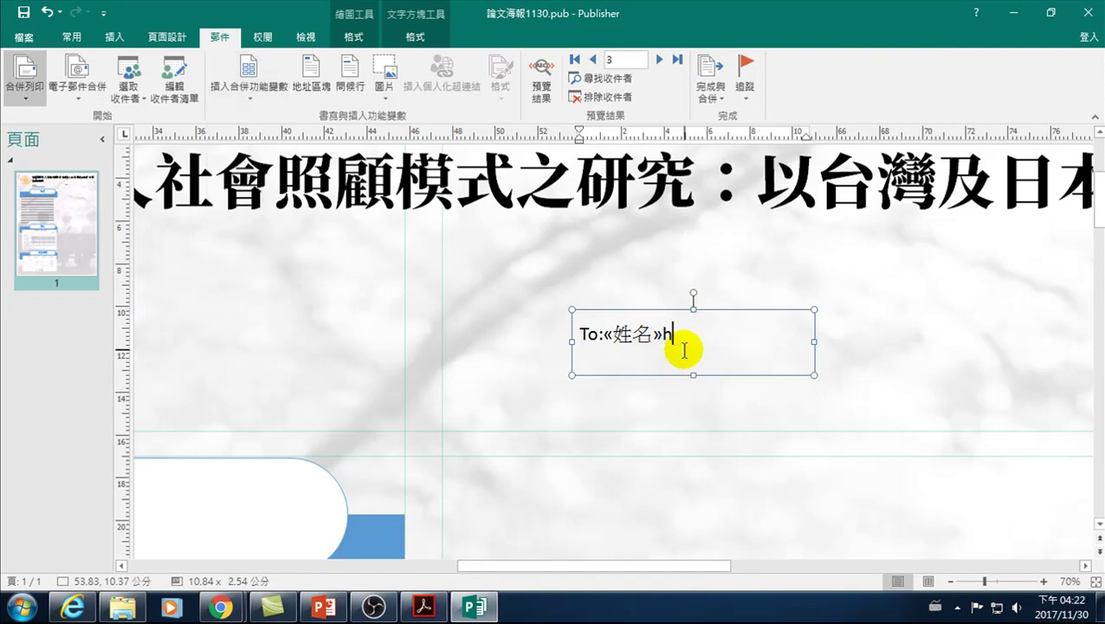
{"action": "type", "text": "uhqm"}
{"action": "type", "text": "/"}
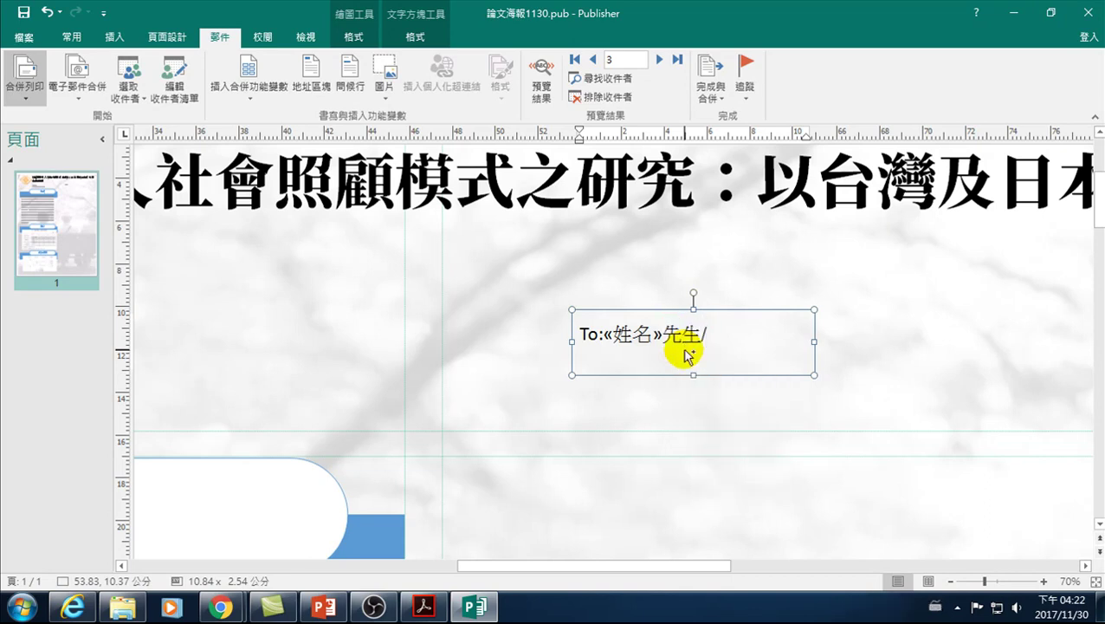
{"action": "type", "text": "ncvb"}
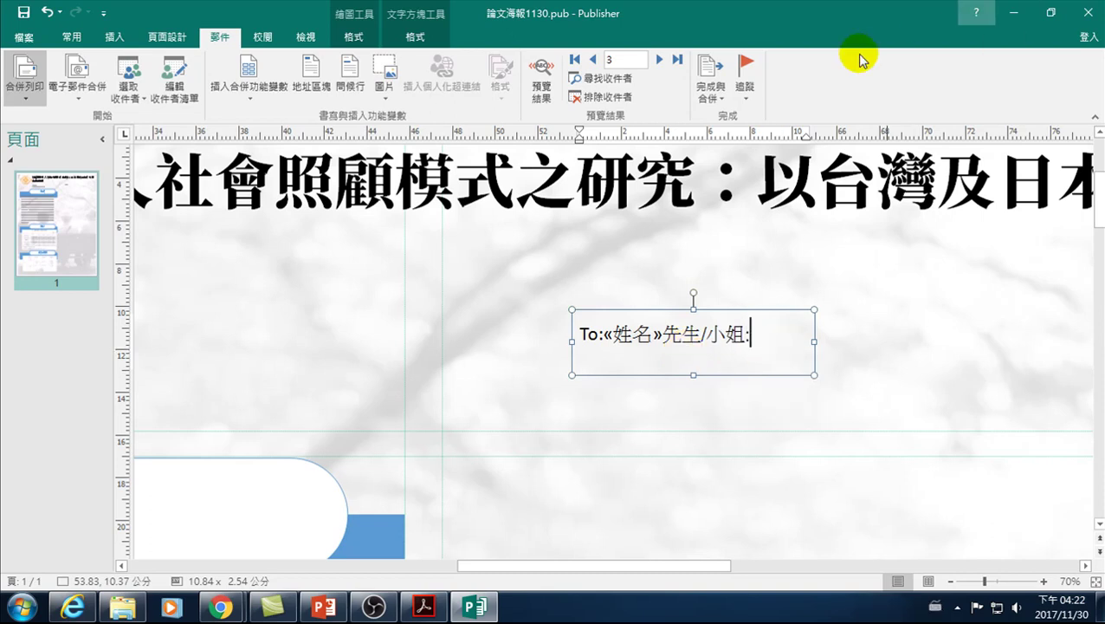
Merge to a new publication and check the recipient name on each of its three pages.
{"action": "left_click", "coordinate": [708, 90]}
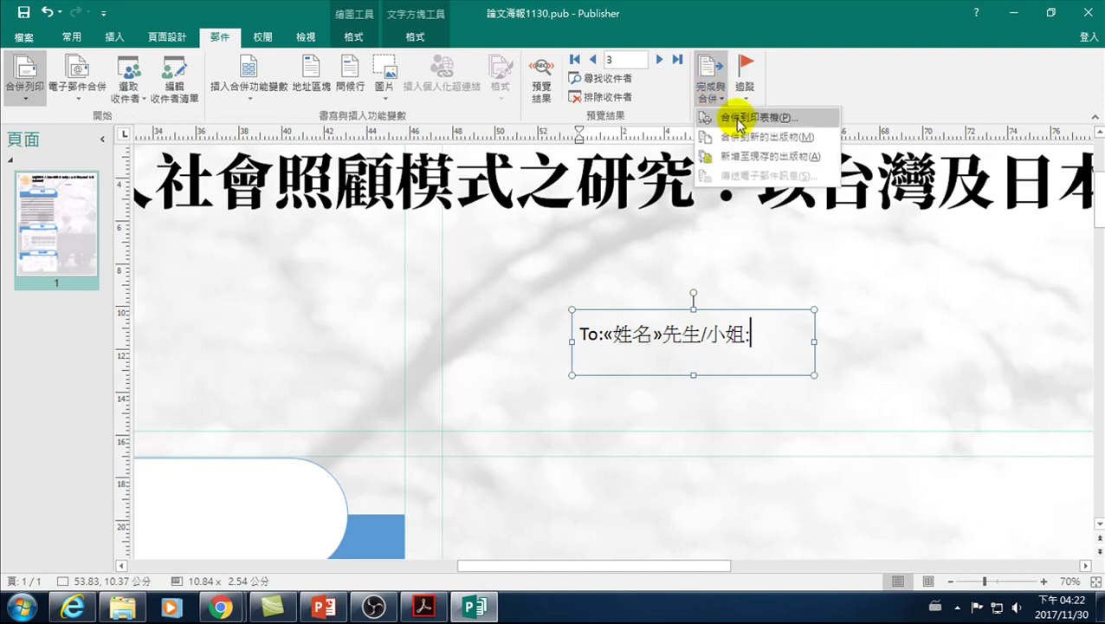
{"action": "left_click", "coordinate": [791, 140]}
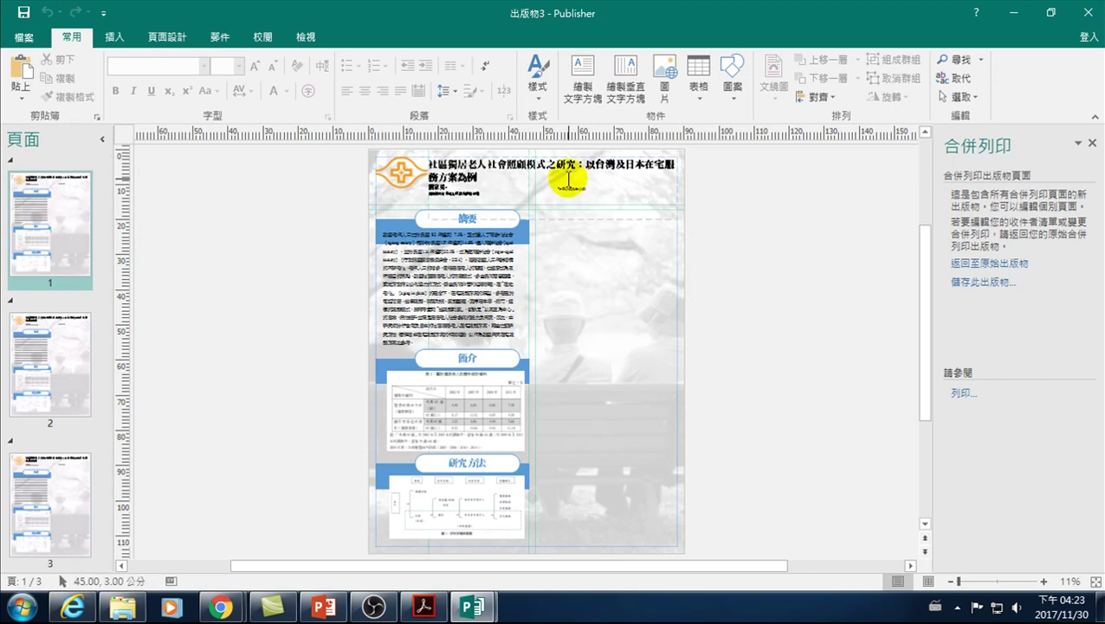
{"action": "left_click", "coordinate": [1043, 581]}
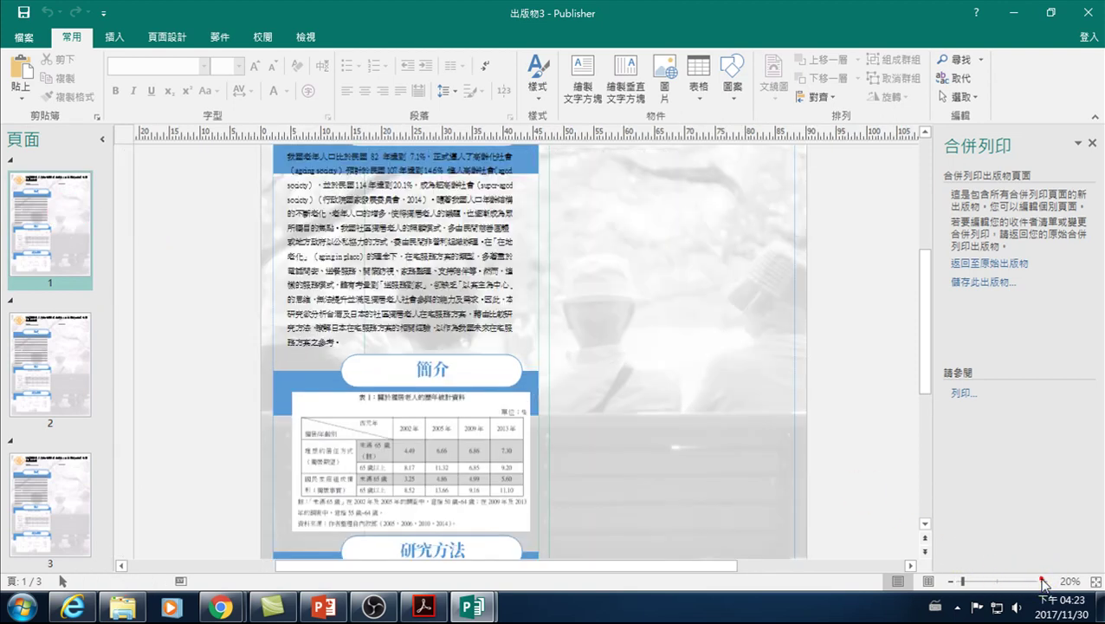
{"action": "left_click", "coordinate": [1043, 581]}
{"action": "scroll", "coordinate": [724, 338], "scroll_direction": "up", "scroll_amount": 2}
{"action": "scroll", "coordinate": [678, 259], "scroll_direction": "up", "scroll_amount": 2}
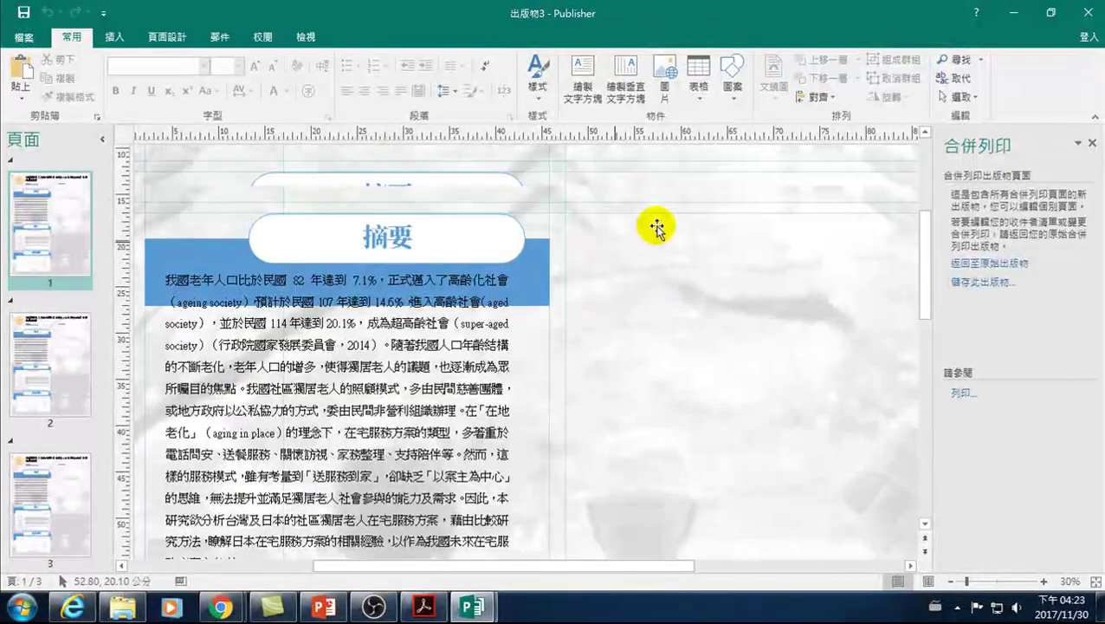
{"action": "scroll", "coordinate": [654, 227], "scroll_direction": "up", "scroll_amount": 1}
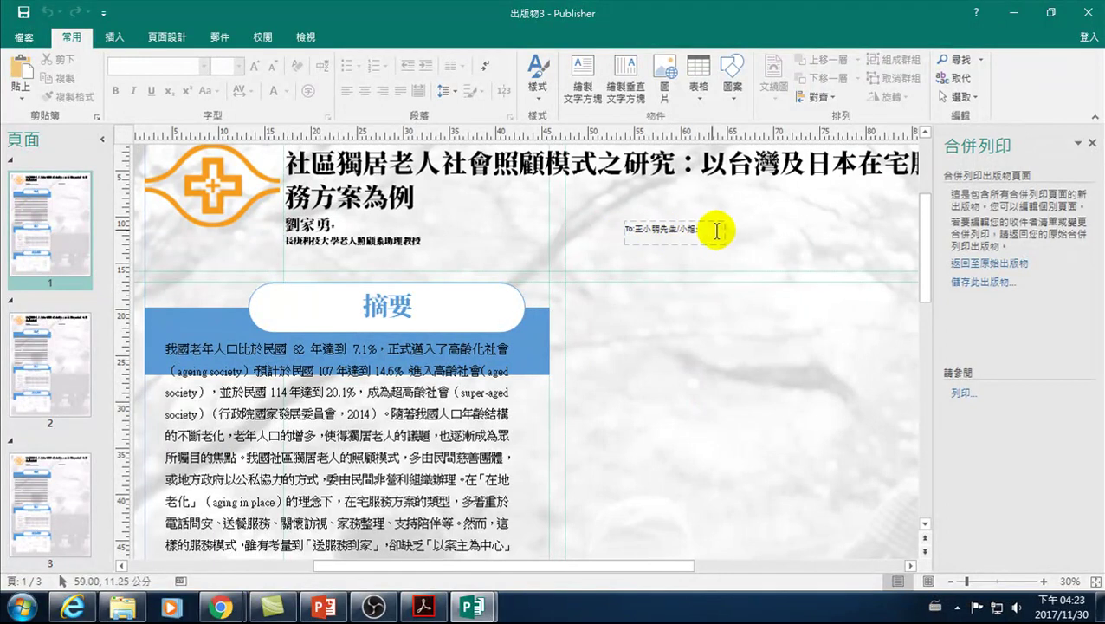
{"action": "left_click", "coordinate": [48, 359]}
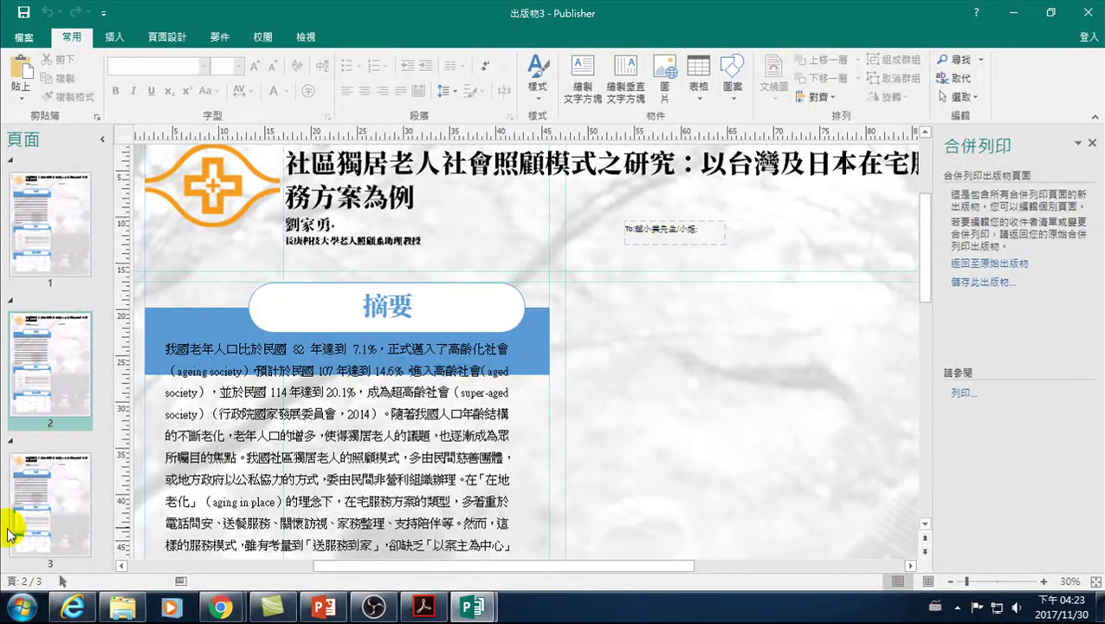
{"action": "left_click", "coordinate": [49, 511]}
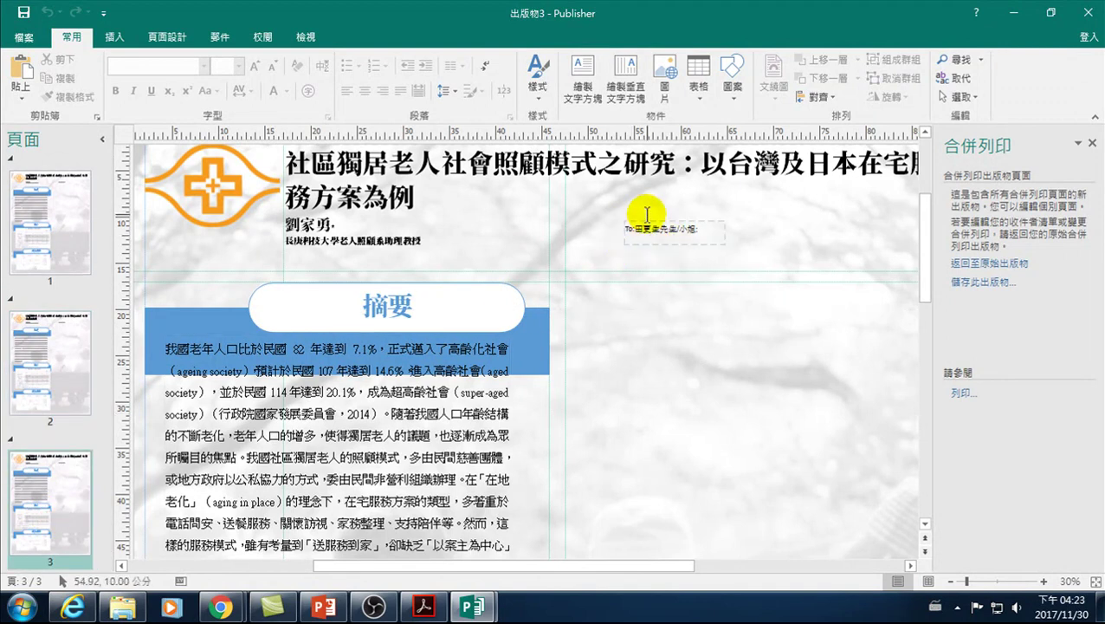
{"action": "left_click", "coordinate": [130, 606]}
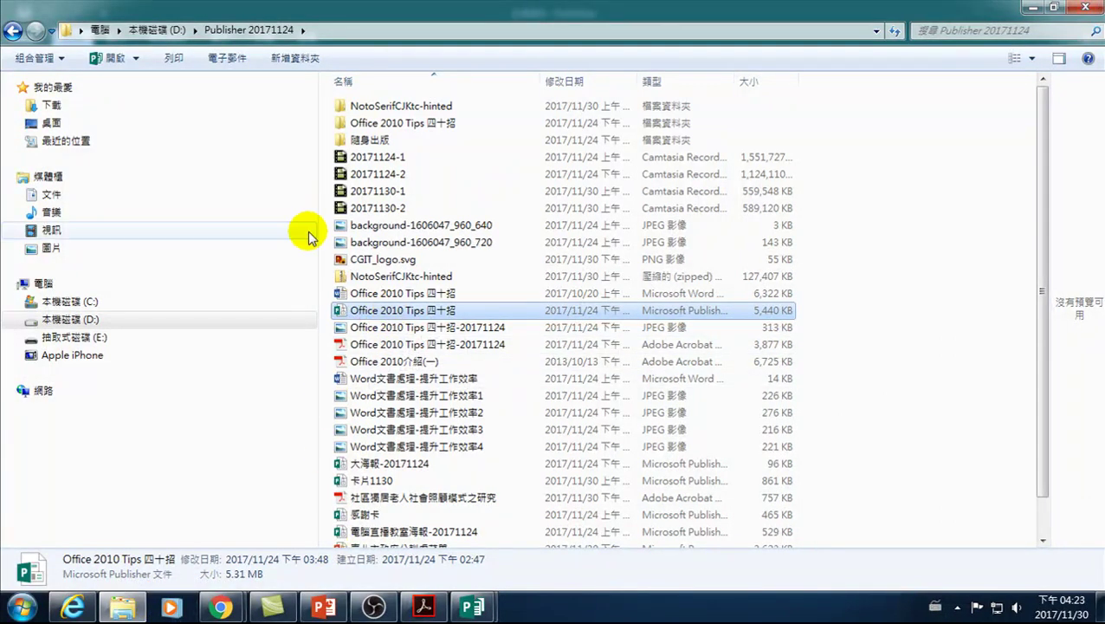
Open the 郵寄-合併列印_資料文件 workbook from Downloads read-only, enable editing and enlarge the window.
{"action": "left_click", "coordinate": [71, 106]}
{"action": "double_click", "coordinate": [391, 250]}
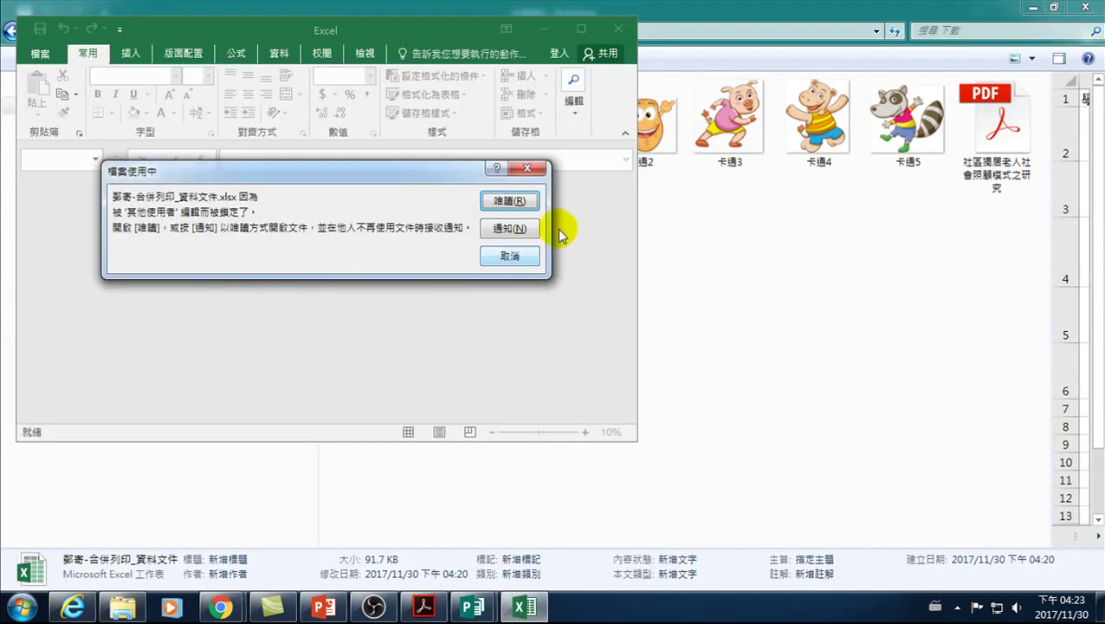
{"action": "left_click", "coordinate": [513, 201]}
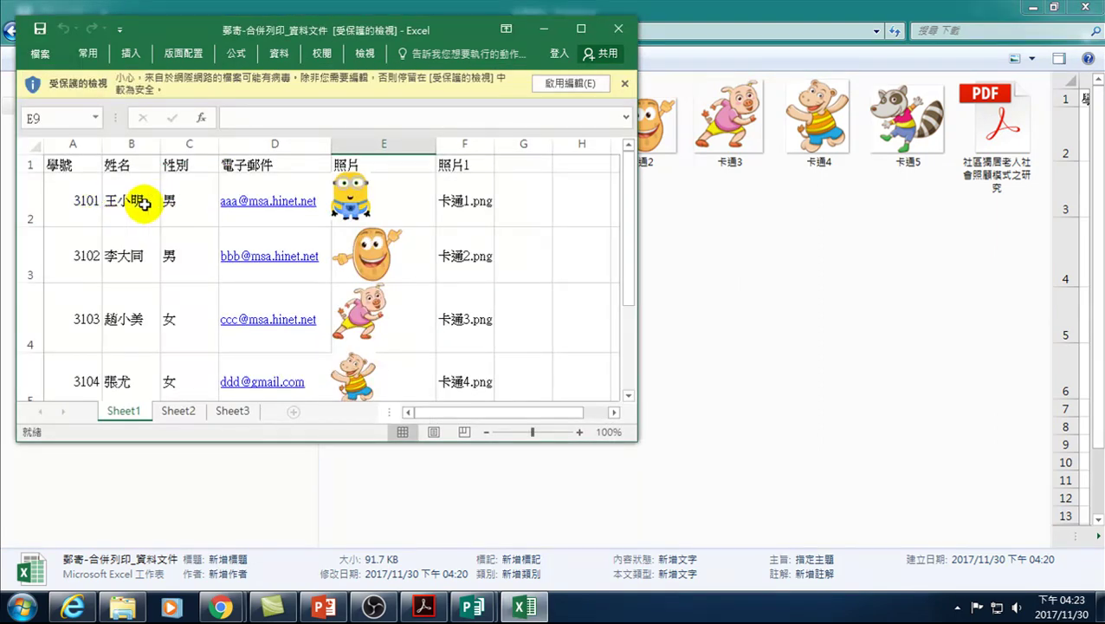
{"action": "scroll", "coordinate": [134, 381], "scroll_direction": "down", "scroll_amount": 2}
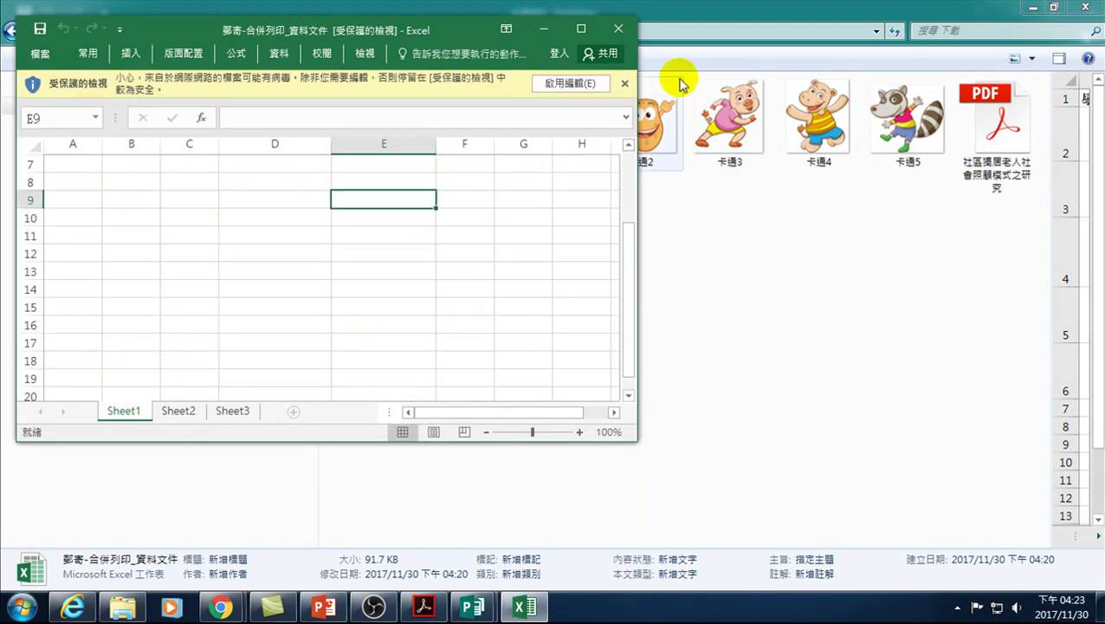
{"action": "left_click", "coordinate": [567, 84]}
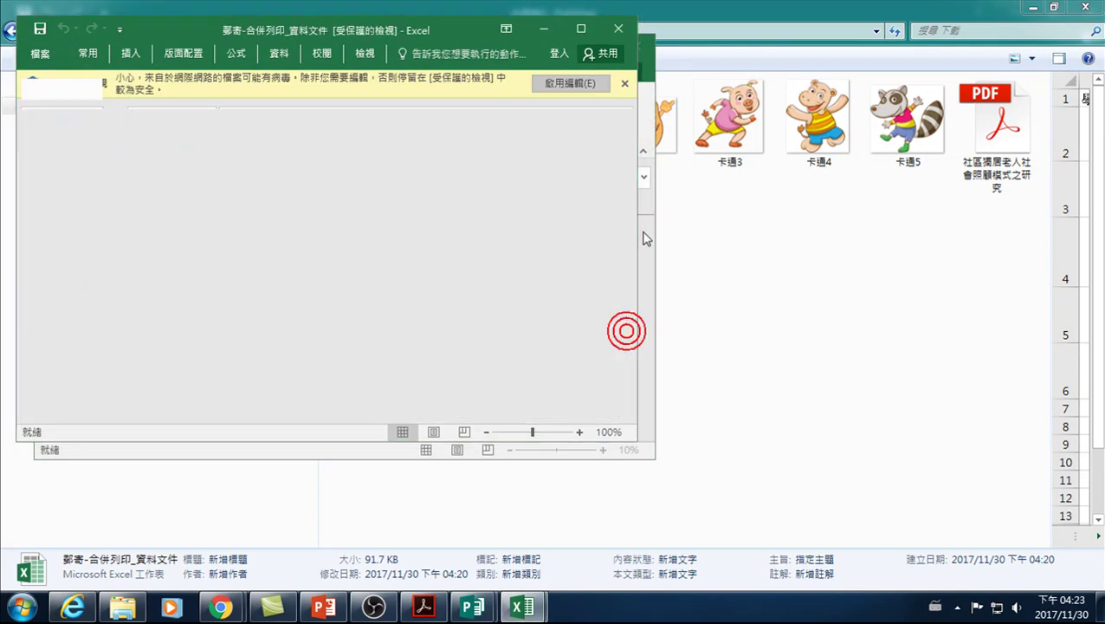
{"action": "scroll", "coordinate": [646, 283], "scroll_direction": "up", "scroll_amount": 1}
{"action": "scroll", "coordinate": [646, 283], "scroll_direction": "up", "scroll_amount": 1}
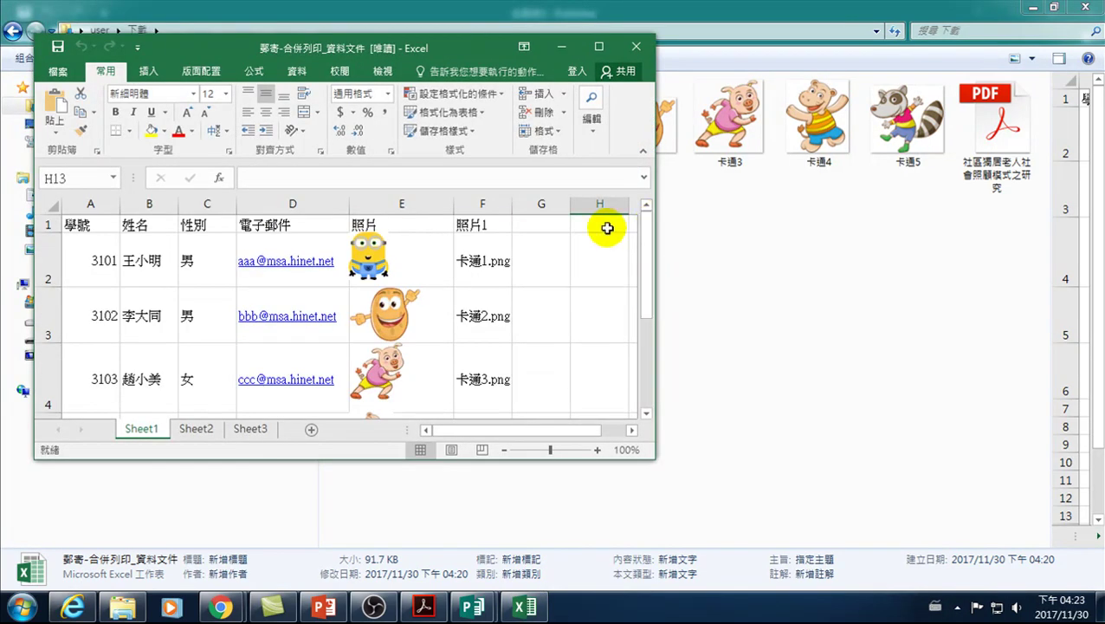
{"action": "left_click_drag", "start_coordinate": [652, 460], "coordinate": [750, 514]}
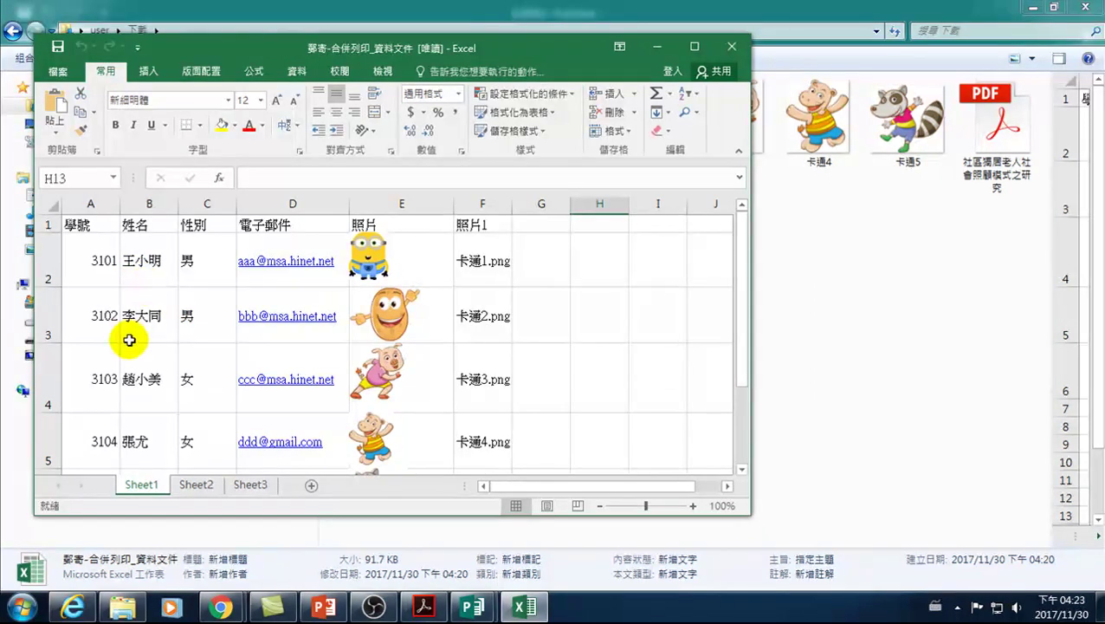
{"action": "scroll", "coordinate": [143, 390], "scroll_direction": "down", "scroll_amount": 1}
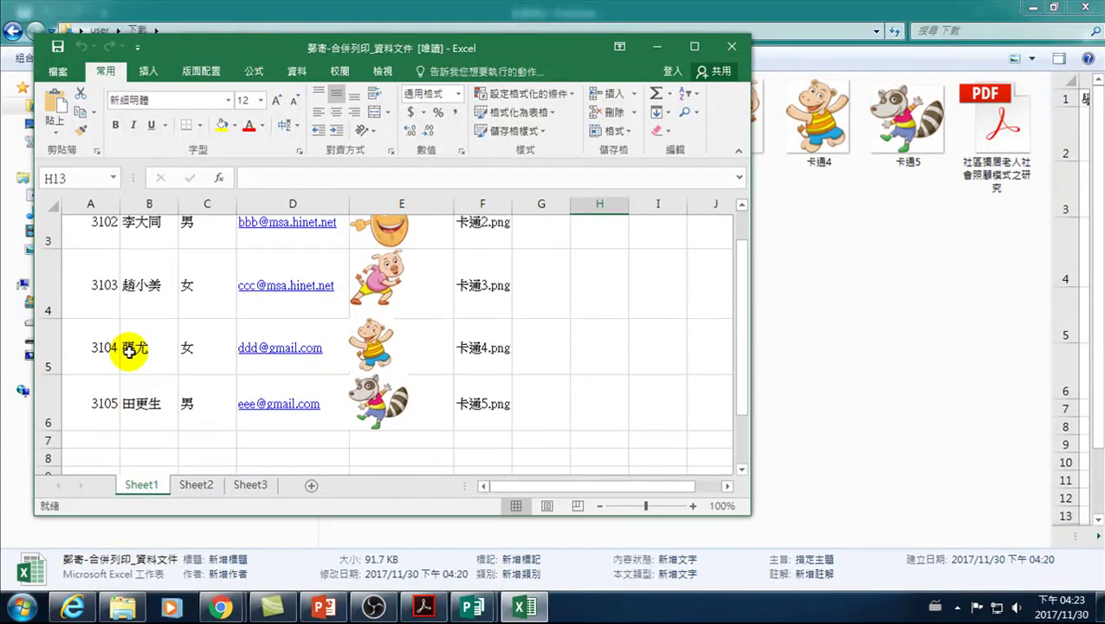
{"action": "scroll", "coordinate": [128, 348], "scroll_direction": "up", "scroll_amount": 1}
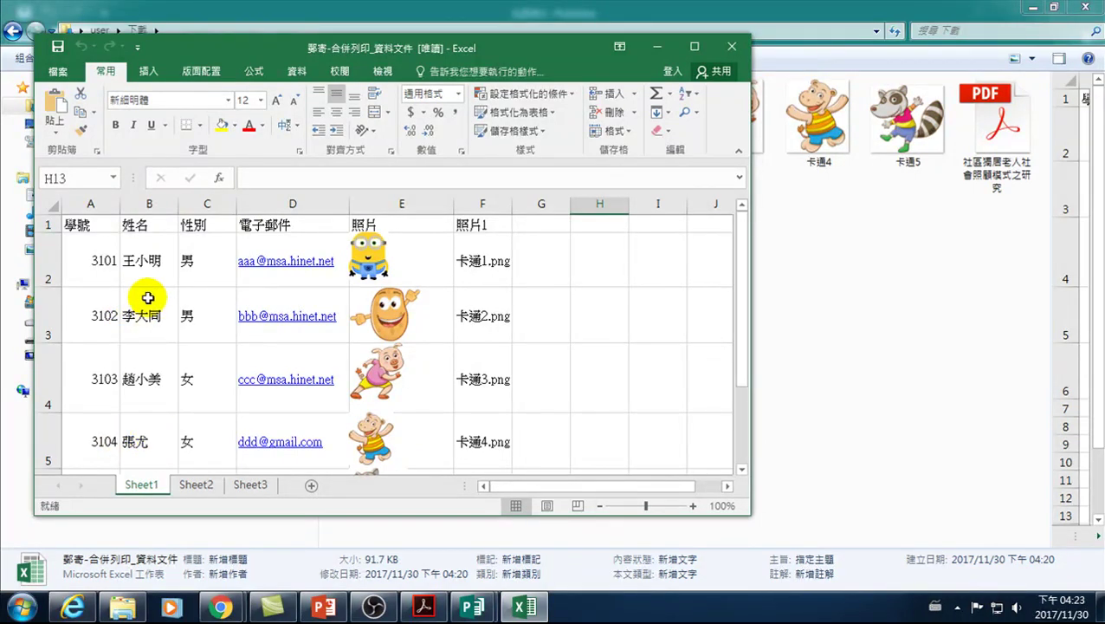
Review the recipient names in cells B2, B4 and B6, enlarging the window to show row 6.
{"action": "left_click", "coordinate": [135, 257]}
{"action": "left_click", "coordinate": [141, 371]}
{"action": "left_click", "coordinate": [135, 257]}
{"action": "left_click", "coordinate": [141, 377]}
{"action": "scroll", "coordinate": [148, 385], "scroll_direction": "down", "scroll_amount": 2}
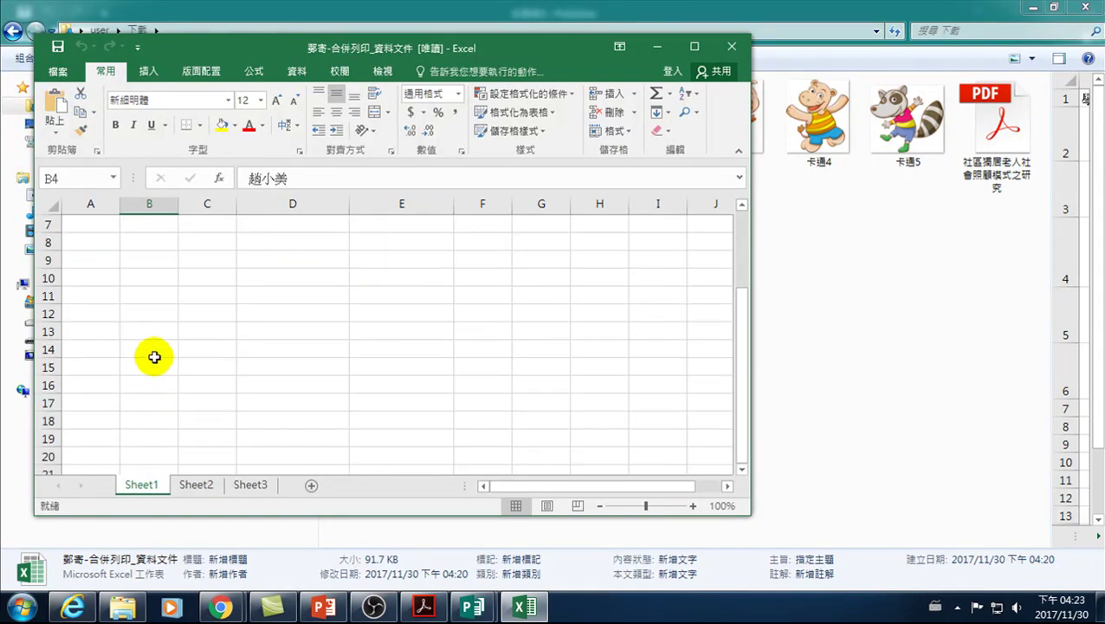
{"action": "scroll", "coordinate": [154, 357], "scroll_direction": "up", "scroll_amount": 2}
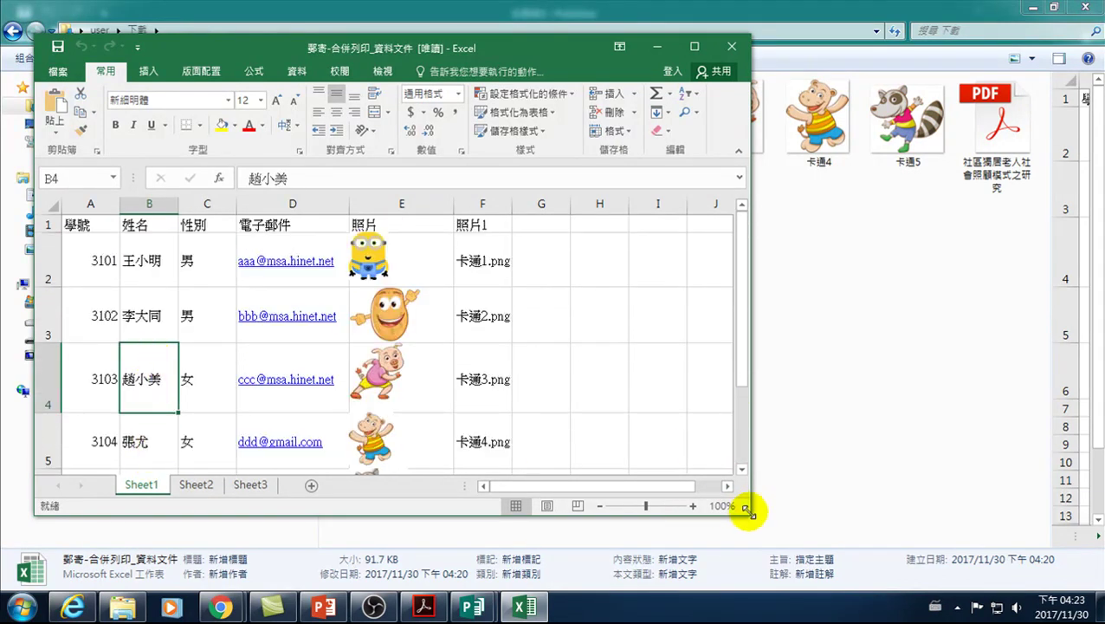
{"action": "left_click_drag", "start_coordinate": [750, 513], "coordinate": [819, 542]}
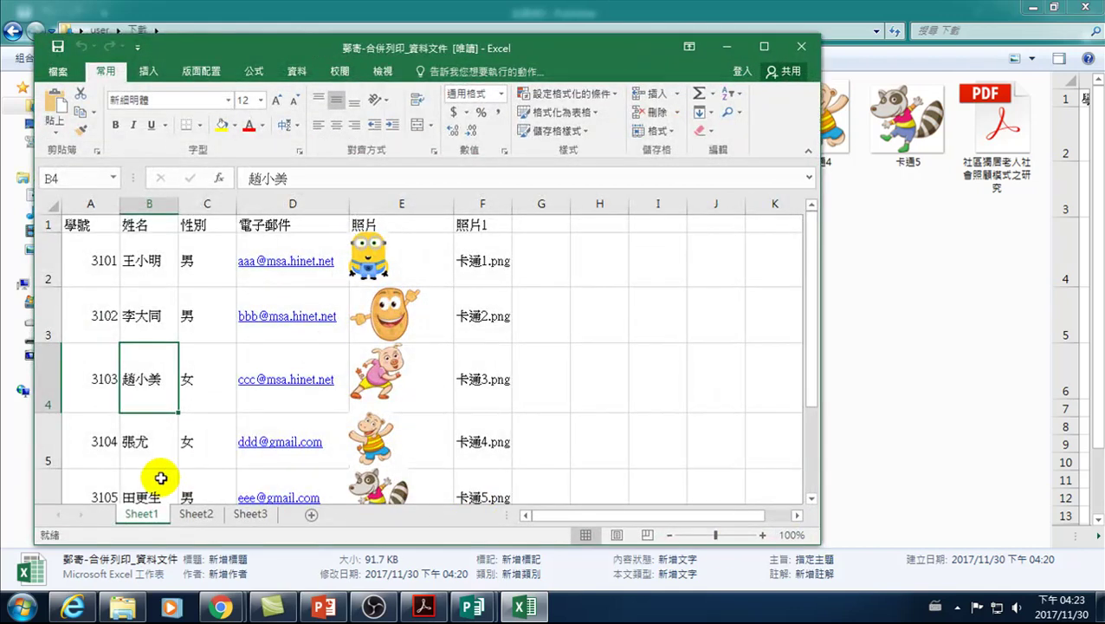
{"action": "left_click", "coordinate": [150, 486]}
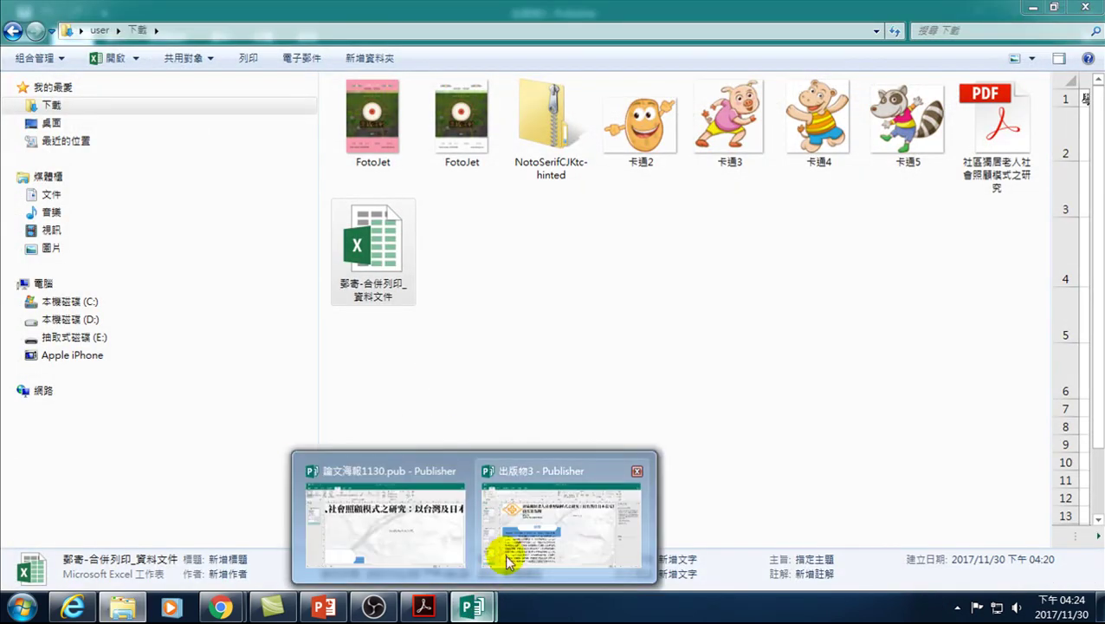
Close the merged 出版物3 publication, choosing 不要儲存 (Don't Save).
{"action": "mouse_move", "coordinate": [472, 608]}
{"action": "left_click", "coordinate": [511, 487]}
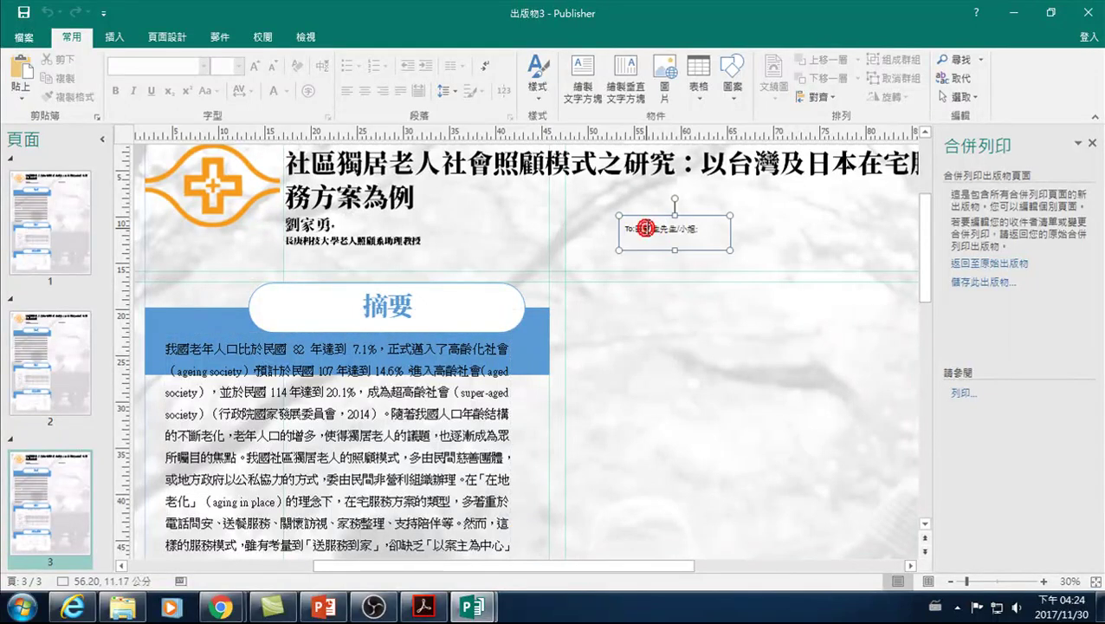
{"action": "left_click", "coordinate": [645, 228]}
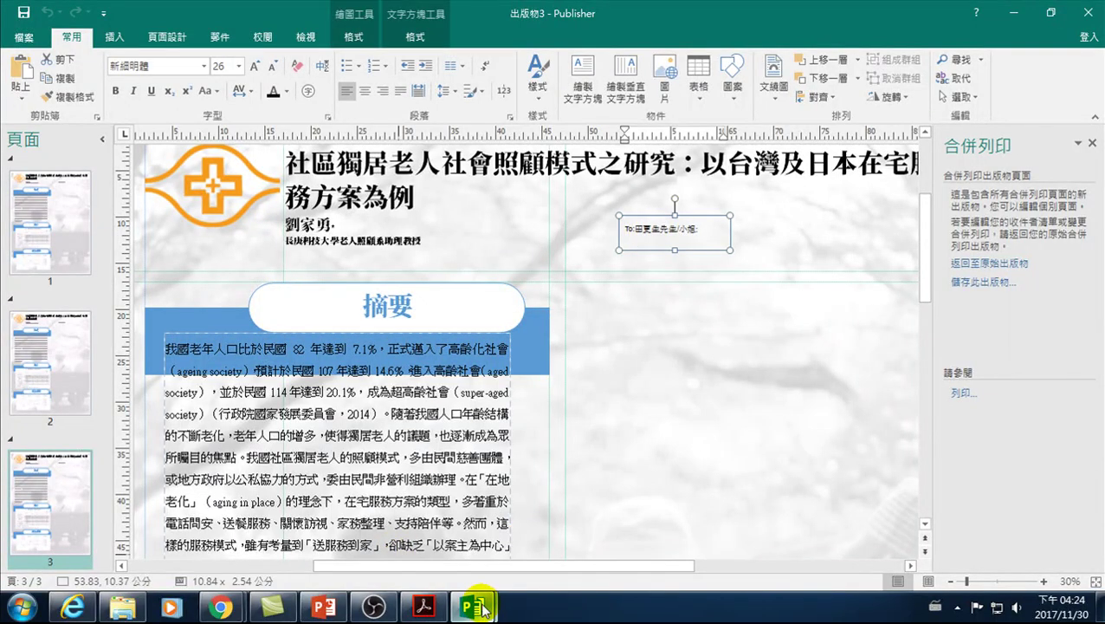
{"action": "mouse_move", "coordinate": [473, 606]}
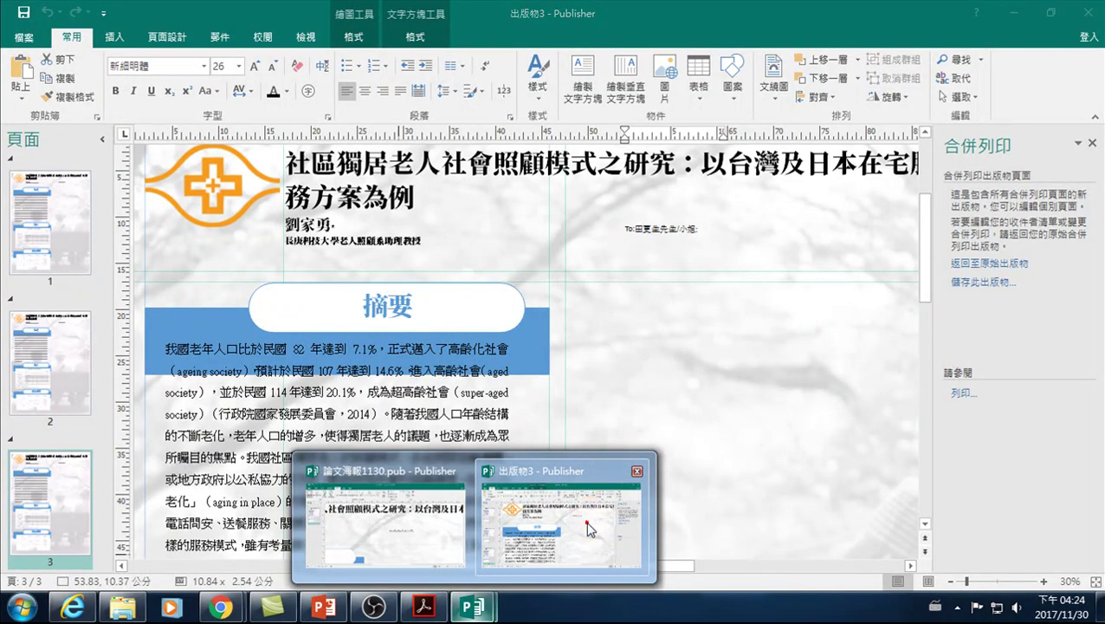
{"action": "left_click", "coordinate": [588, 524]}
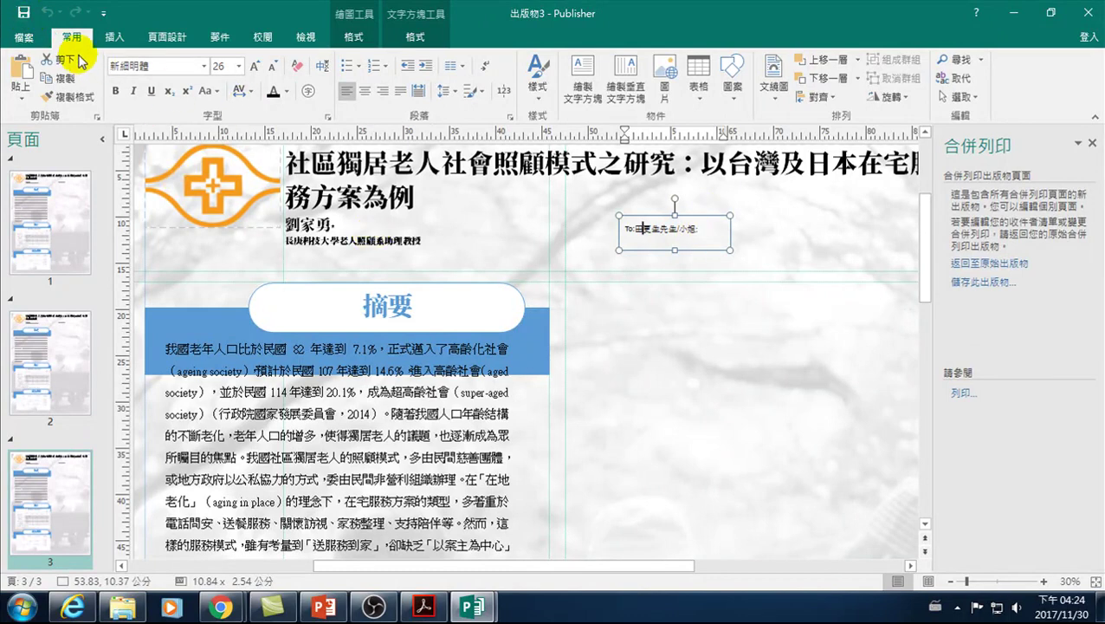
{"action": "left_click", "coordinate": [23, 13]}
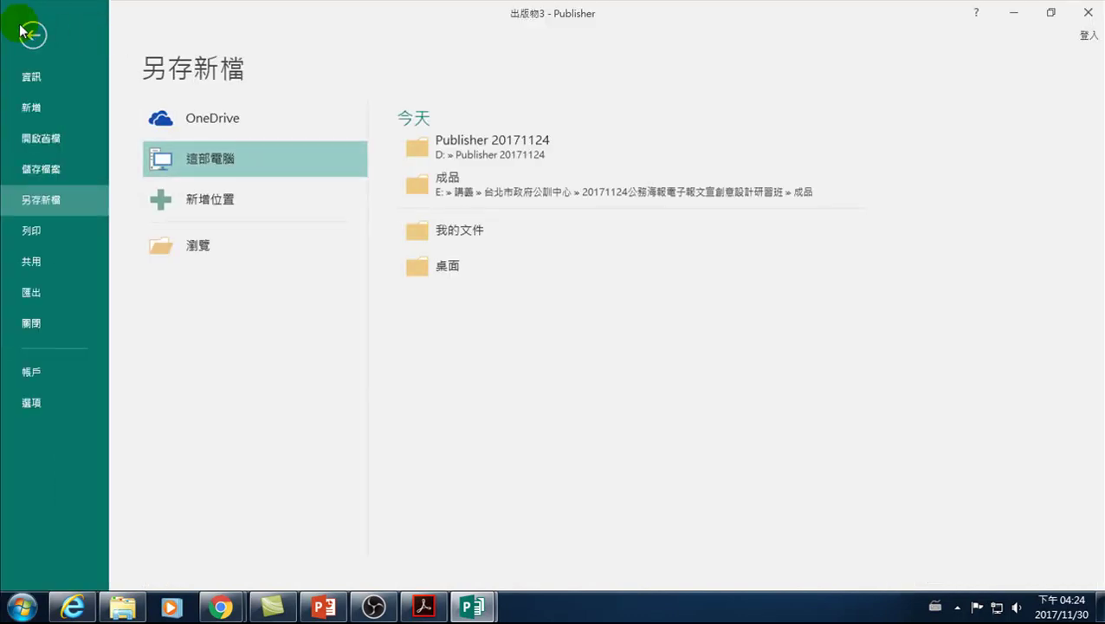
{"action": "left_click", "coordinate": [26, 33]}
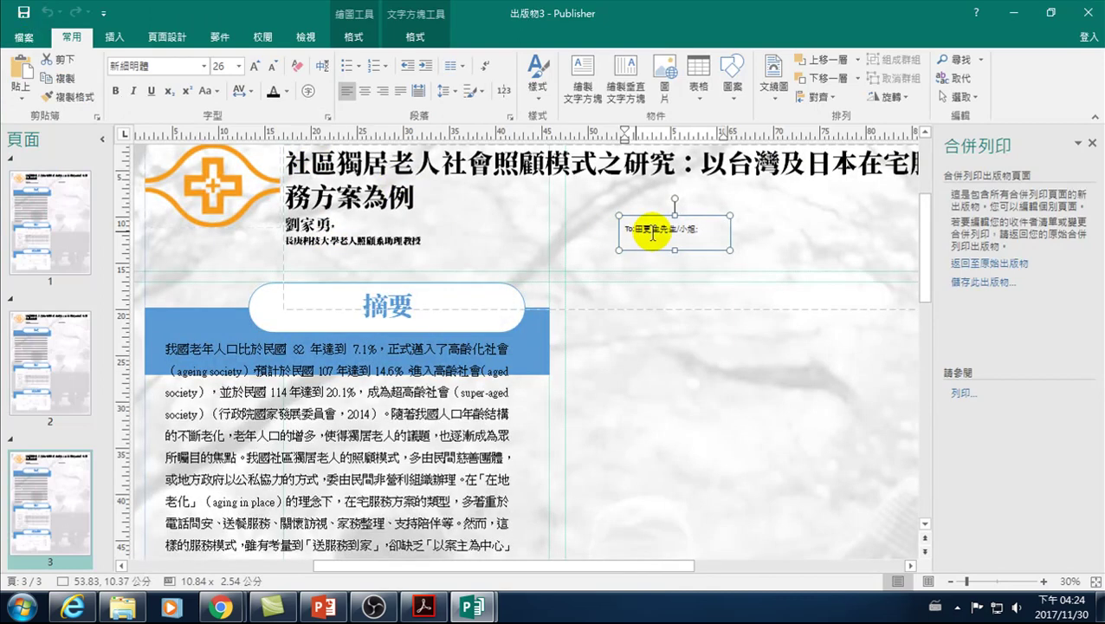
{"action": "left_click", "coordinate": [1090, 11]}
{"action": "left_click", "coordinate": [563, 322]}
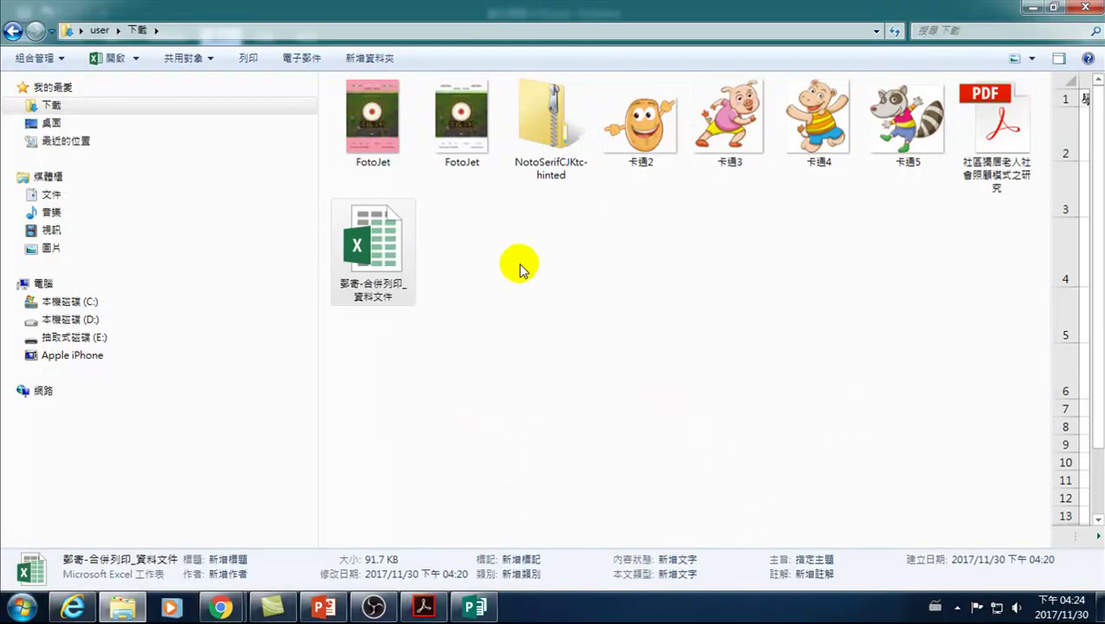
From File > 新增, create publication 出版物5 using the 世界第一證書 - 亮色 template.
{"action": "left_click", "coordinate": [475, 607]}
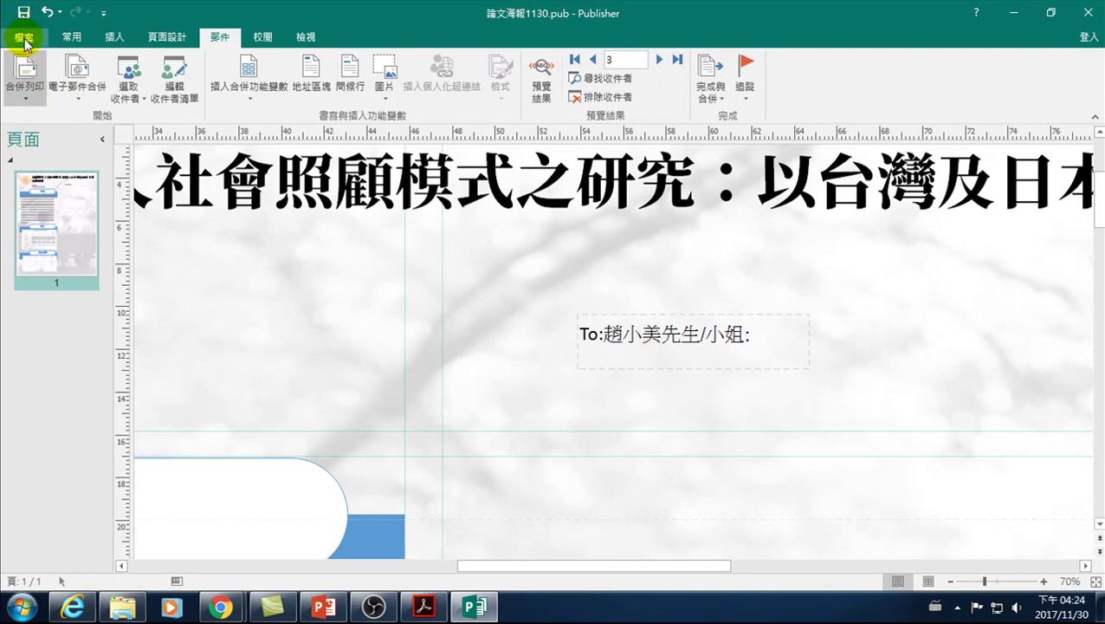
{"action": "left_click", "coordinate": [29, 80]}
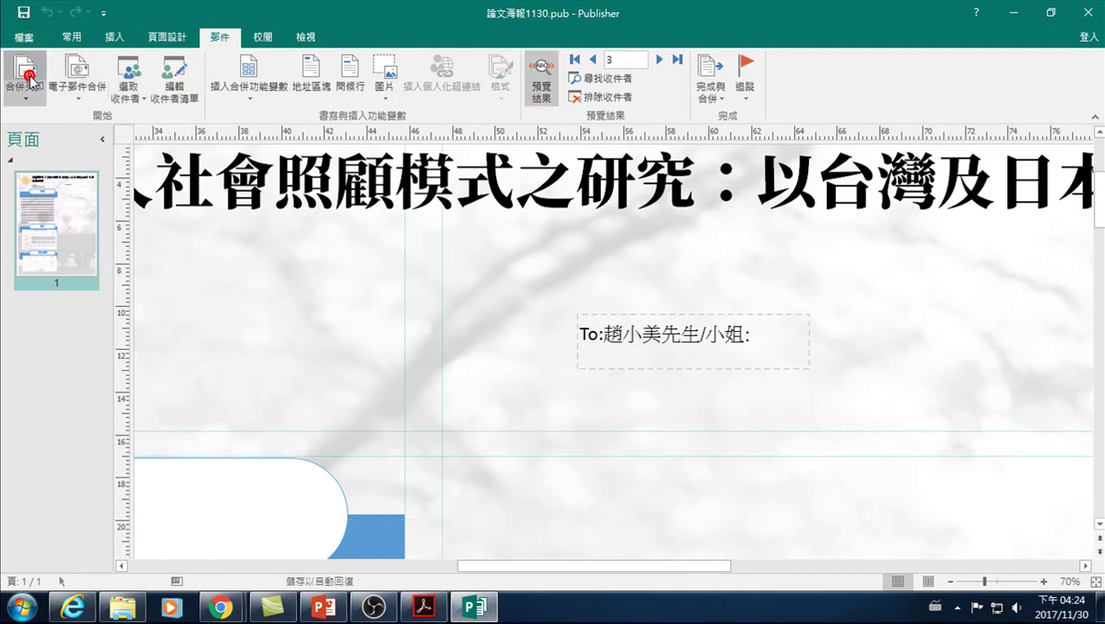
{"action": "left_click", "coordinate": [25, 38]}
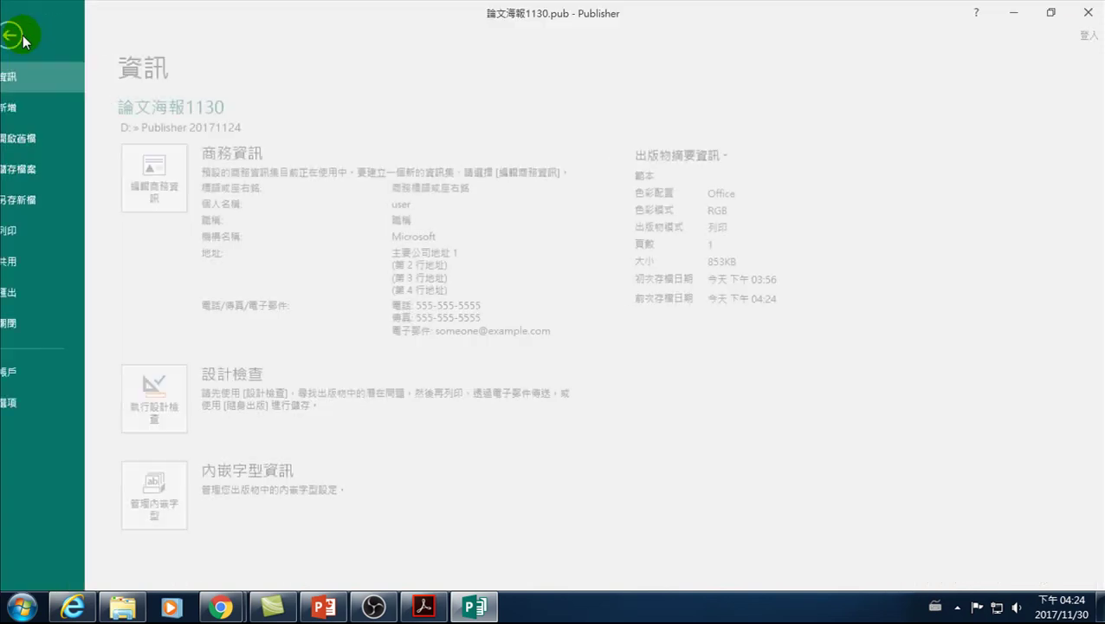
{"action": "left_click", "coordinate": [32, 108]}
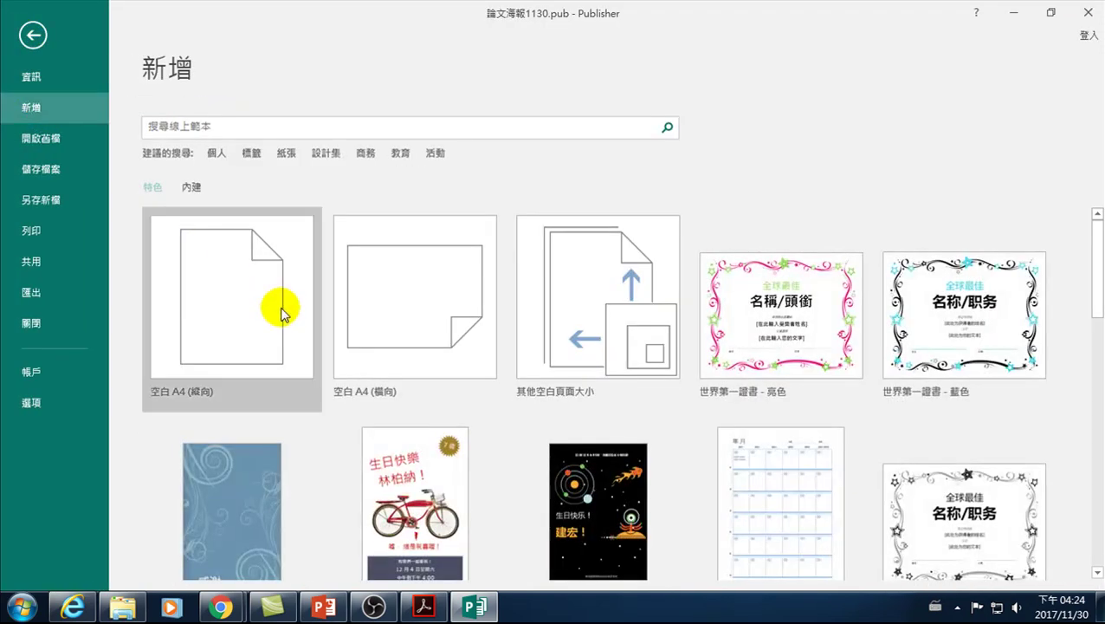
{"action": "left_click", "coordinate": [788, 317]}
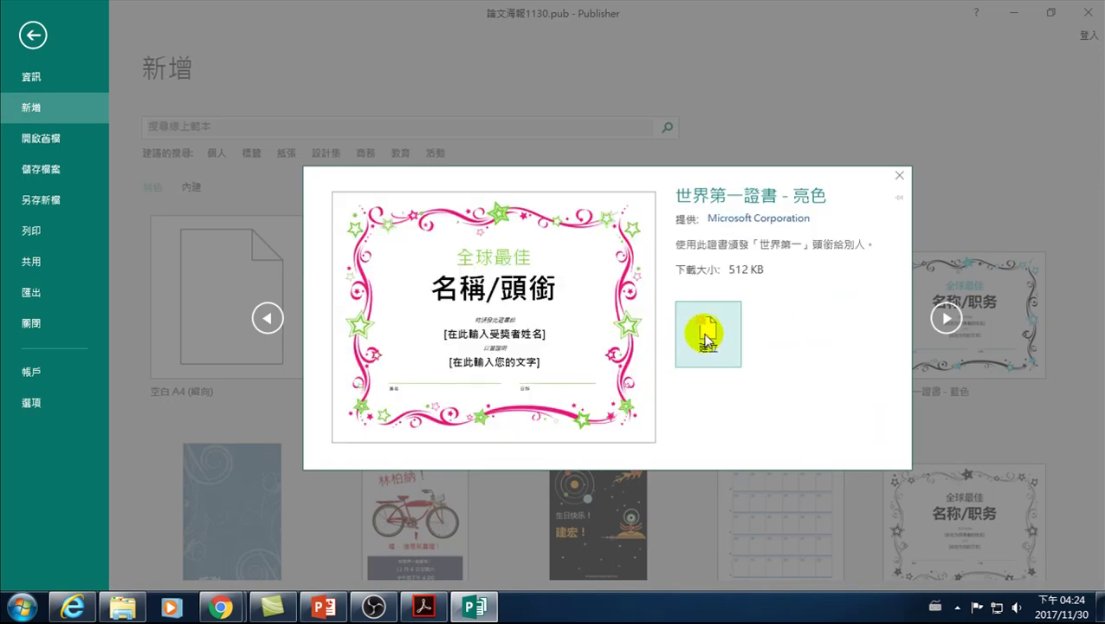
{"action": "left_click", "coordinate": [705, 326]}
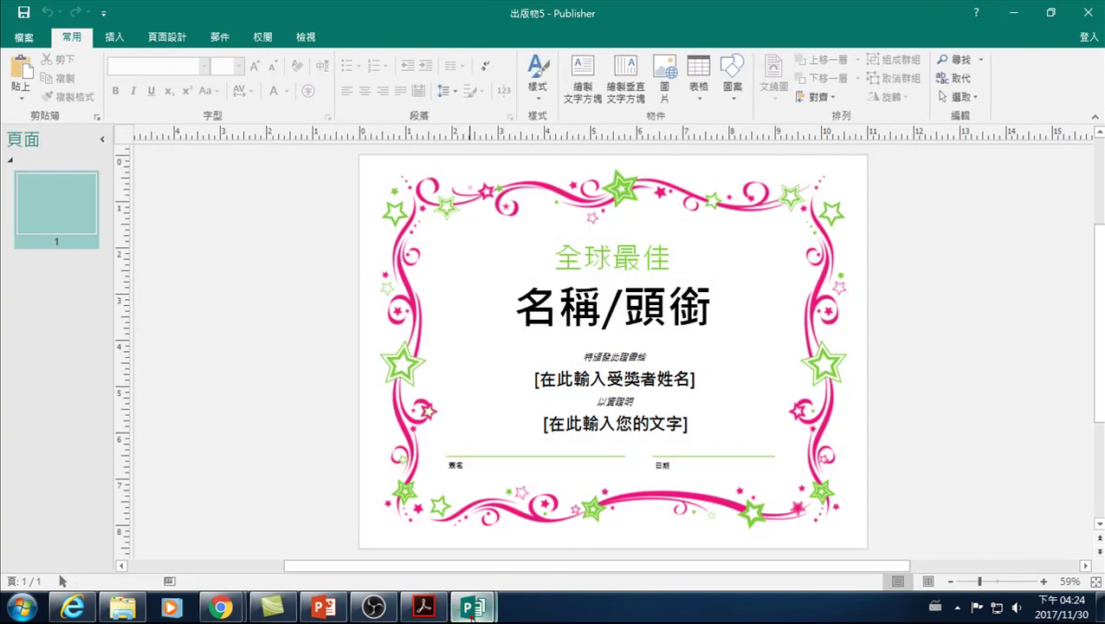
{"action": "left_click", "coordinate": [472, 610]}
Close the poster window and select the 名稱/頭銜 title text on the certificate.
{"action": "left_click", "coordinate": [460, 472]}
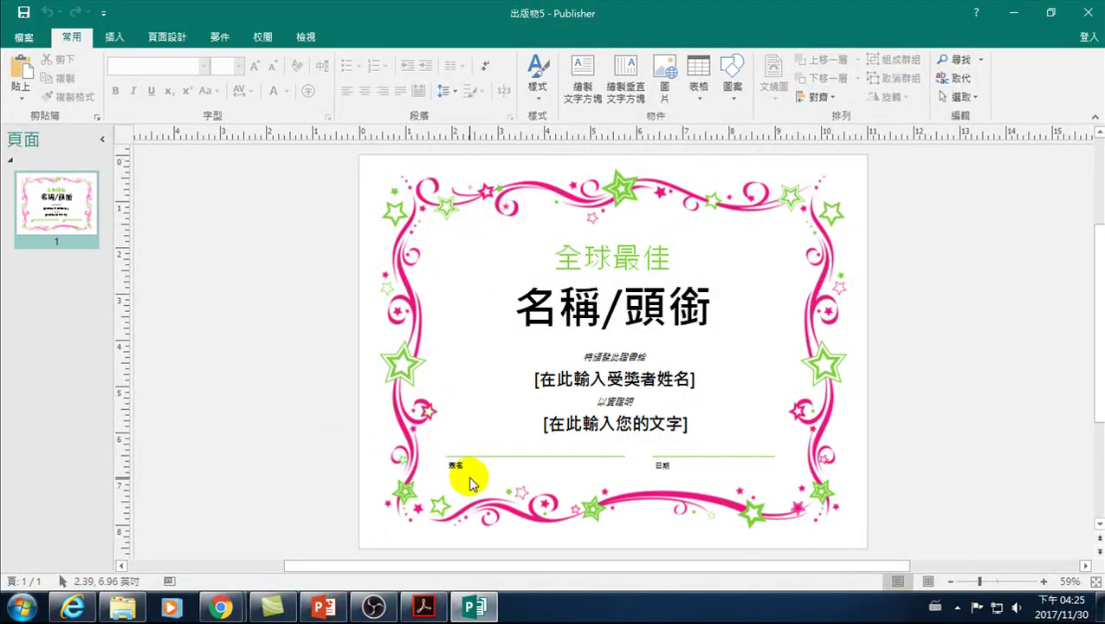
{"action": "left_click", "coordinate": [576, 309]}
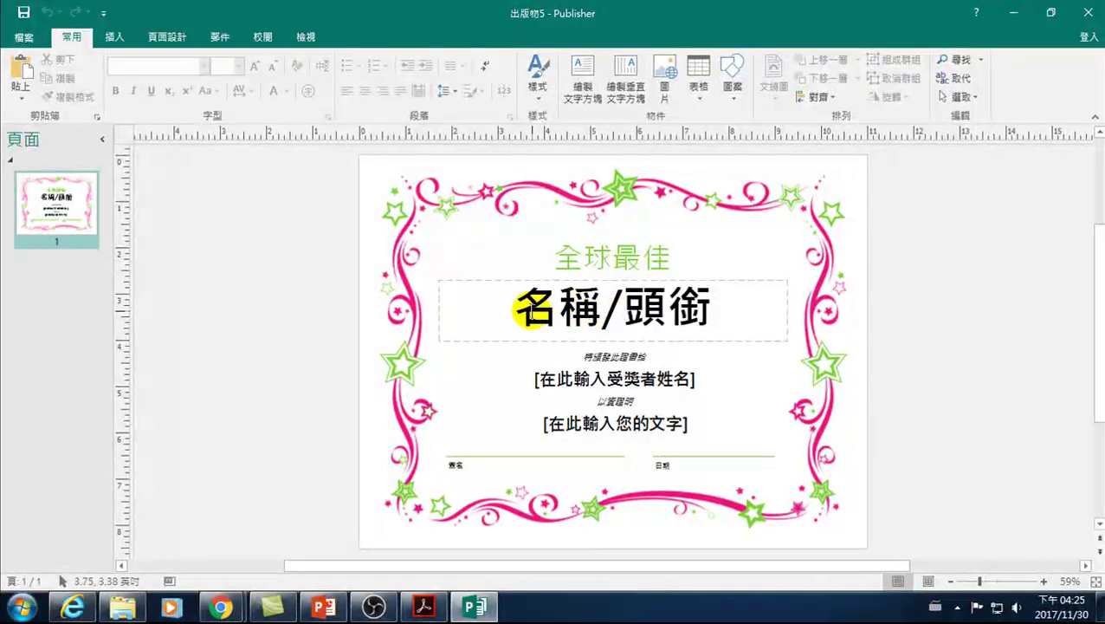
{"action": "left_click_drag", "start_coordinate": [518, 310], "coordinate": [690, 309]}
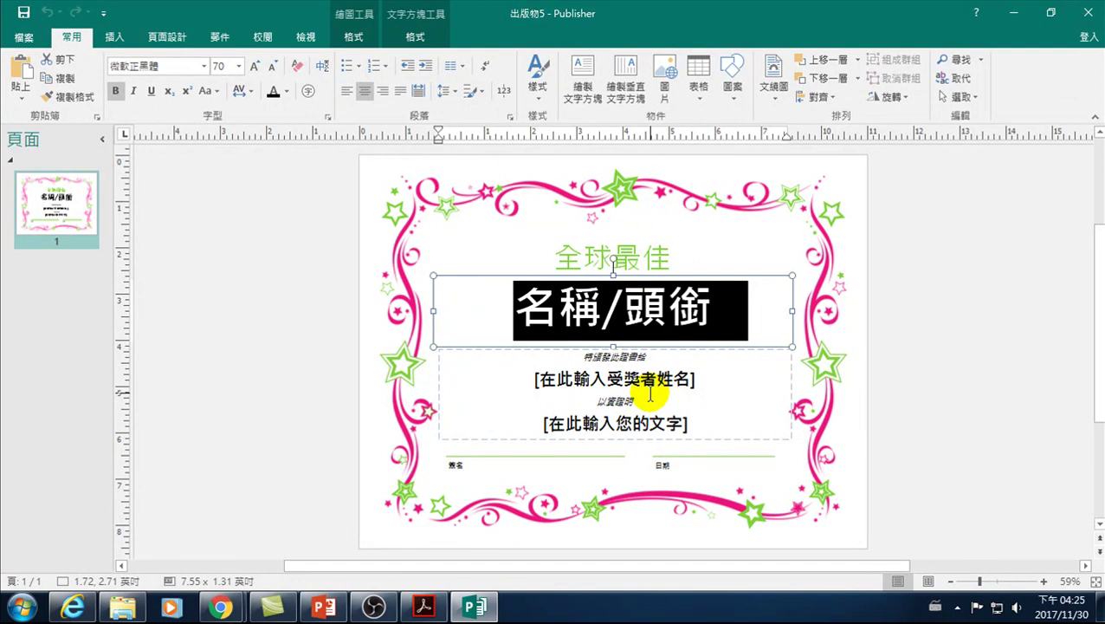
{"action": "left_click", "coordinate": [522, 317]}
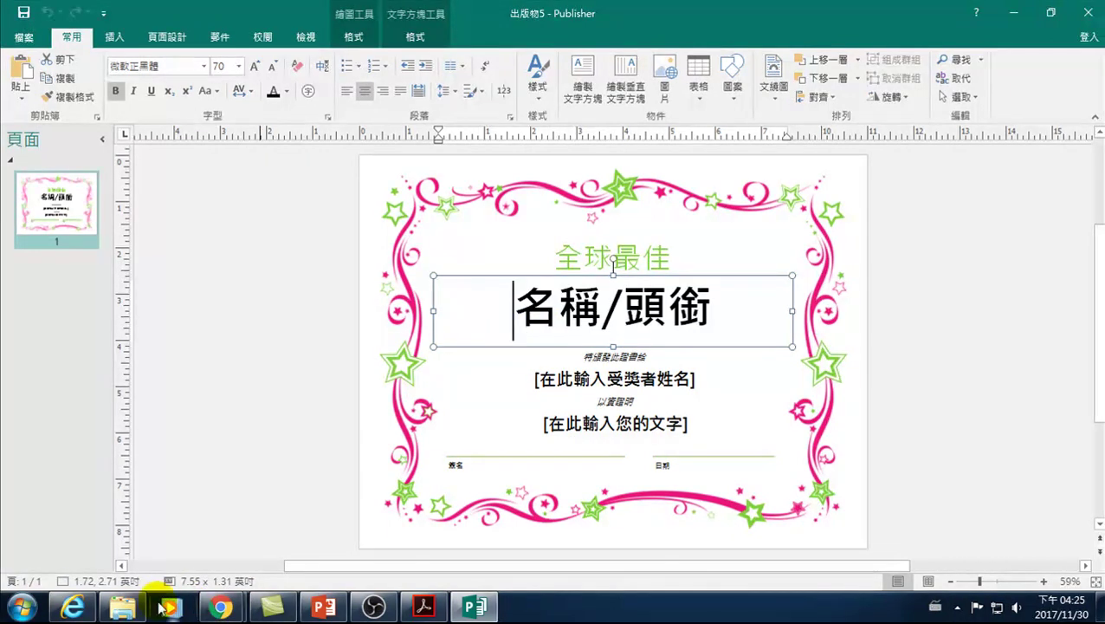
Open the 郵寄-合併列印_資料文件 workbook from the Downloads folder in Excel.
{"action": "left_click", "coordinate": [122, 607]}
{"action": "left_click", "coordinate": [356, 249]}
{"action": "double_click", "coordinate": [356, 249]}
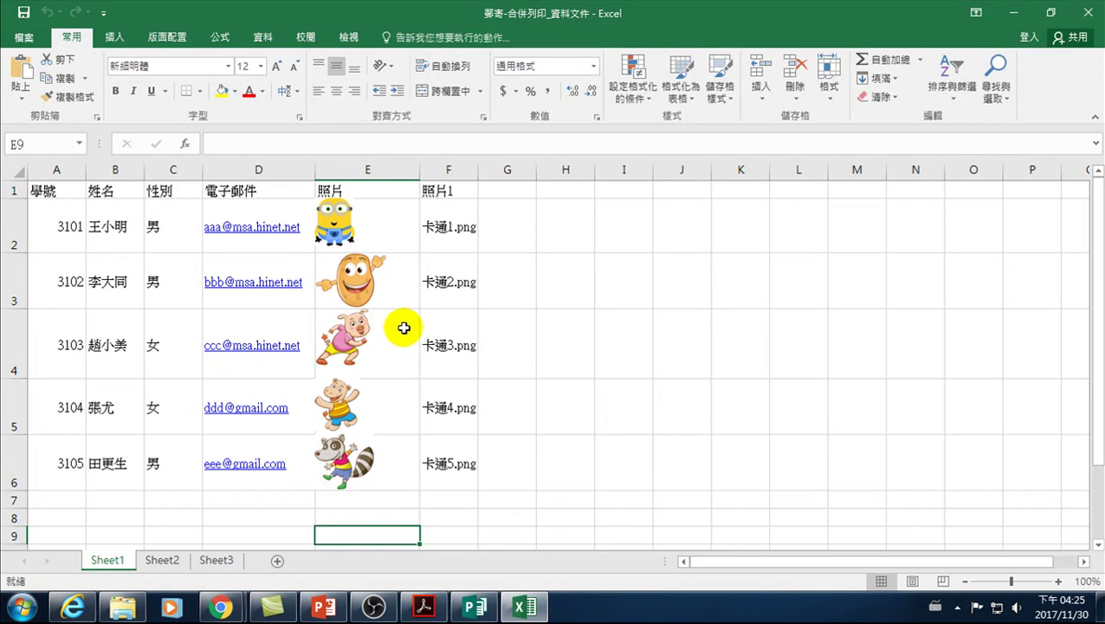
Close Excel and bring the certificate publication back to the front.
{"action": "left_click", "coordinate": [1088, 15]}
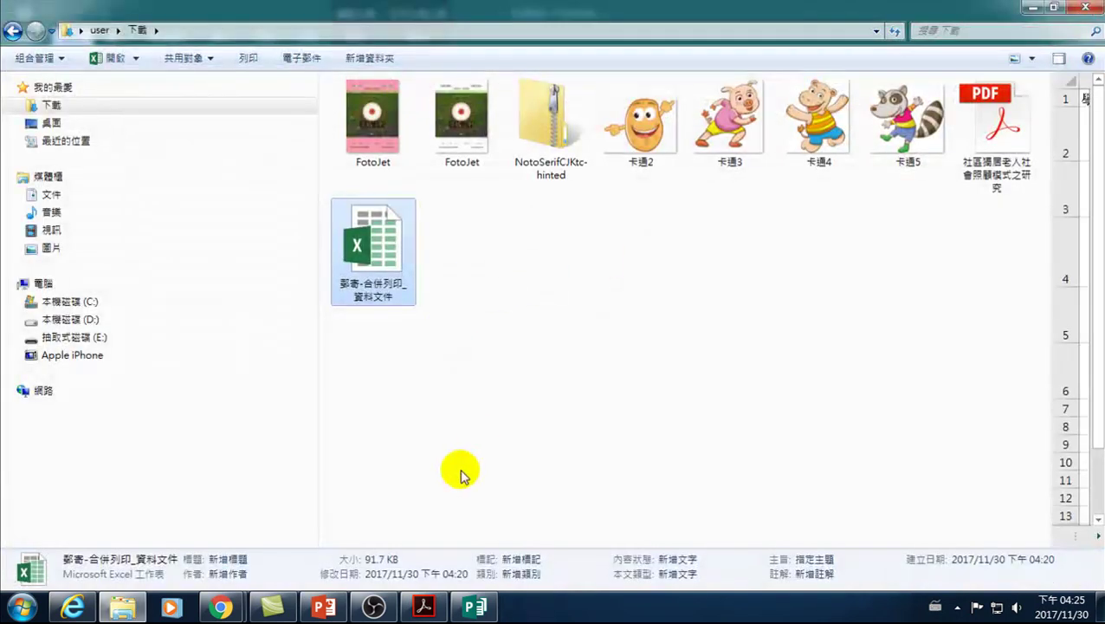
{"action": "left_click", "coordinate": [474, 606]}
{"action": "left_click", "coordinate": [972, 322]}
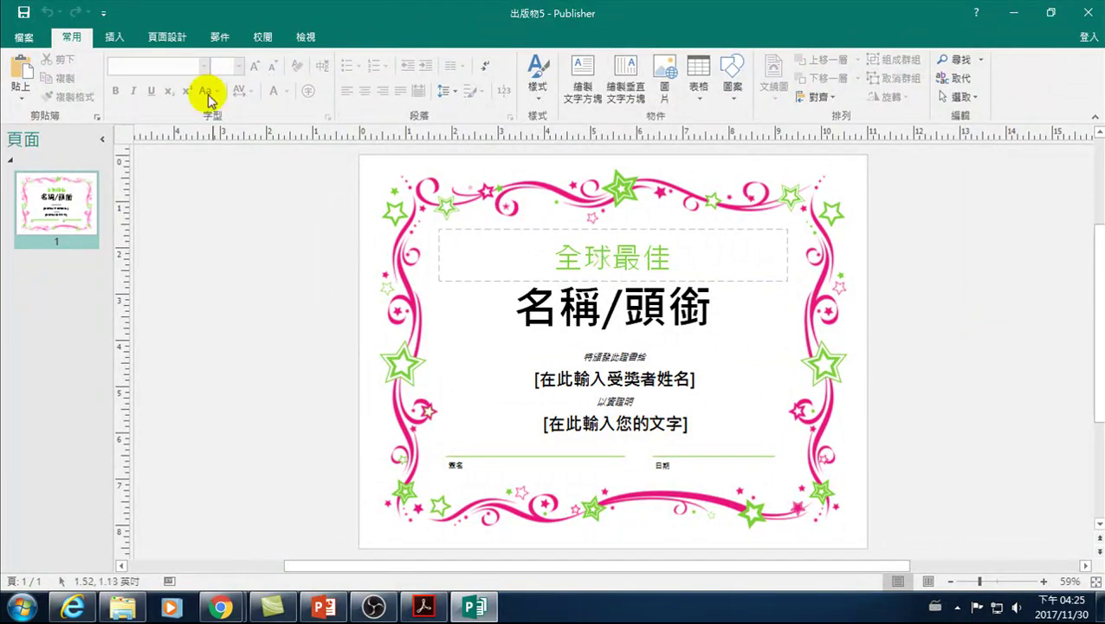
Start a standard 合併列印 mail merge and show the recipient source choices.
{"action": "left_click", "coordinate": [220, 37]}
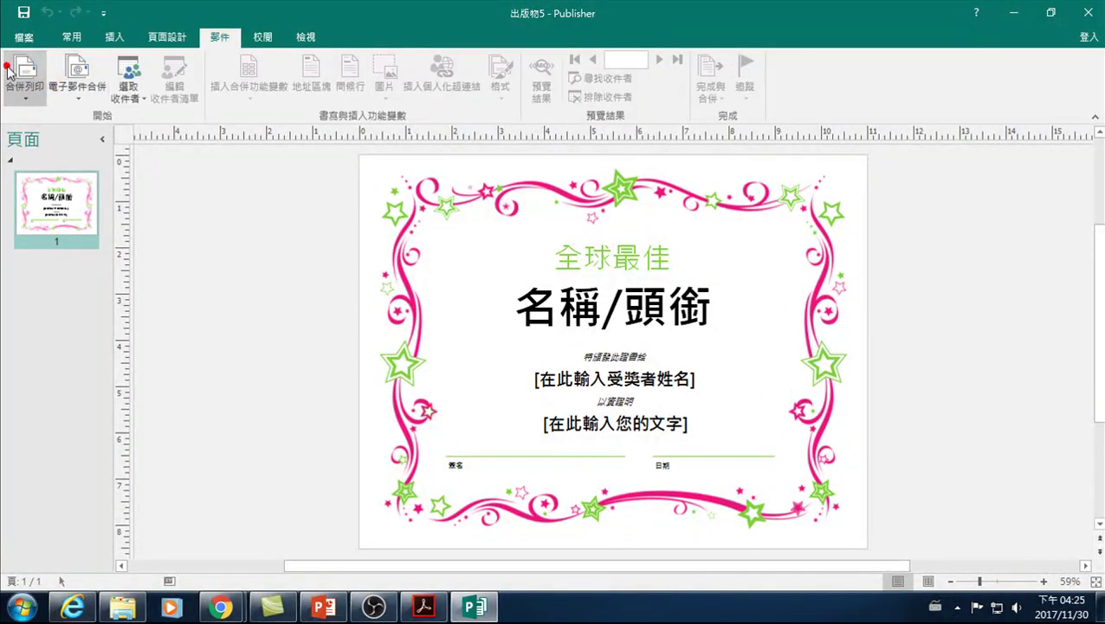
{"action": "left_click", "coordinate": [24, 91]}
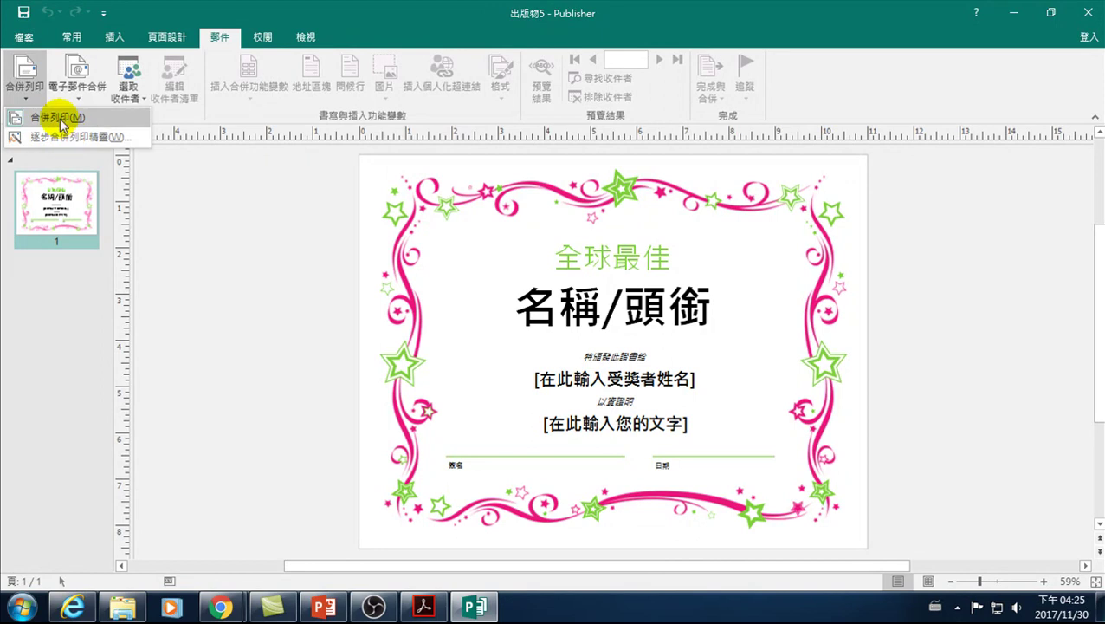
{"action": "left_click", "coordinate": [57, 119]}
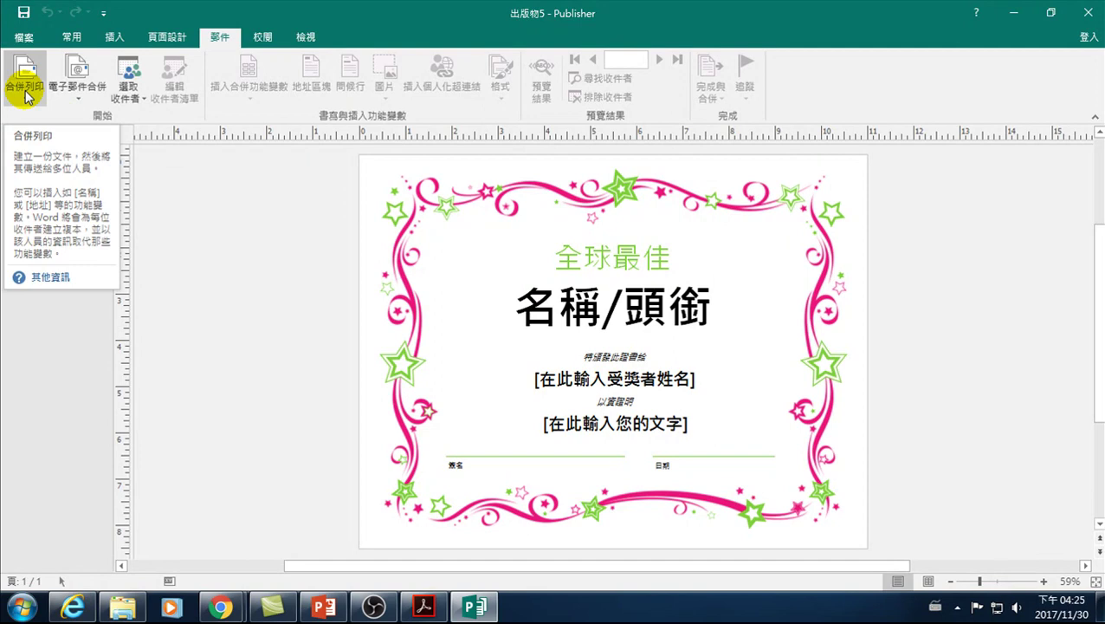
{"action": "left_click", "coordinate": [129, 78]}
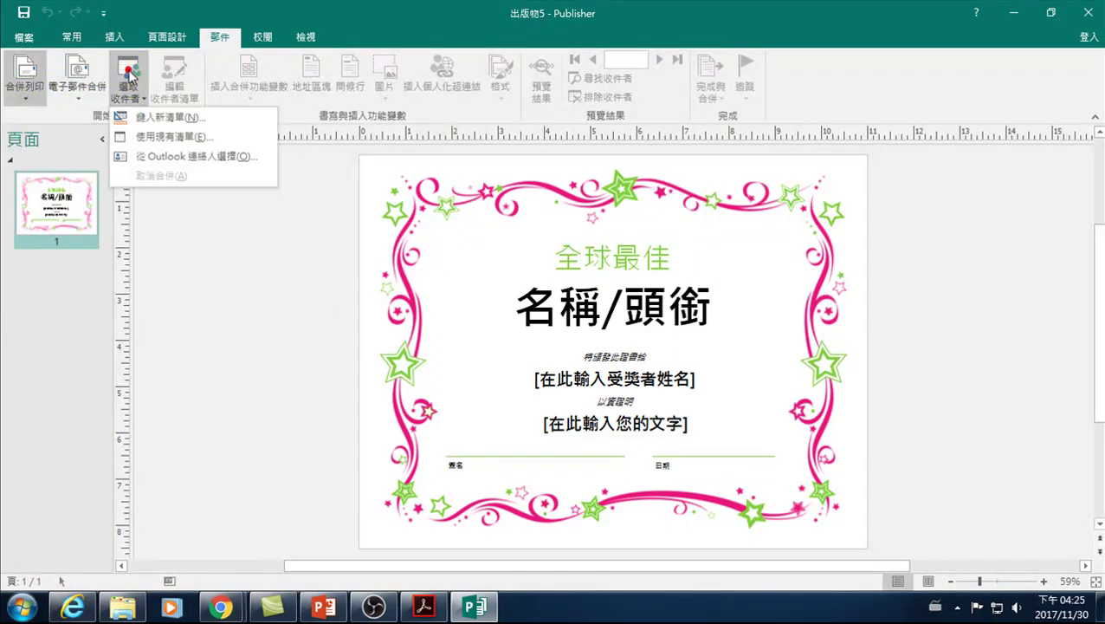
Use the 郵寄-合併列印_資料文件 workbook's Sheet1$ as the recipient list.
{"action": "left_click", "coordinate": [149, 141]}
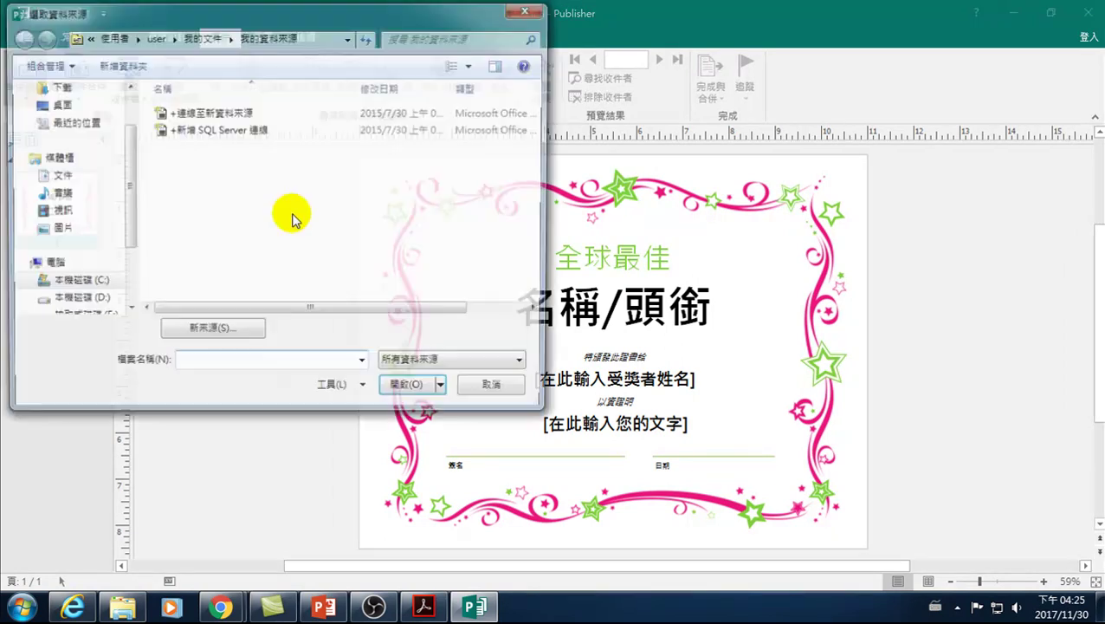
{"action": "scroll", "coordinate": [113, 228], "scroll_direction": "down", "scroll_amount": 2}
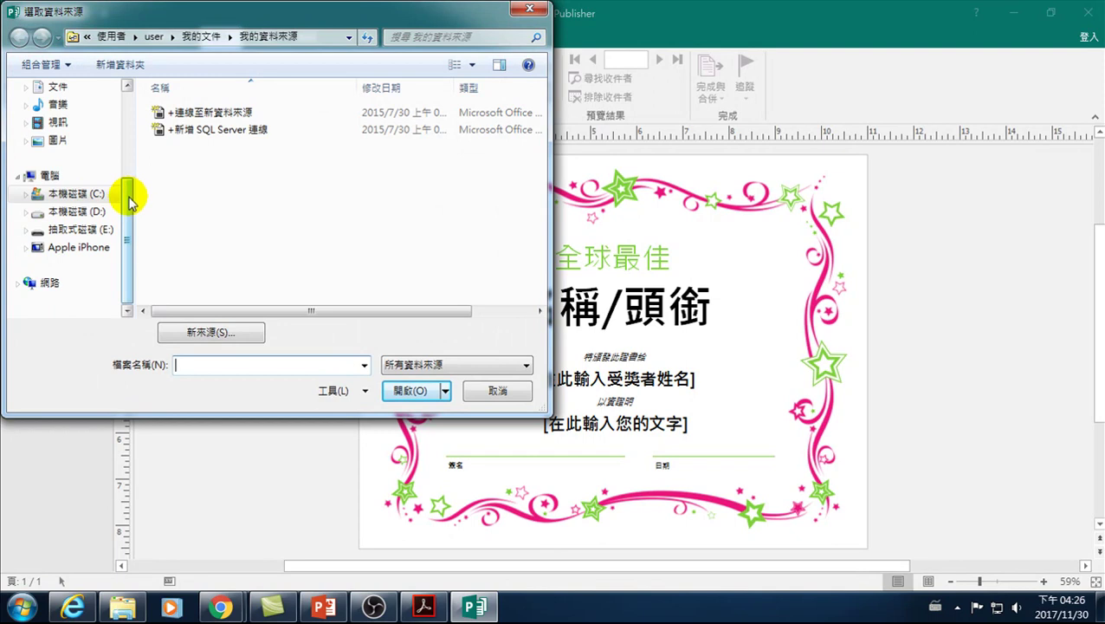
{"action": "scroll", "coordinate": [128, 197], "scroll_direction": "up", "scroll_amount": 3}
{"action": "left_click", "coordinate": [62, 147]}
{"action": "left_click", "coordinate": [182, 112]}
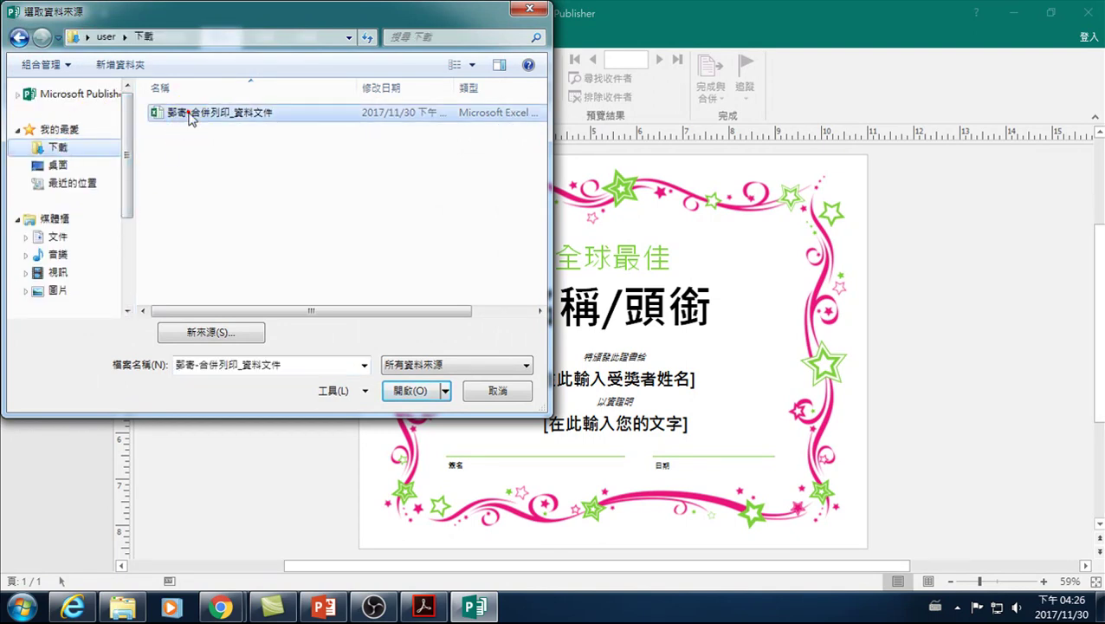
{"action": "left_click", "coordinate": [409, 394]}
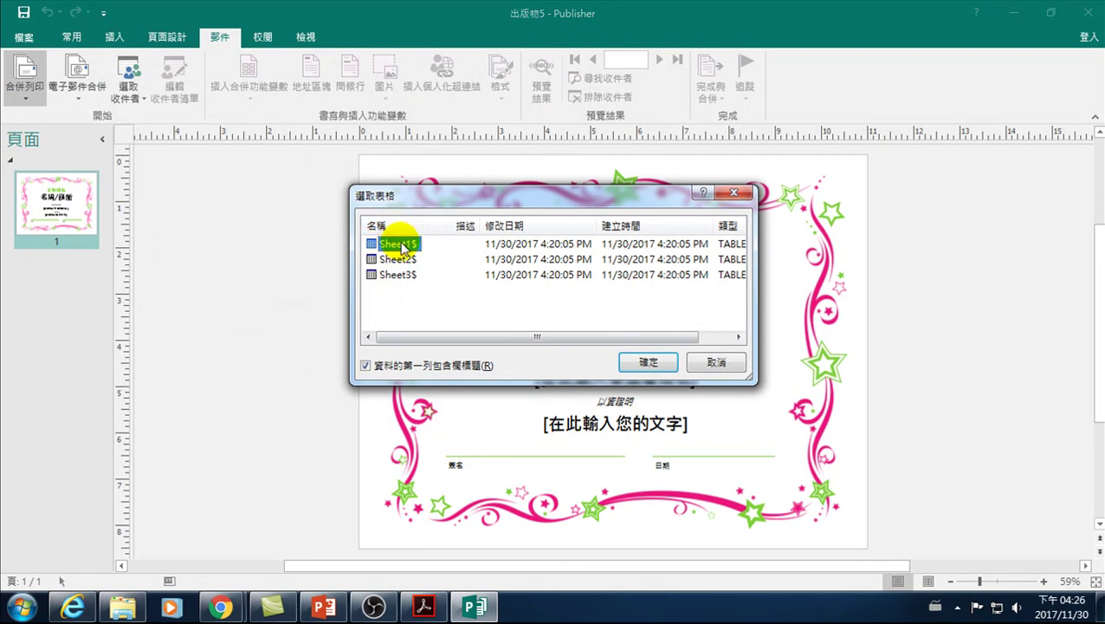
{"action": "left_click", "coordinate": [648, 364]}
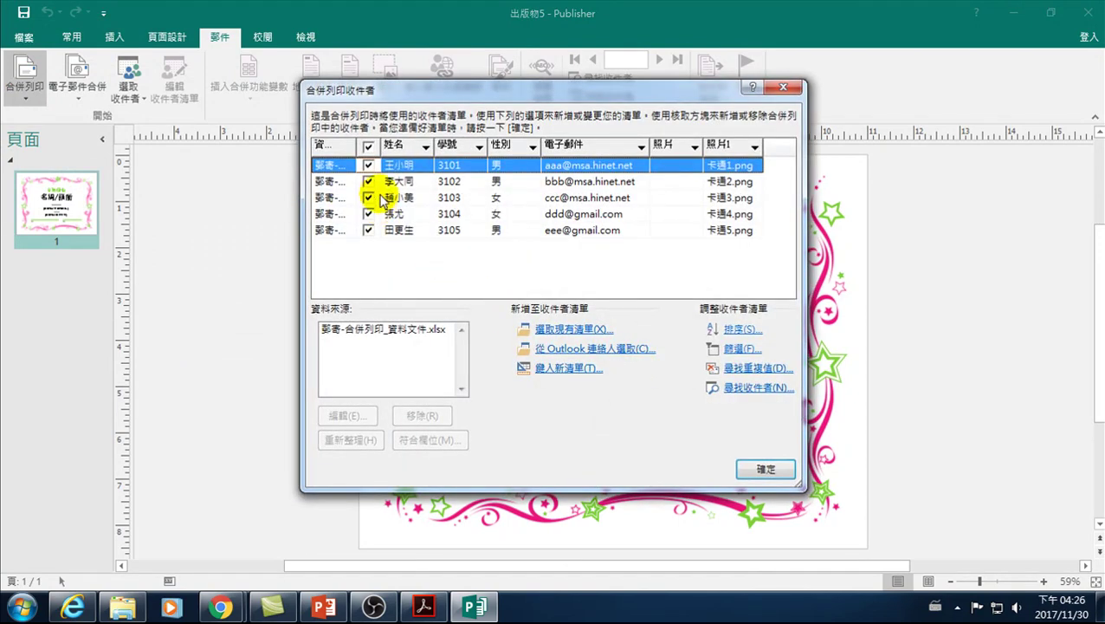
Sort recipients by 學號 ascending, exclude recipient 3102, and confirm the list.
{"action": "left_click", "coordinate": [368, 181]}
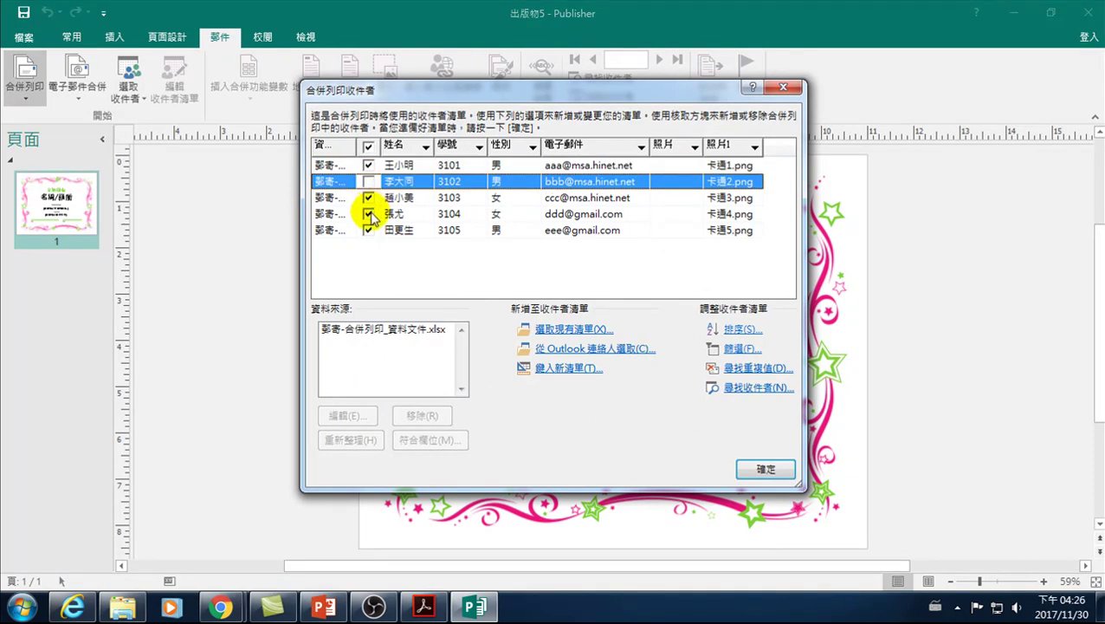
{"action": "left_click", "coordinate": [368, 214]}
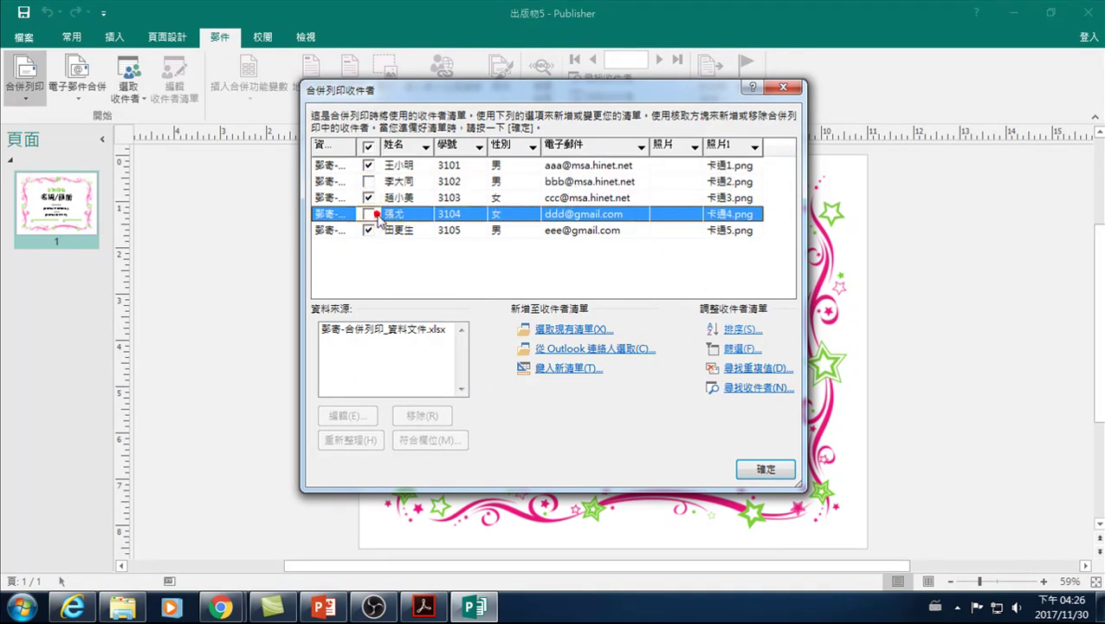
{"action": "left_click", "coordinate": [368, 214]}
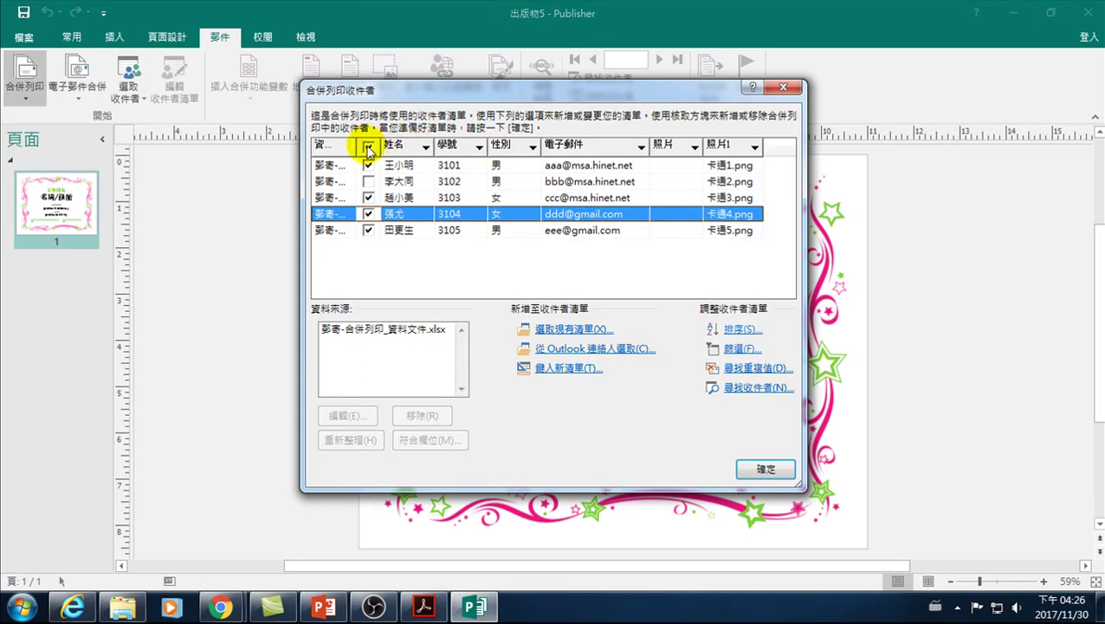
{"action": "left_click", "coordinate": [367, 146]}
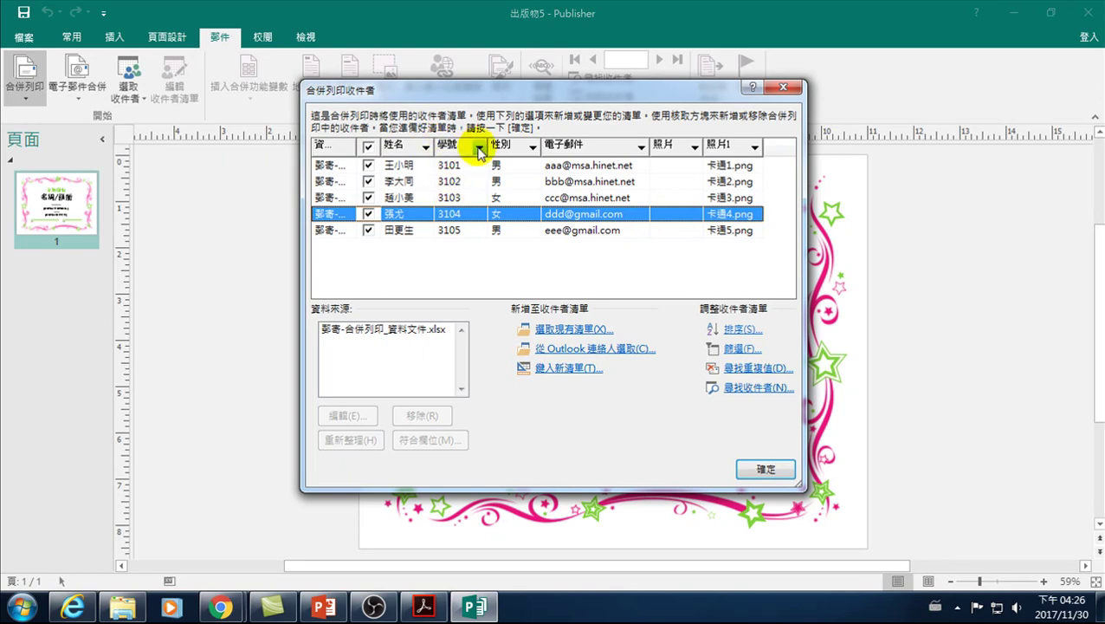
{"action": "left_click", "coordinate": [452, 145]}
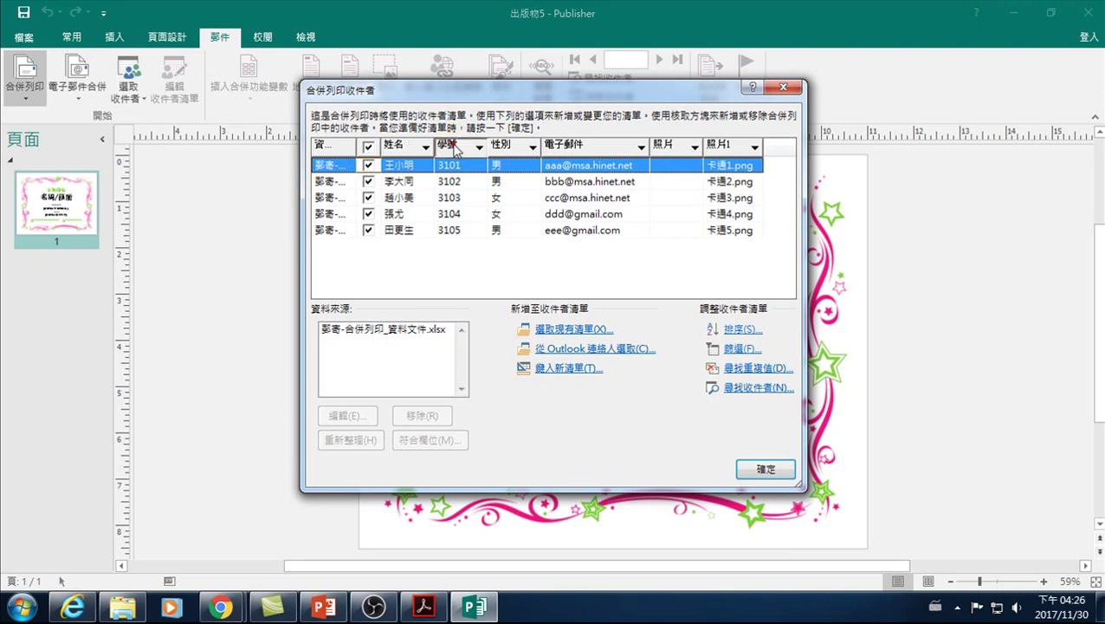
{"action": "left_click", "coordinate": [452, 145]}
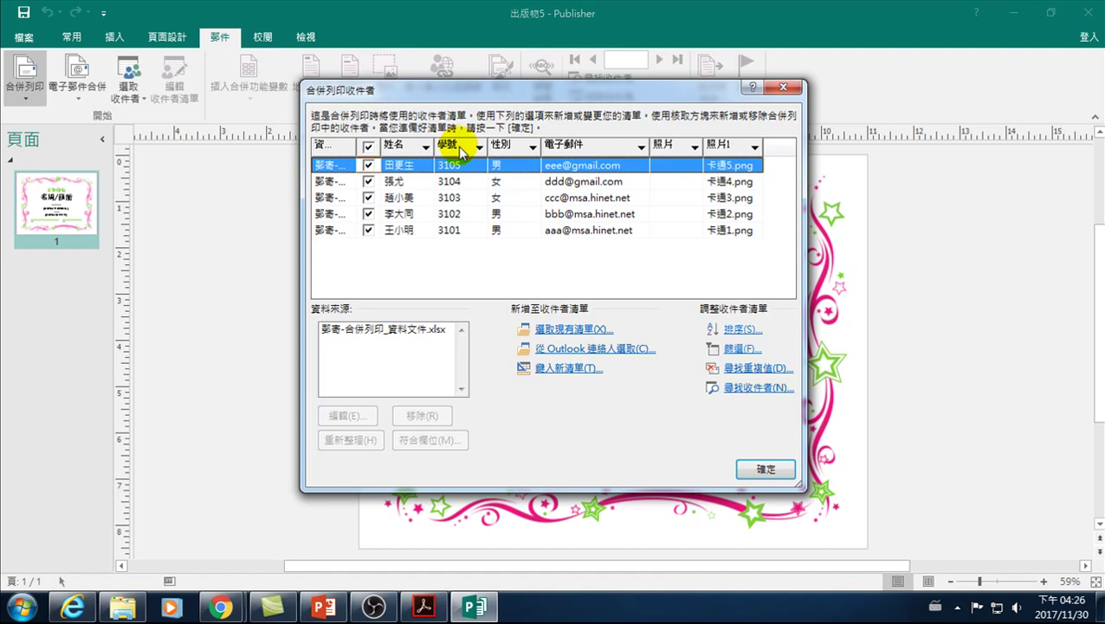
{"action": "left_click", "coordinate": [454, 146]}
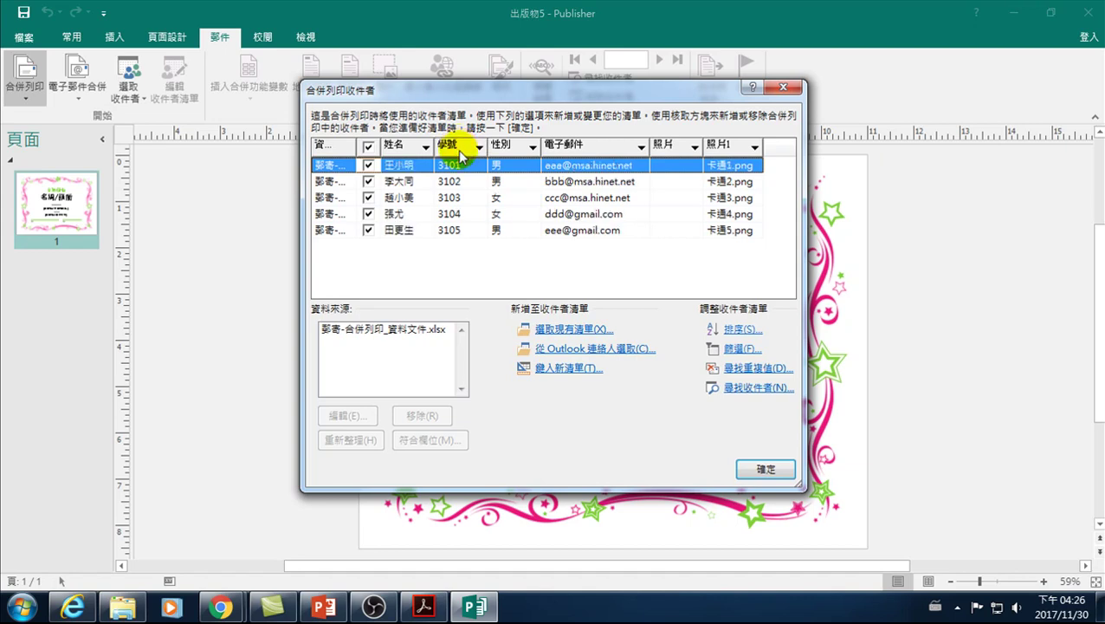
{"action": "left_click", "coordinate": [373, 182]}
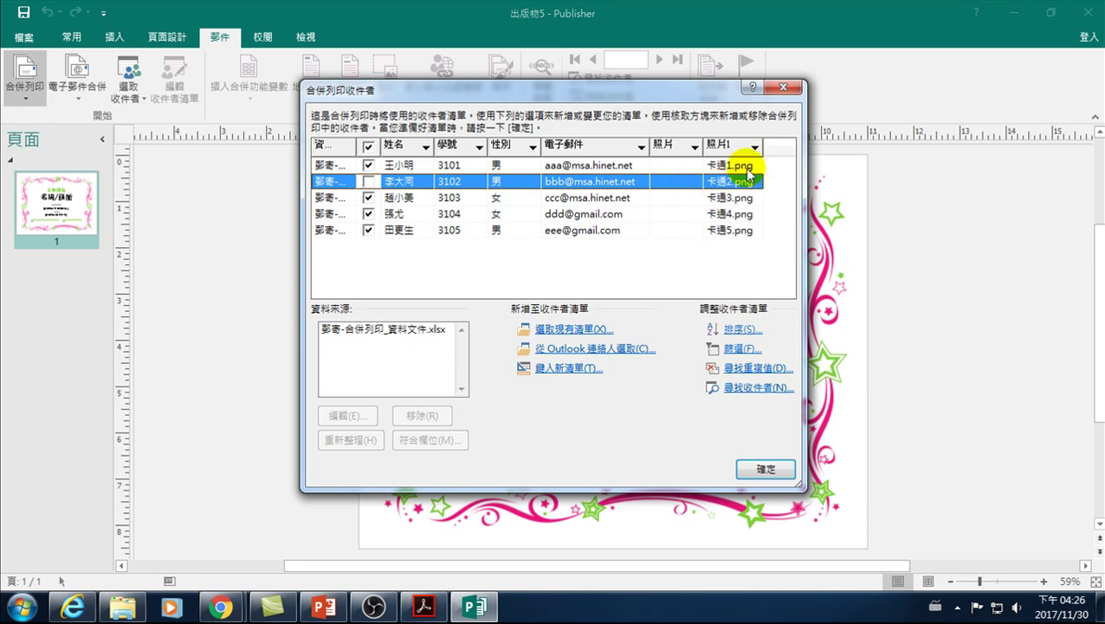
{"action": "left_click", "coordinate": [752, 469]}
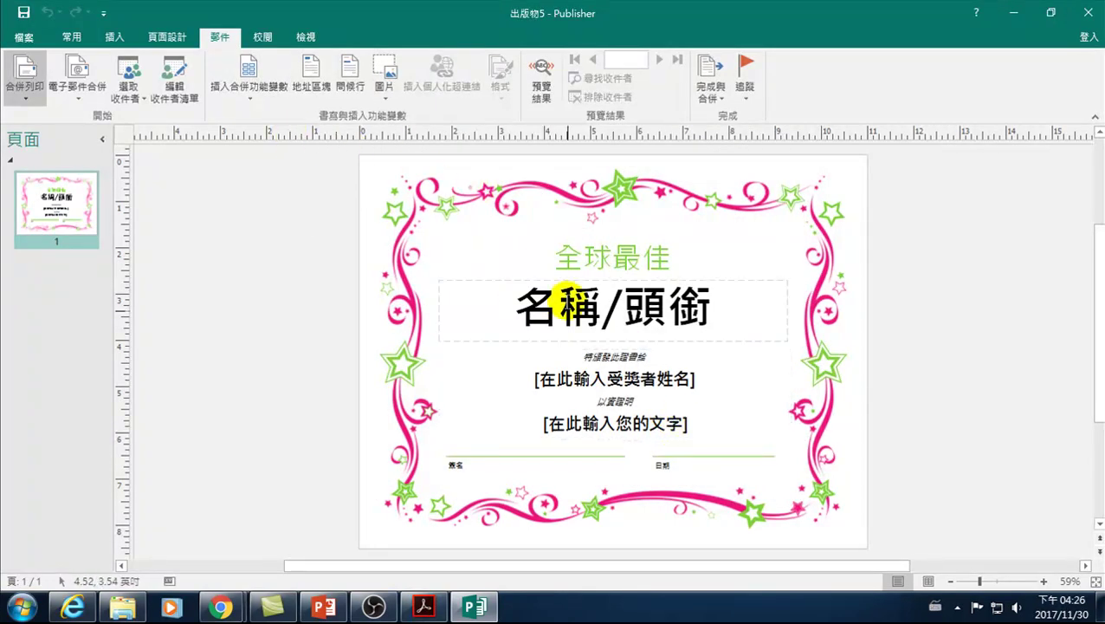
Try inserting the 姓名 merge field into the title, then undo it.
{"action": "left_click_drag", "start_coordinate": [523, 308], "coordinate": [668, 305]}
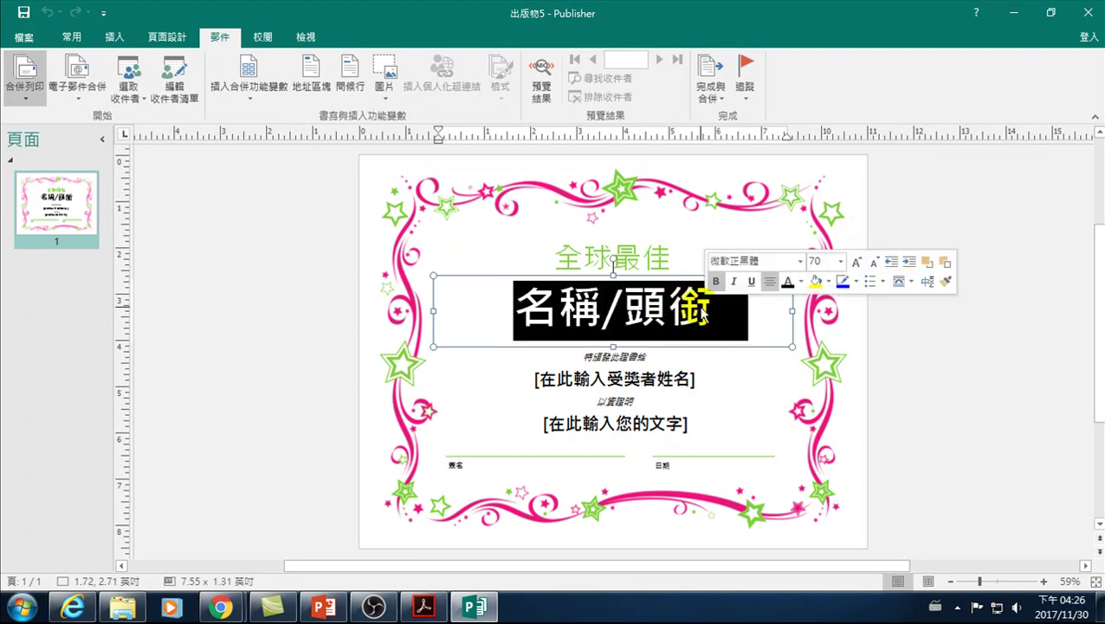
{"action": "left_click", "coordinate": [248, 93]}
{"action": "left_click", "coordinate": [248, 138]}
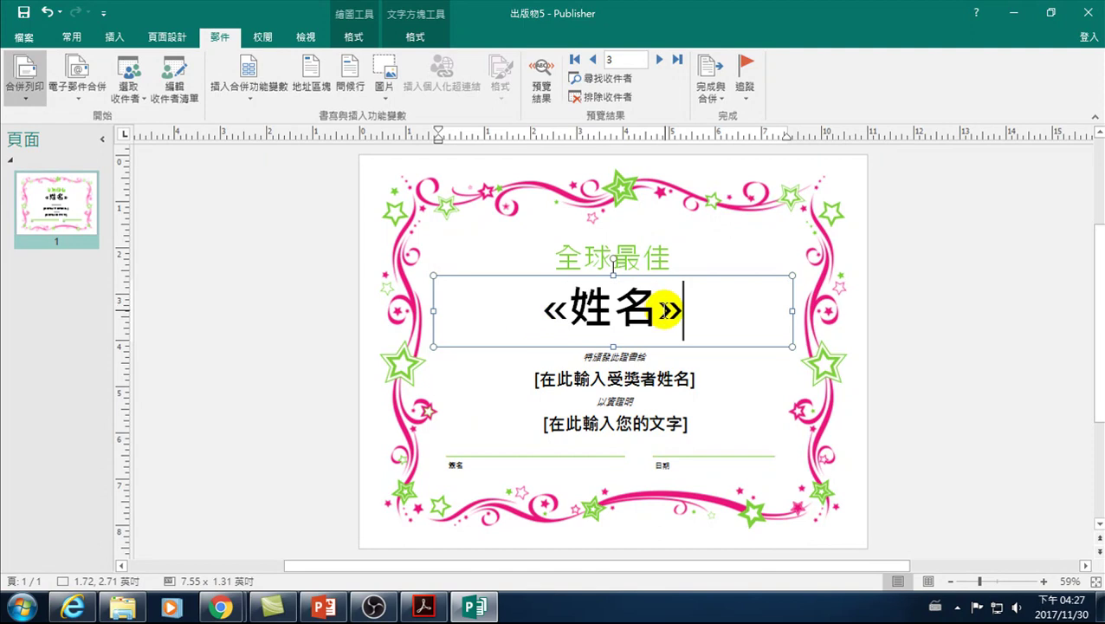
{"action": "left_click", "coordinate": [578, 378]}
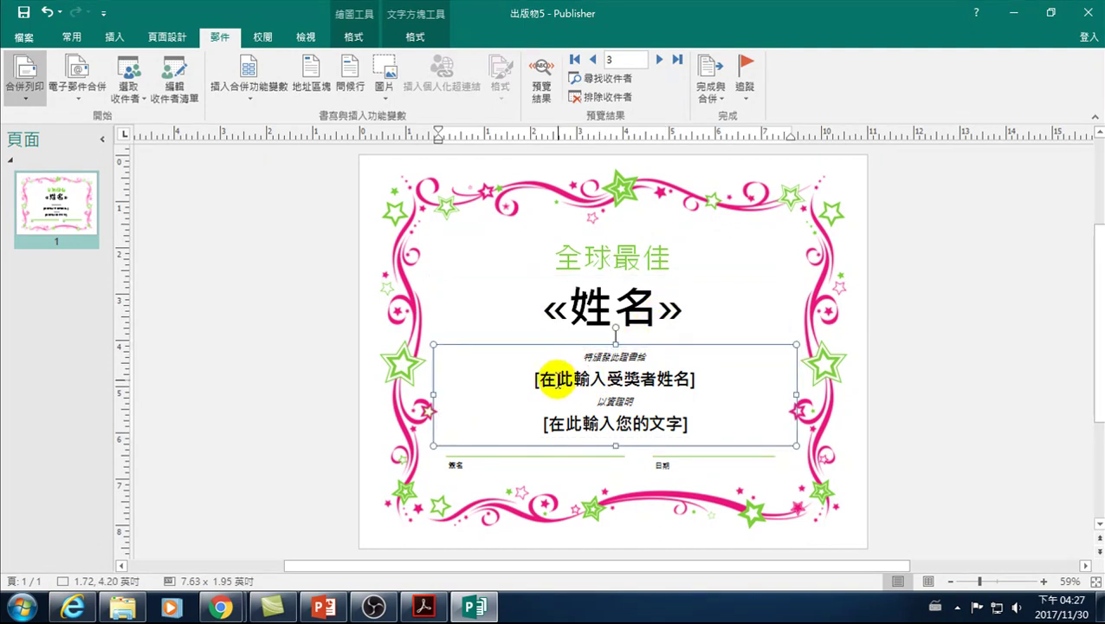
{"action": "key", "text": "ctrl+z"}
Replace the 名稱/頭銜 title text with 銷售王.
{"action": "left_click", "coordinate": [594, 319]}
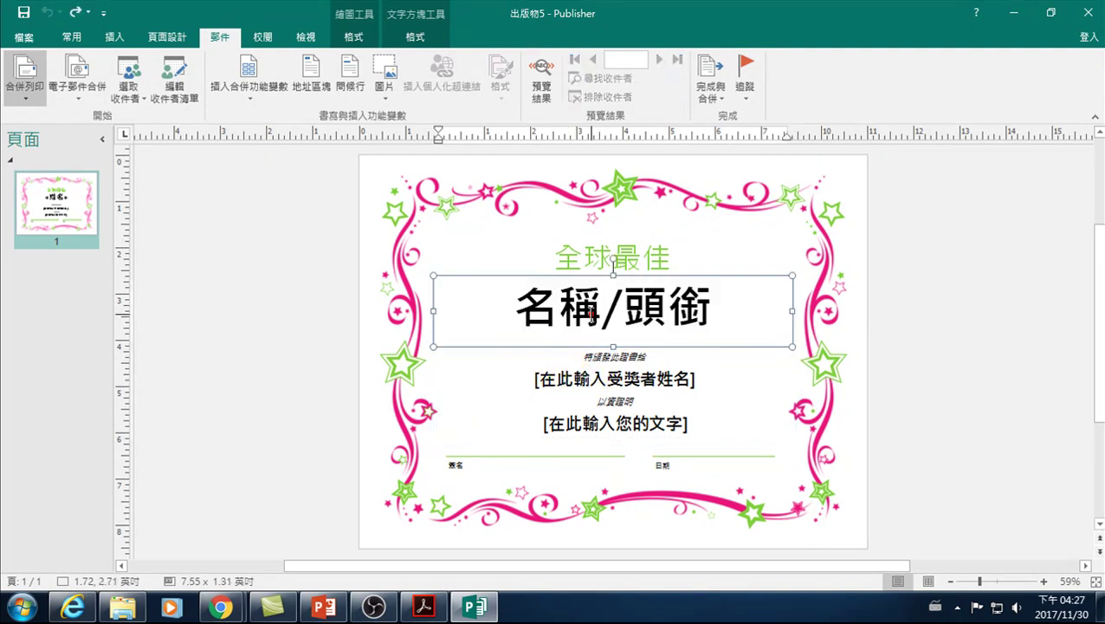
{"action": "double_click", "coordinate": [533, 305]}
{"action": "left_click_drag", "start_coordinate": [533, 304], "coordinate": [690, 309]}
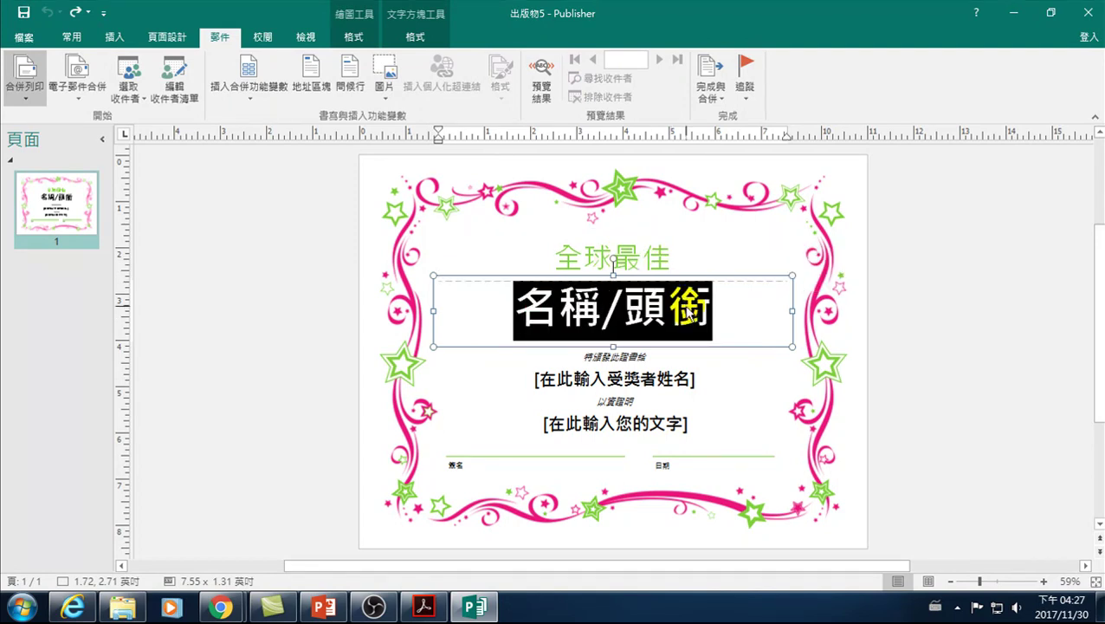
{"action": "key", "text": "Delete"}
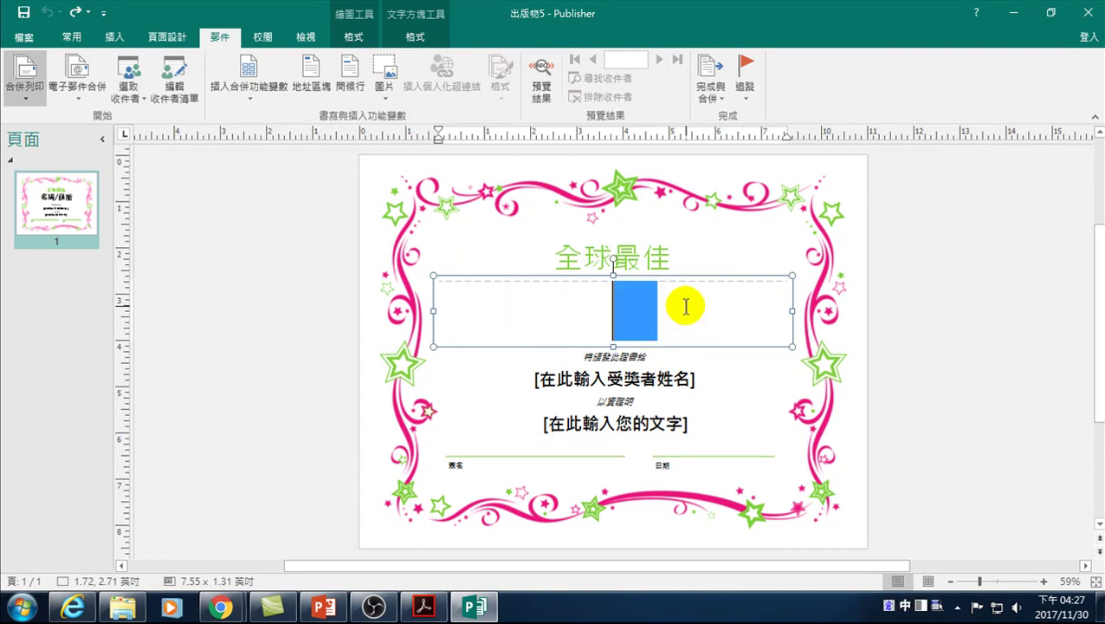
{"action": "type", "text": "銷售王"}
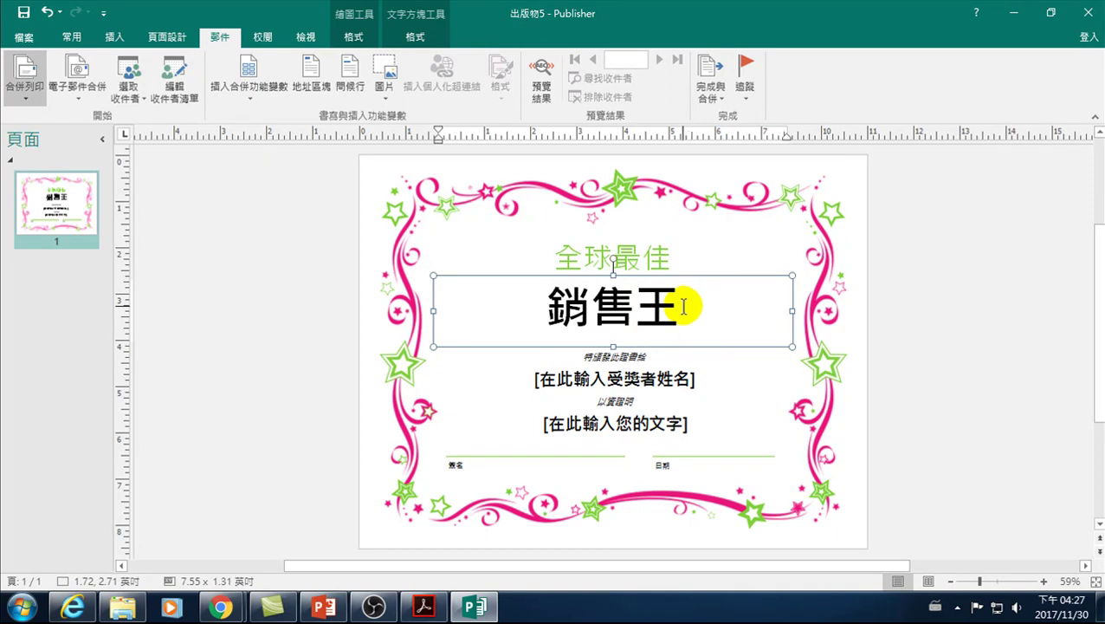
{"action": "left_click", "coordinate": [536, 379]}
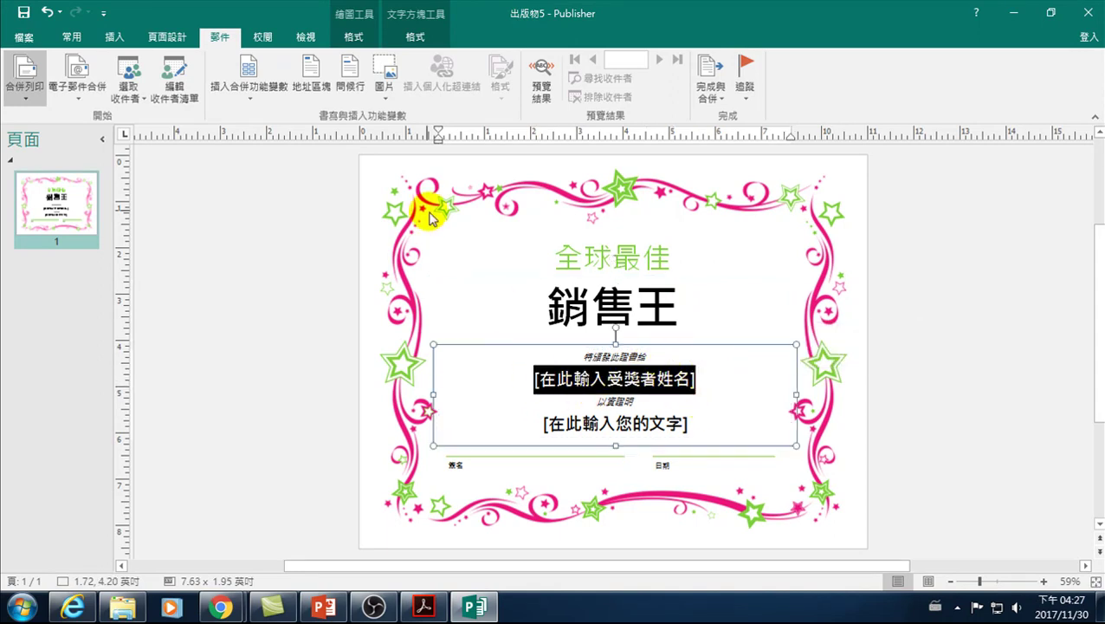
Insert the «姓名» field for the recipient name and delete the [在此輸入您的文字] line.
{"action": "left_click", "coordinate": [232, 89]}
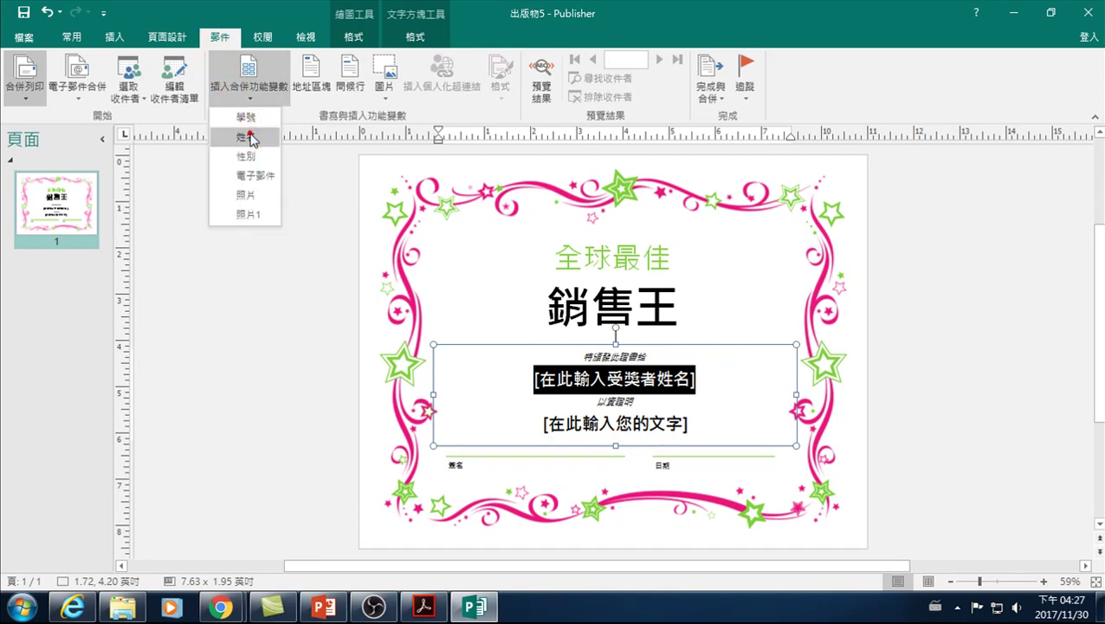
{"action": "left_click", "coordinate": [245, 130]}
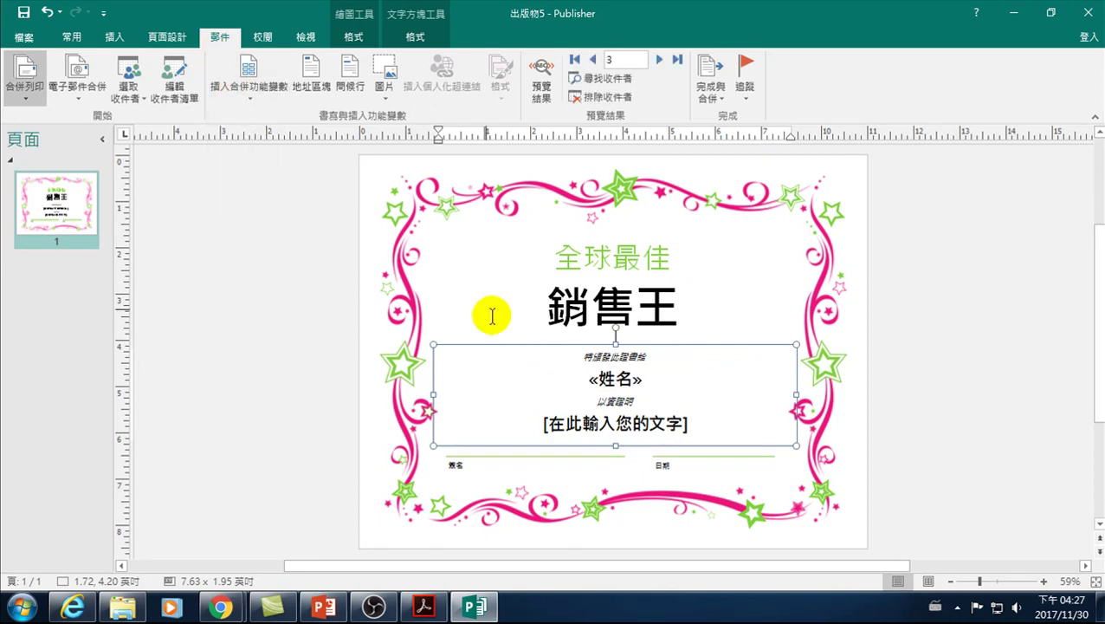
{"action": "left_click", "coordinate": [541, 425]}
{"action": "mouse_move", "coordinate": [541, 424]}
{"action": "left_mouse_down"}
{"action": "mouse_move", "coordinate": [703, 442]}
{"action": "mouse_move", "coordinate": [693, 440]}
{"action": "left_mouse_up"}
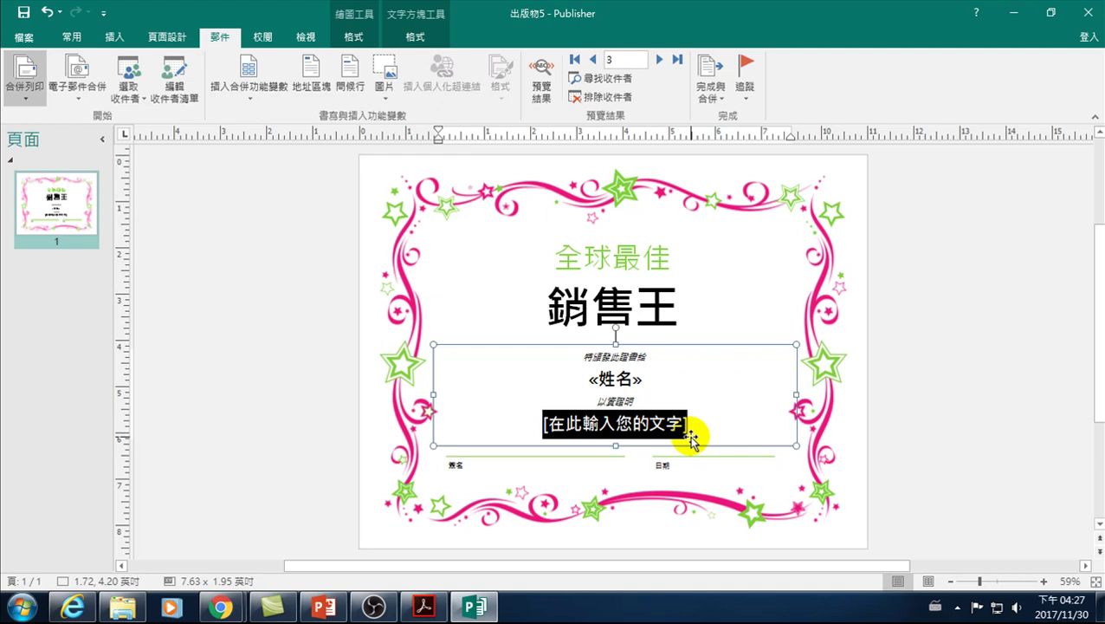
{"action": "key", "text": "Delete"}
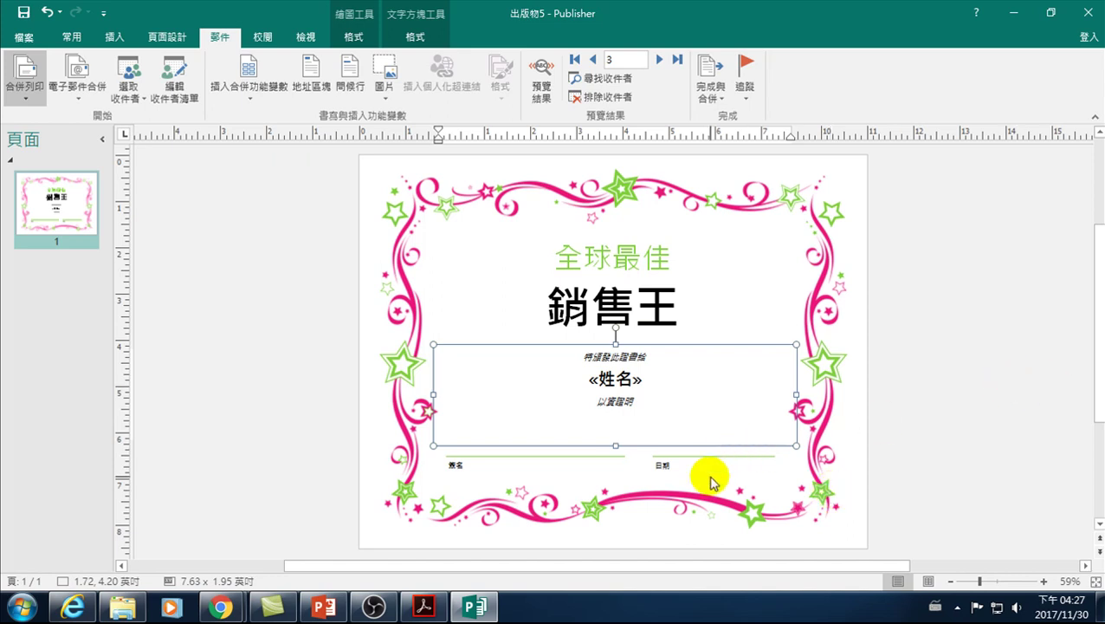
{"action": "left_click", "coordinate": [672, 466]}
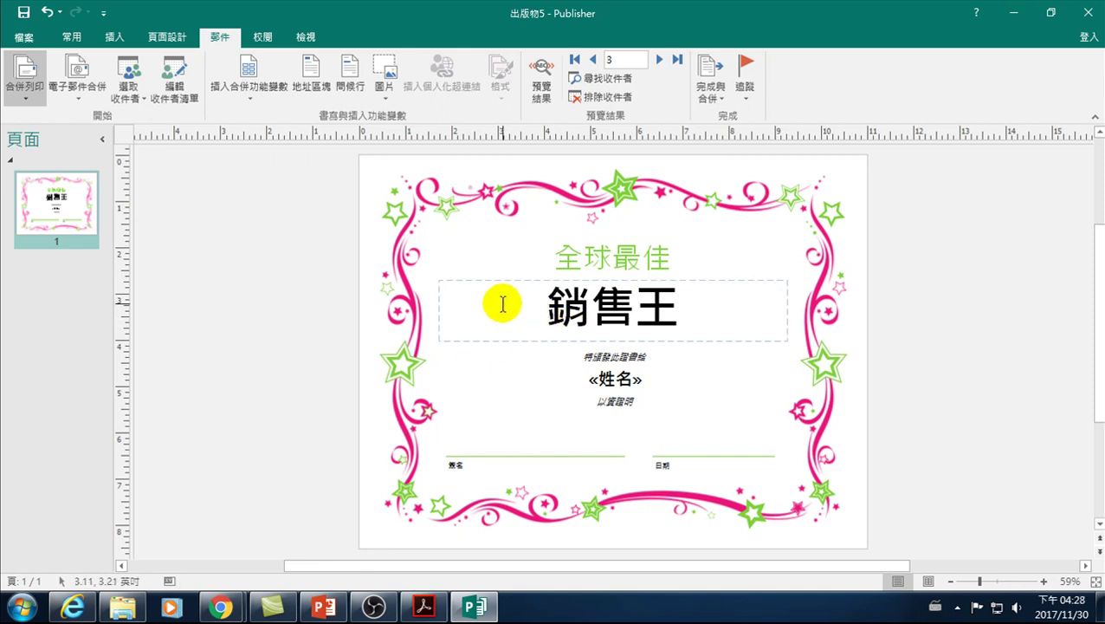
{"action": "left_click", "coordinate": [387, 93]}
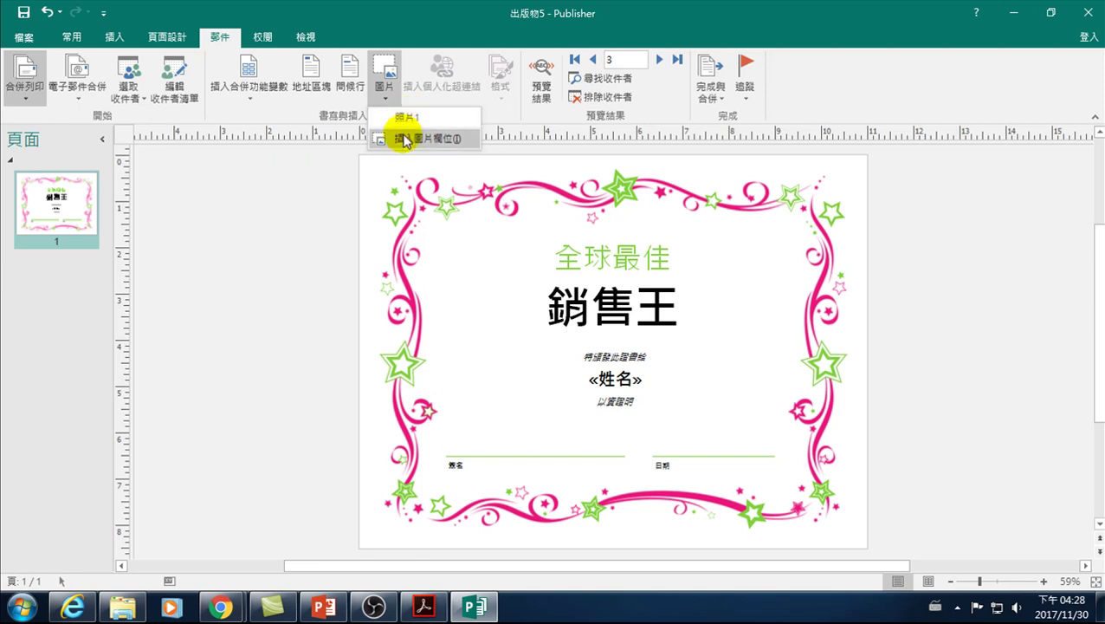
{"action": "left_click", "coordinate": [405, 139]}
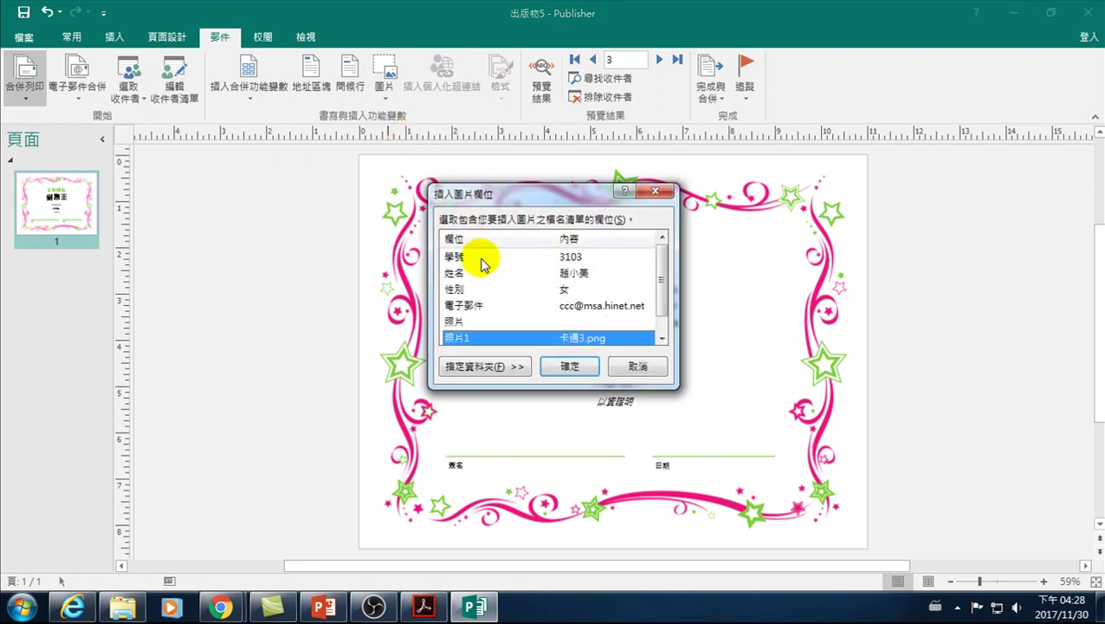
{"action": "left_click", "coordinate": [460, 343]}
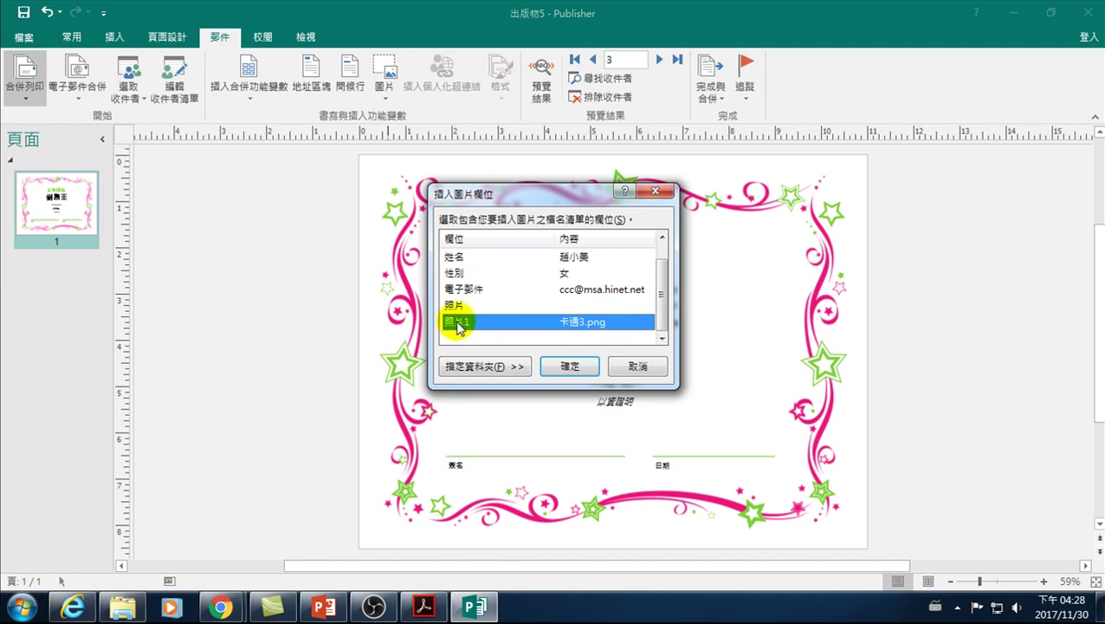
{"action": "left_click", "coordinate": [484, 367]}
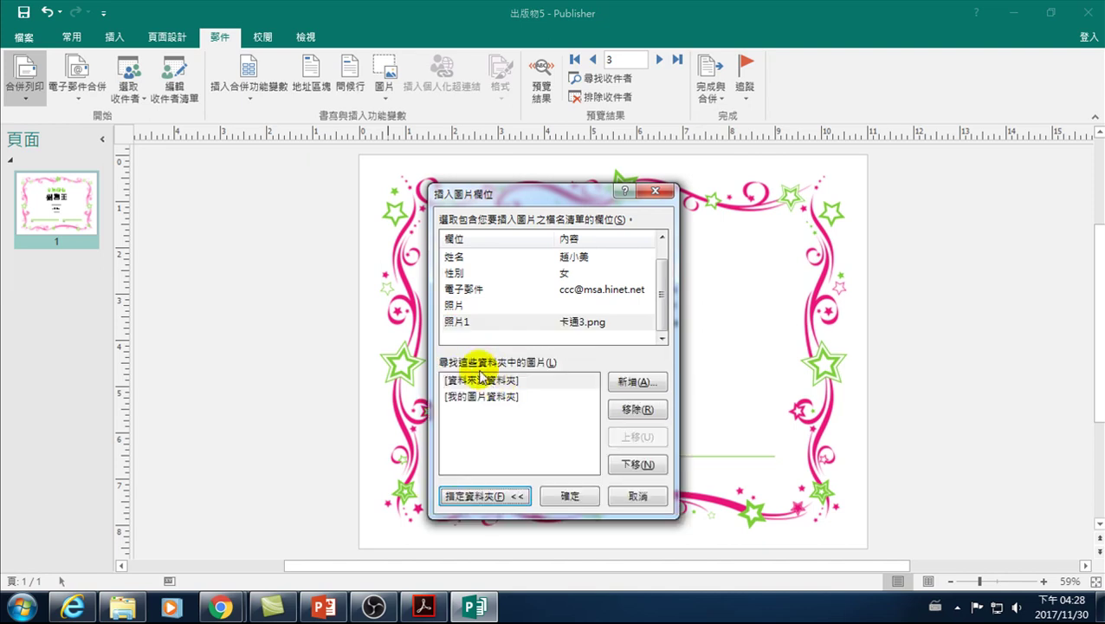
{"action": "left_click", "coordinate": [459, 322]}
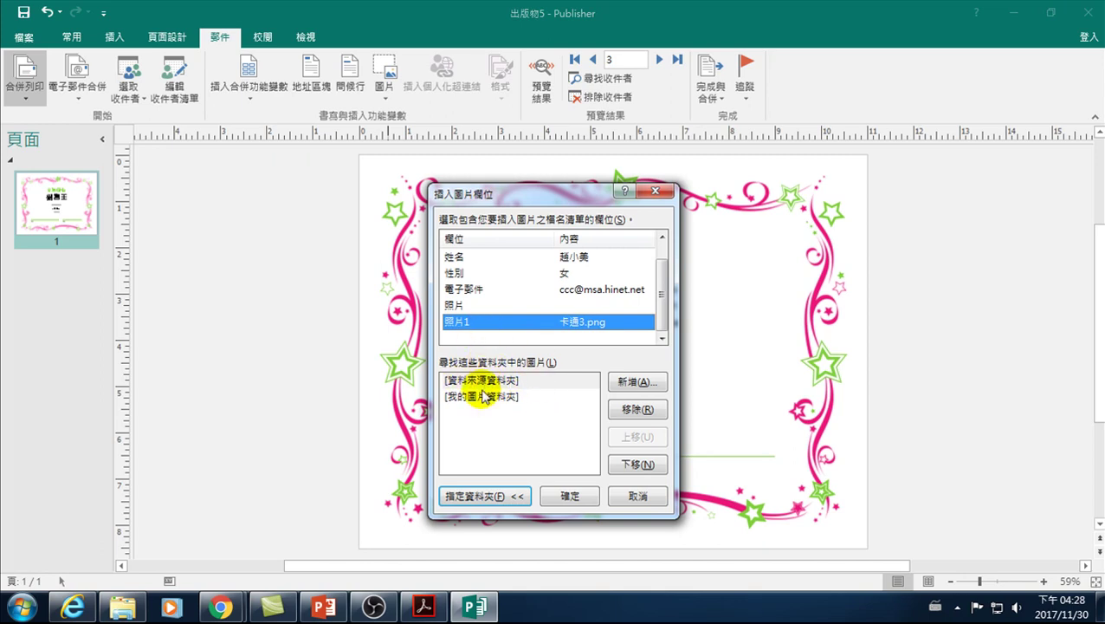
{"action": "left_click", "coordinate": [570, 495]}
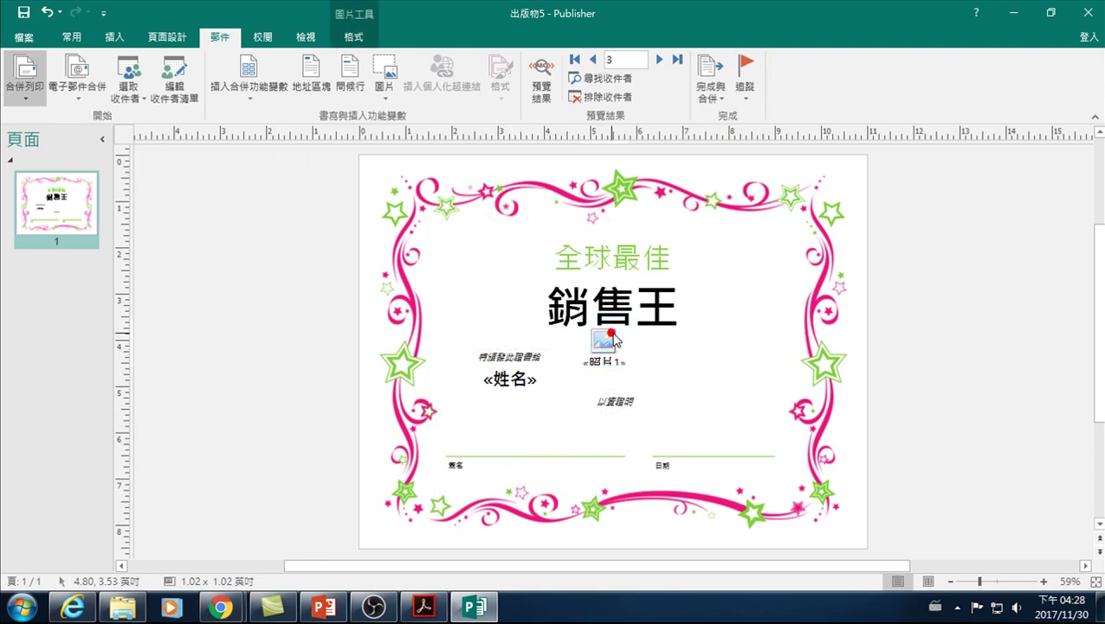
{"action": "left_click", "coordinate": [613, 338]}
{"action": "left_click", "coordinate": [648, 365]}
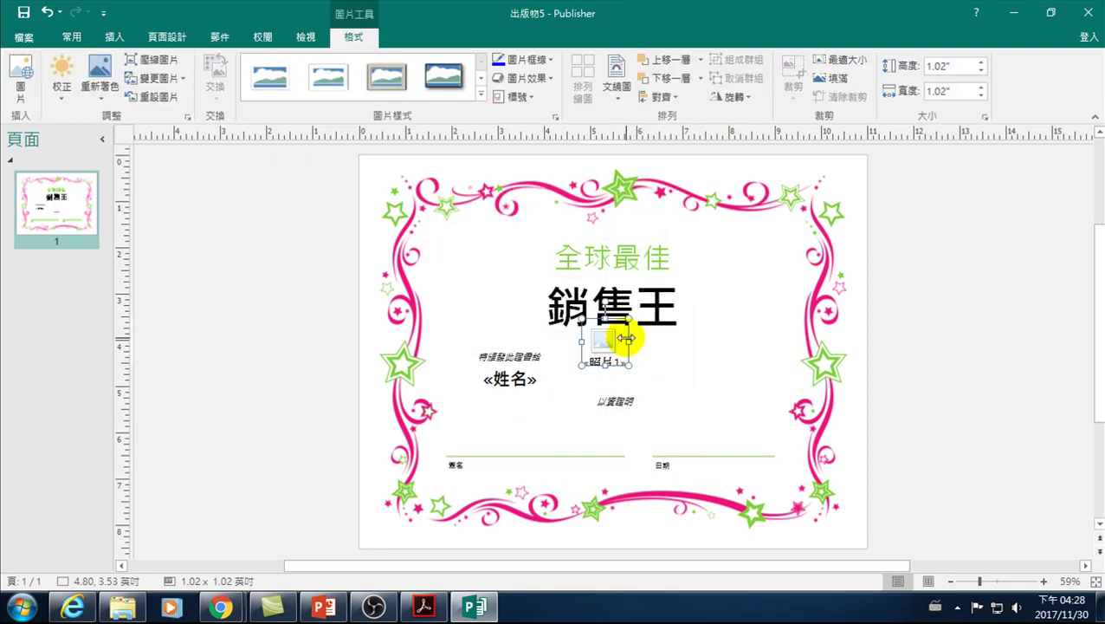
{"action": "key", "text": "Delete"}
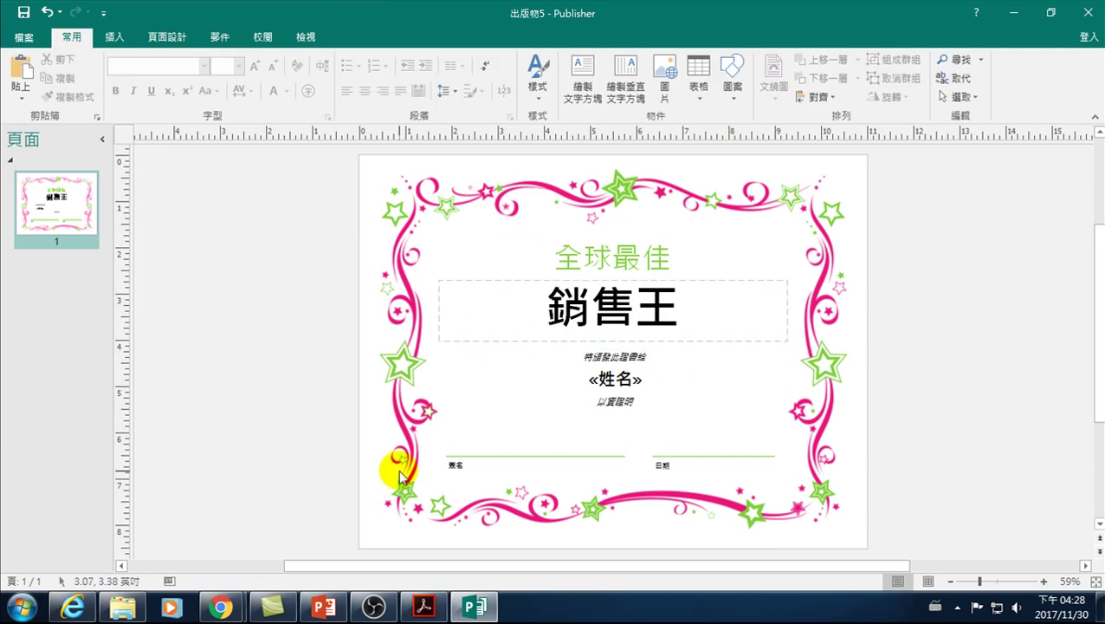
Review the cartoon images in Downloads, then switch to the Google Drive window.
{"action": "left_click", "coordinate": [124, 607]}
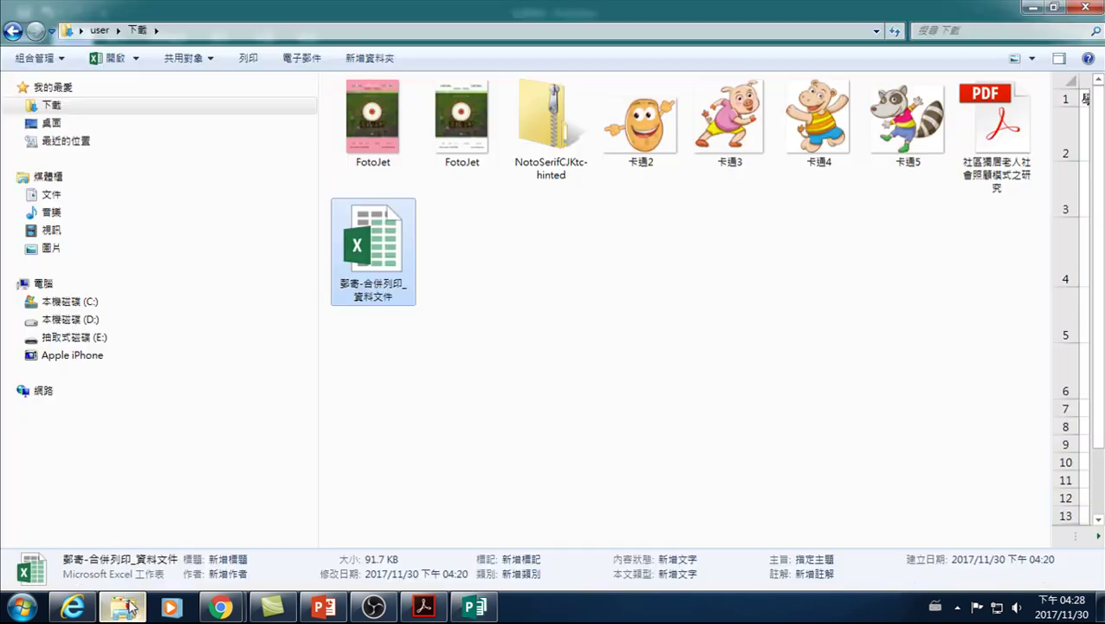
{"action": "left_click", "coordinate": [599, 313]}
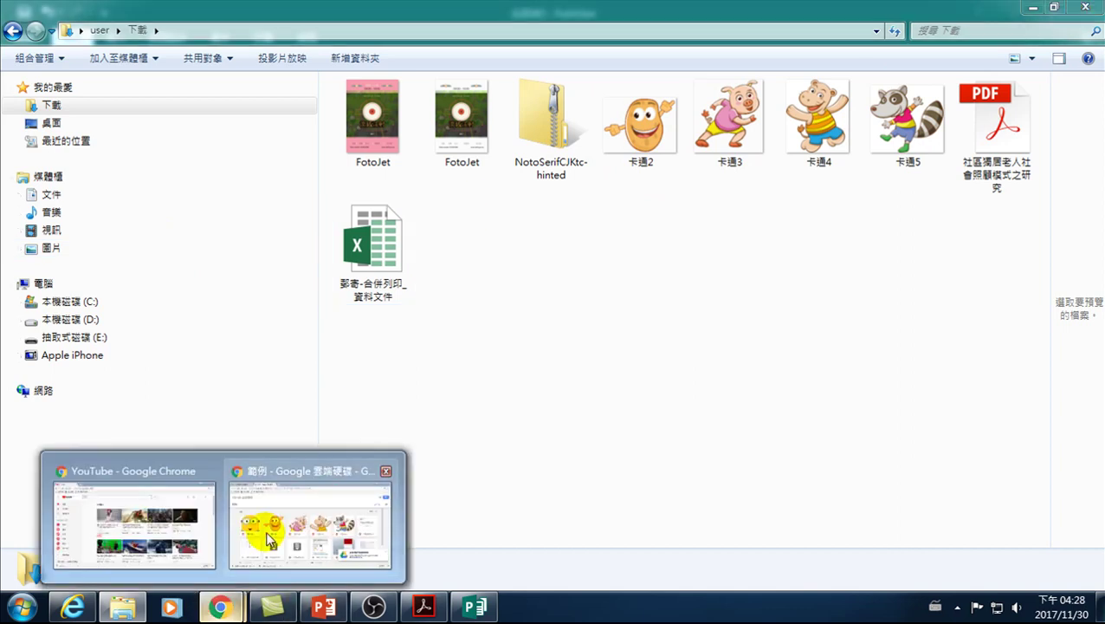
{"action": "left_click", "coordinate": [266, 530]}
Download 卡通1.png from Google Drive and return to the Downloads folder.
{"action": "left_click", "coordinate": [86, 236]}
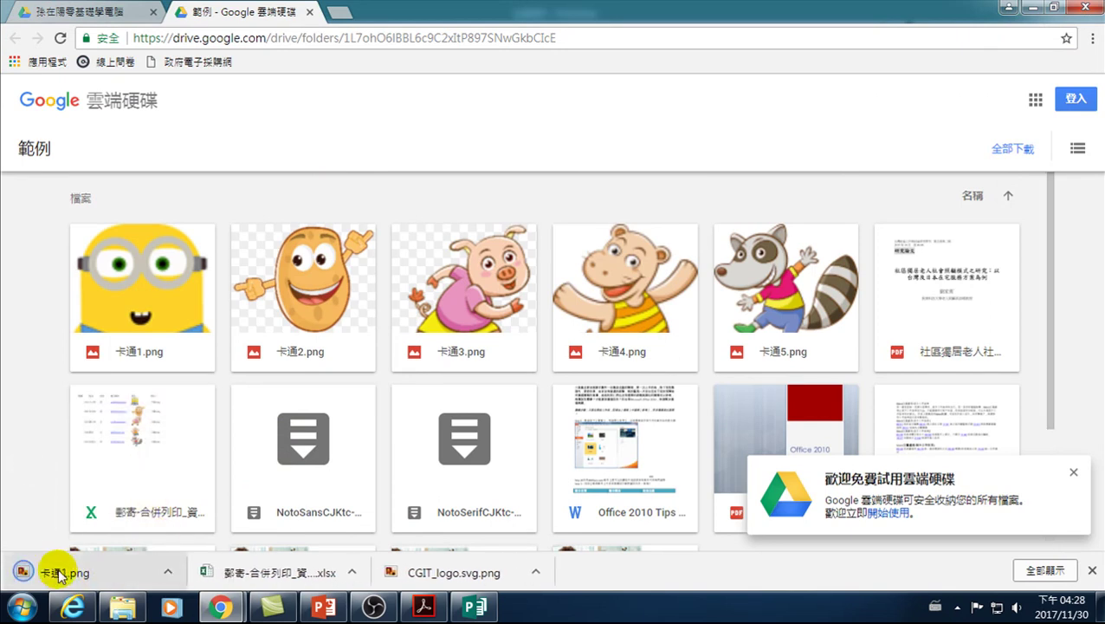
{"action": "left_click", "coordinate": [112, 611]}
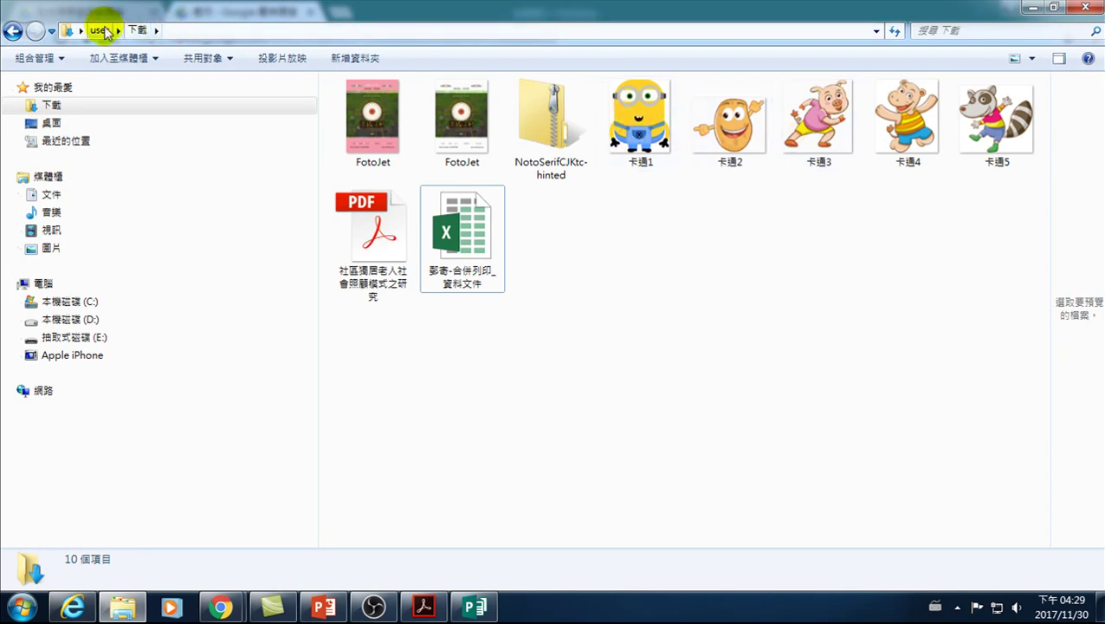
Select the five cartoon images 卡通1–卡通5 in Downloads to move them.
{"action": "left_click", "coordinate": [645, 130]}
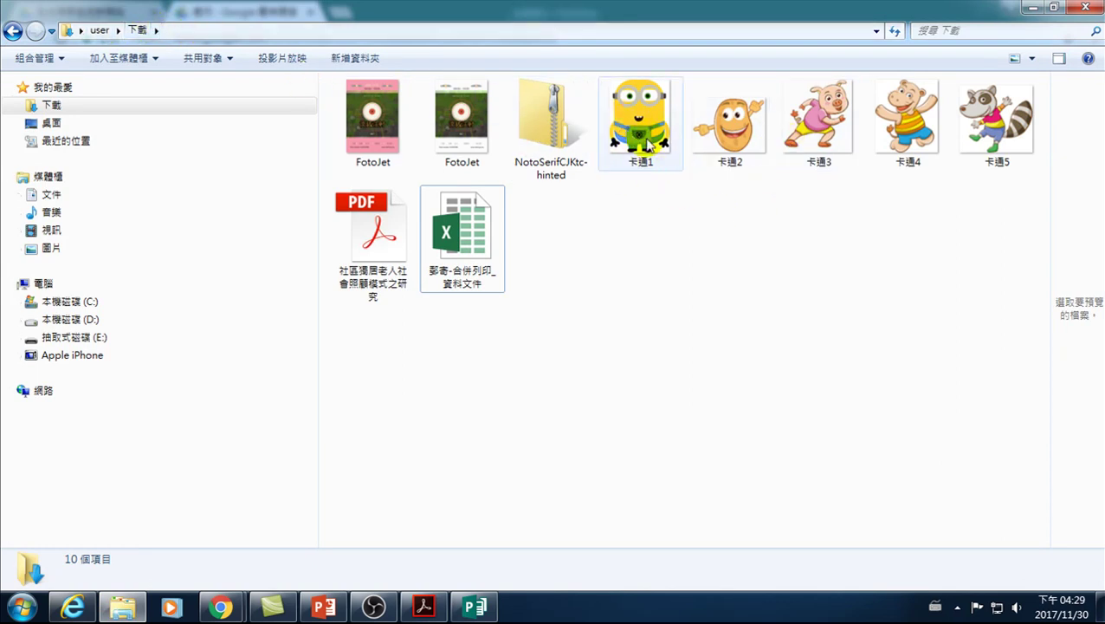
{"action": "left_click", "coordinate": [996, 130], "text": "shift"}
{"action": "mouse_move", "coordinate": [988, 143]}
{"action": "left_mouse_down"}
{"action": "mouse_move", "coordinate": [806, 135]}
{"action": "mouse_move", "coordinate": [847, 146]}
{"action": "left_mouse_up"}
Create and open a new 卡通 folder in D:\Publisher 20171124.
{"action": "left_click", "coordinate": [99, 320]}
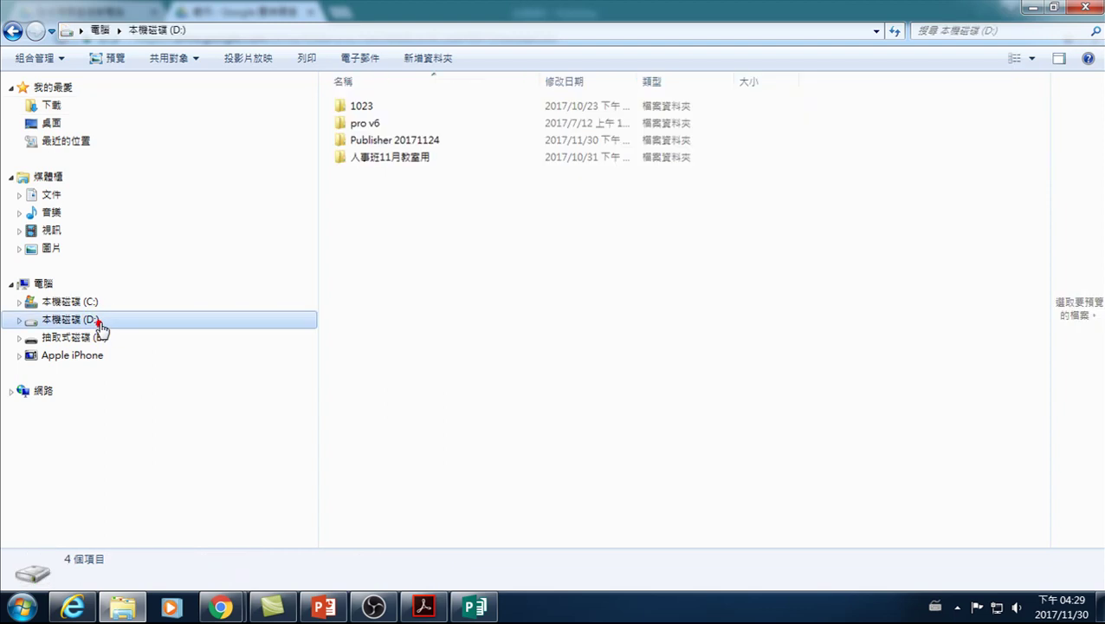
{"action": "double_click", "coordinate": [359, 141]}
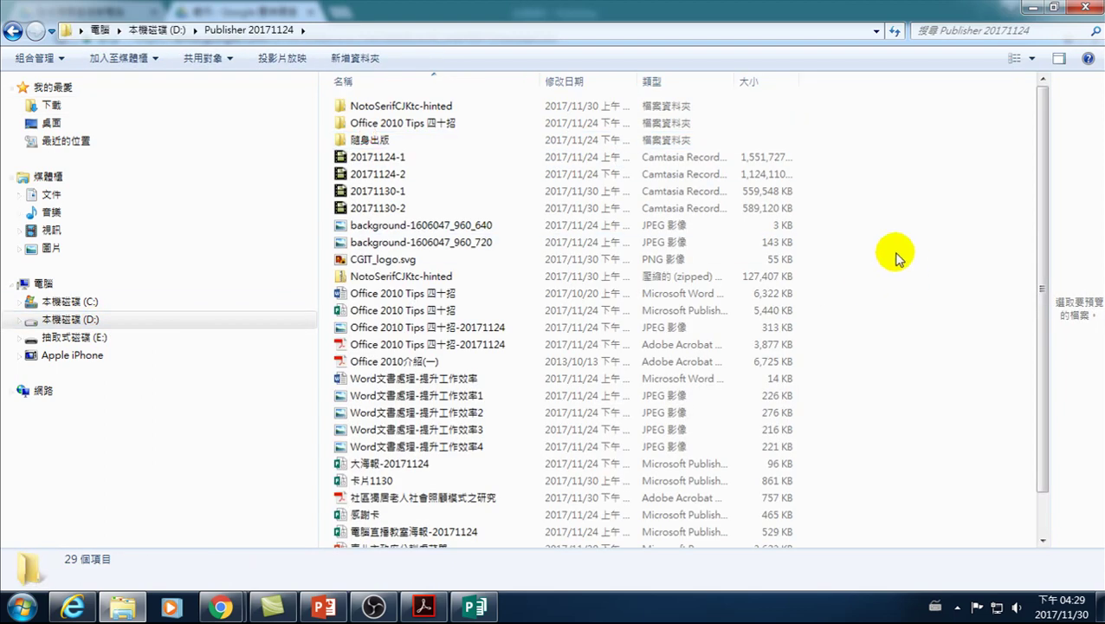
{"action": "right_click", "coordinate": [915, 221]}
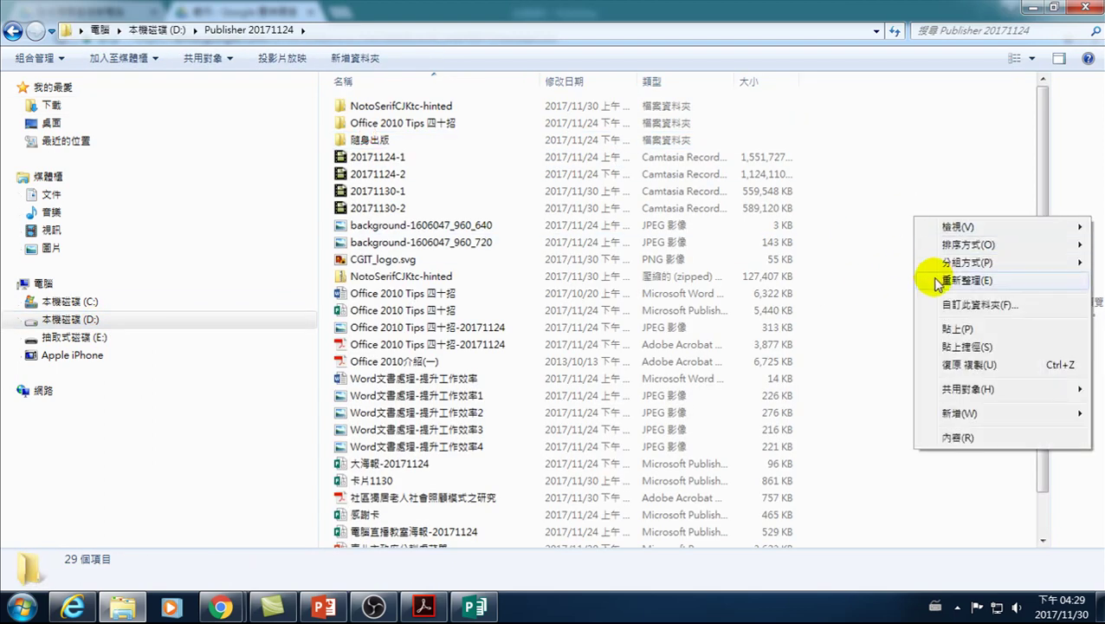
{"action": "right_click", "coordinate": [854, 146]}
{"action": "left_click", "coordinate": [896, 343]}
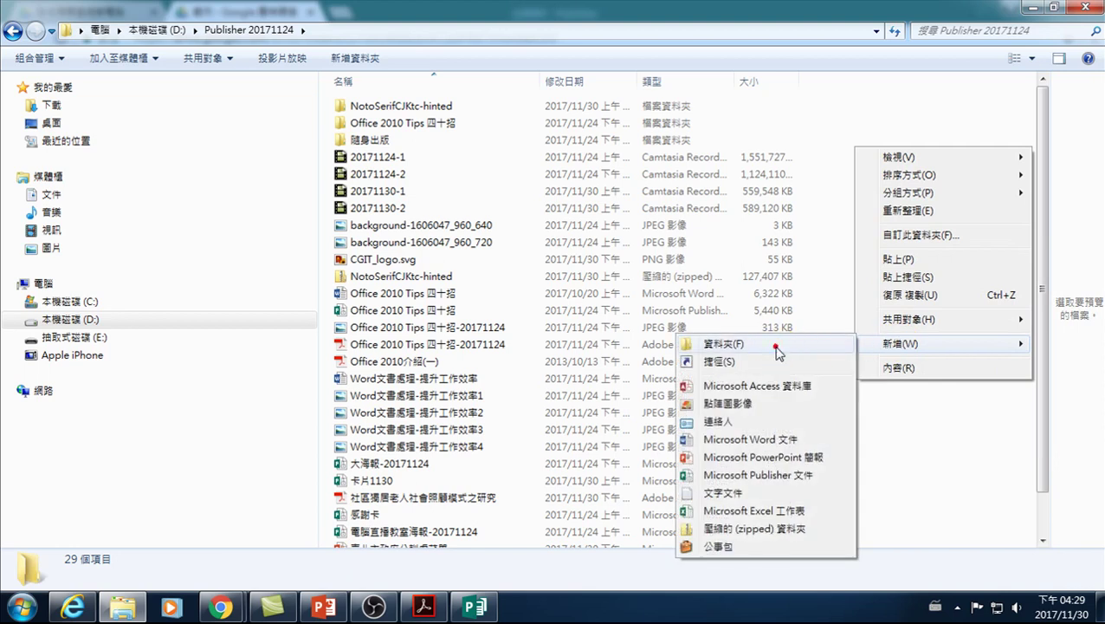
{"action": "left_click", "coordinate": [777, 346]}
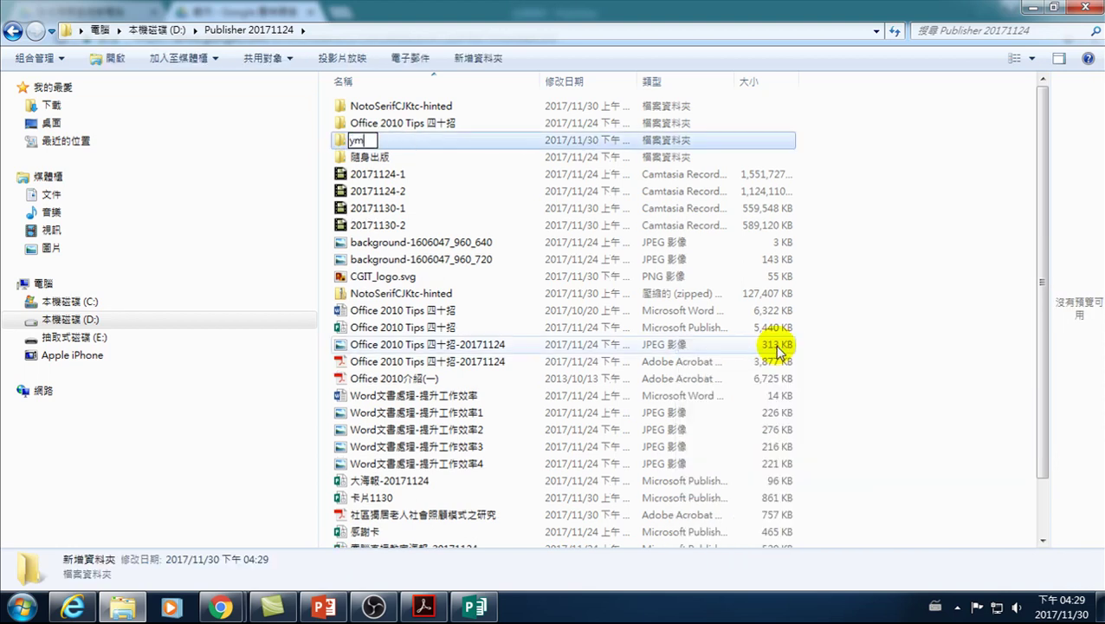
{"action": "type", "text": "卡通"}
{"action": "key", "text": "Return"}
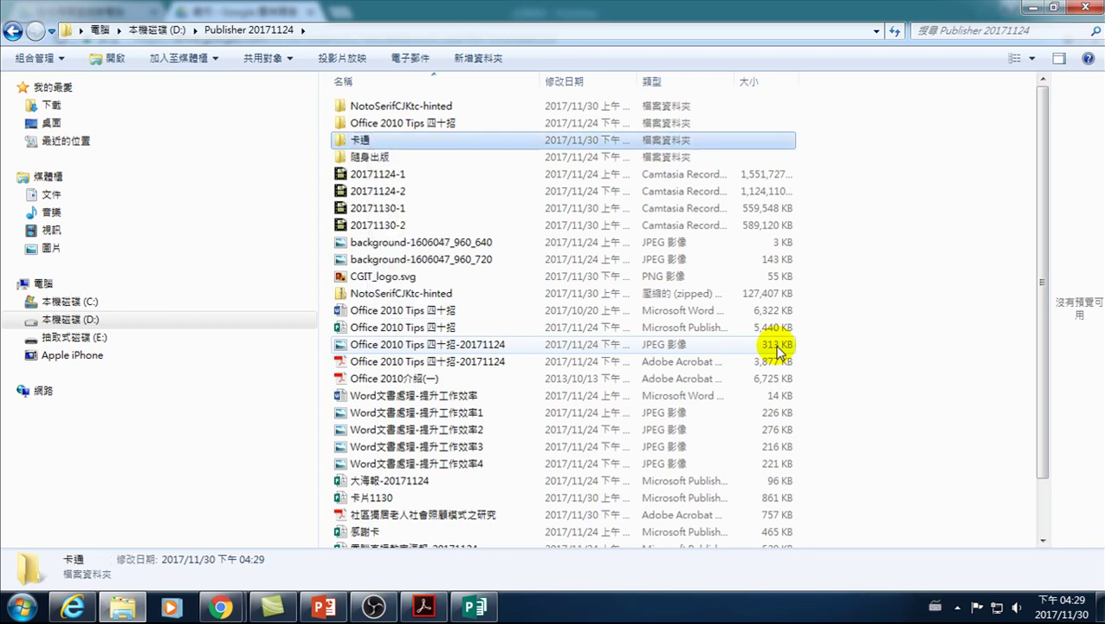
{"action": "key", "text": "Return"}
Paste the cartoon images into the 卡通 folder and return to Publisher.
{"action": "right_click", "coordinate": [429, 260]}
{"action": "left_click", "coordinate": [477, 370]}
{"action": "left_click", "coordinate": [463, 607]}
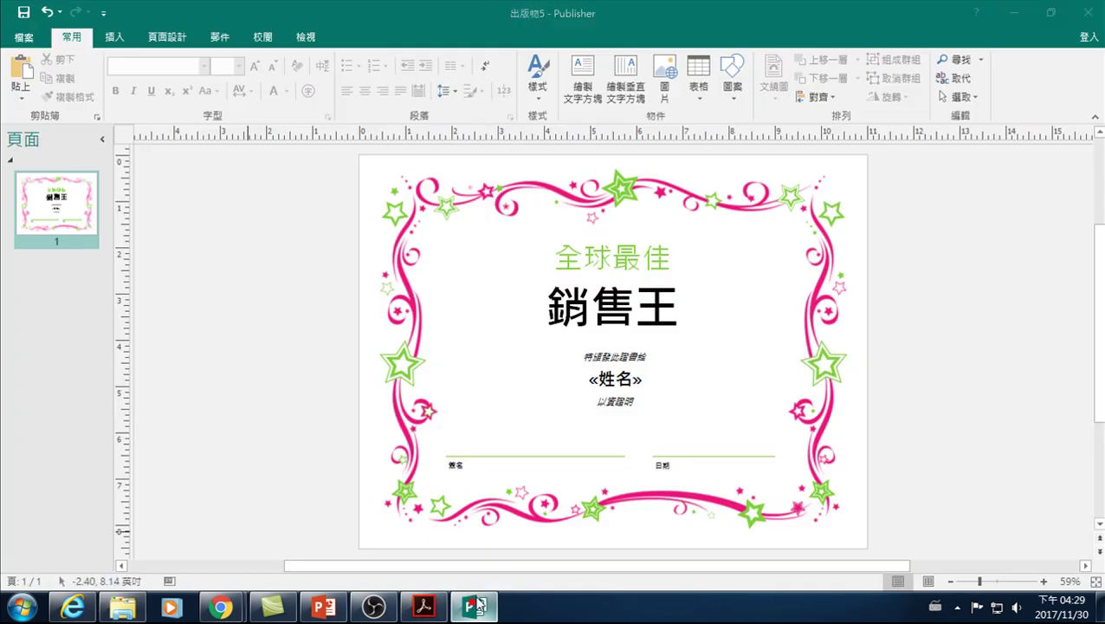
Insert a picture merge field and choose the 照片1 field.
{"action": "left_click", "coordinate": [219, 37]}
{"action": "left_click", "coordinate": [378, 92]}
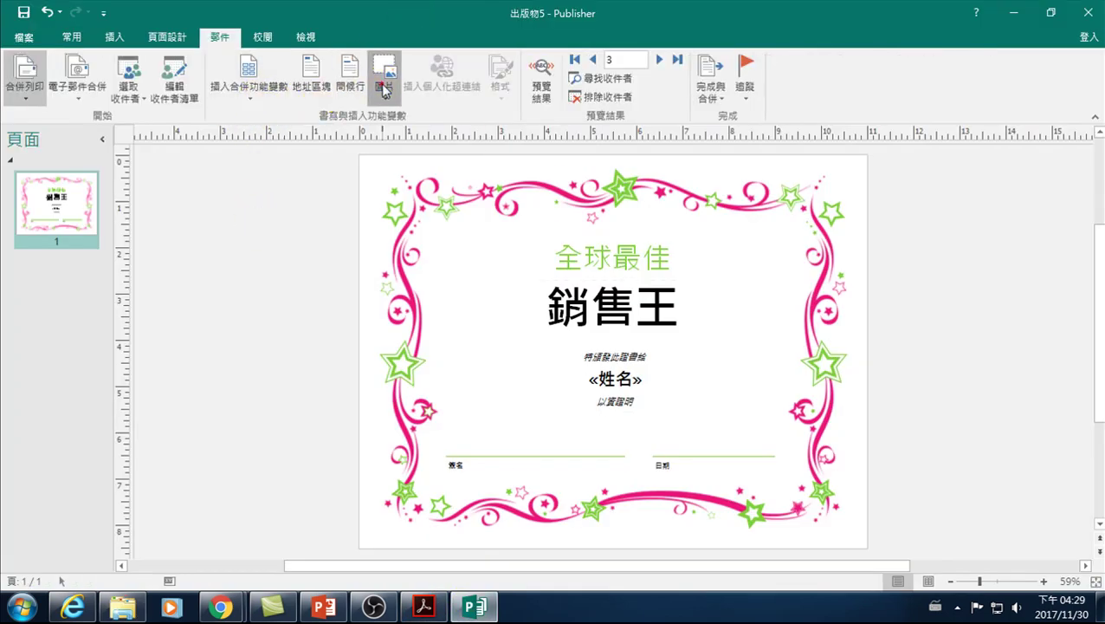
{"action": "left_click", "coordinate": [407, 139]}
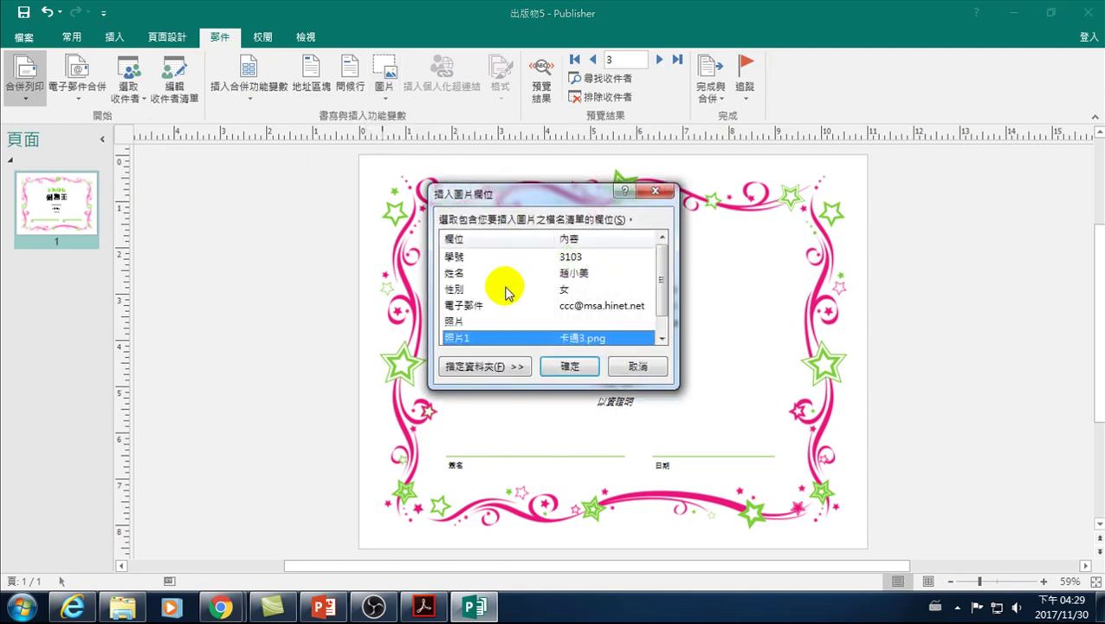
{"action": "left_click", "coordinate": [457, 322]}
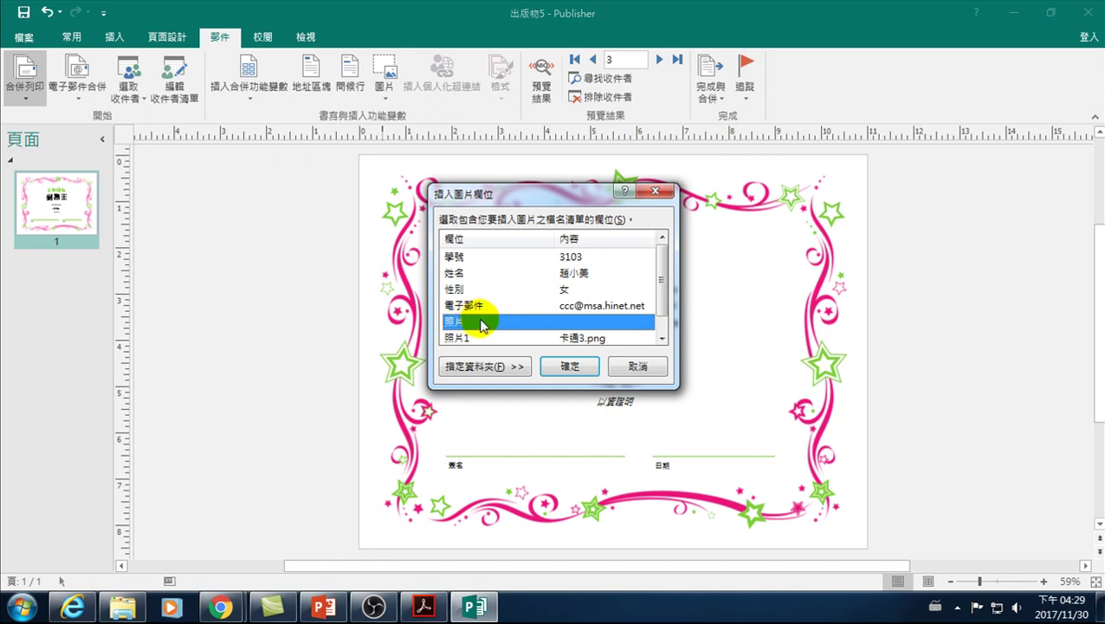
{"action": "left_click", "coordinate": [455, 339]}
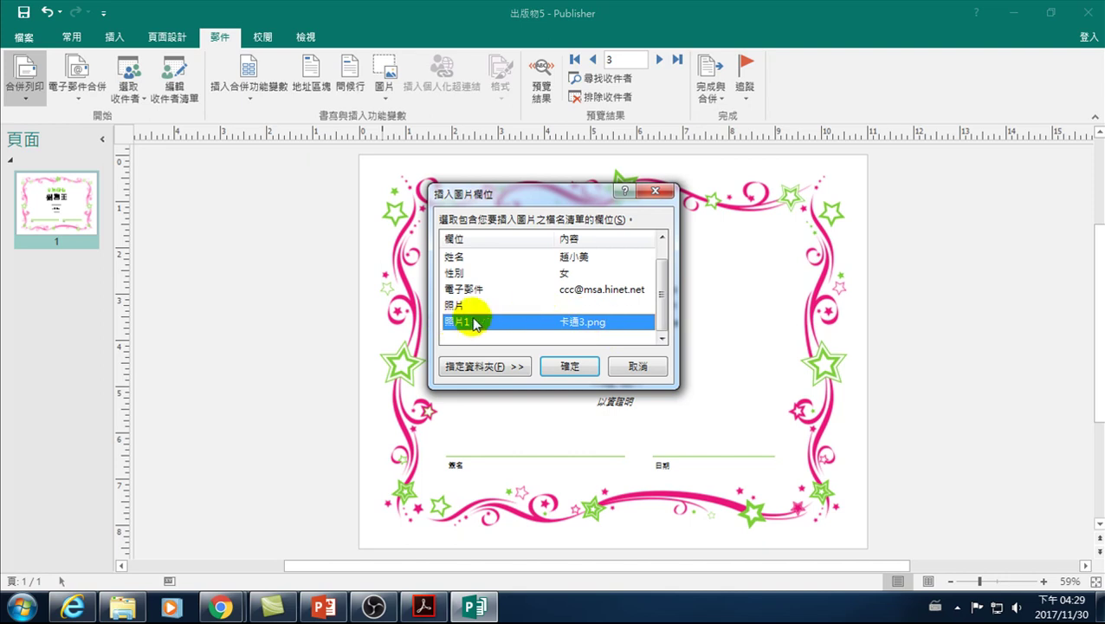
Add D:\Publisher 20171124\卡通 as the picture search folder and close the settings.
{"action": "left_click", "coordinate": [482, 367]}
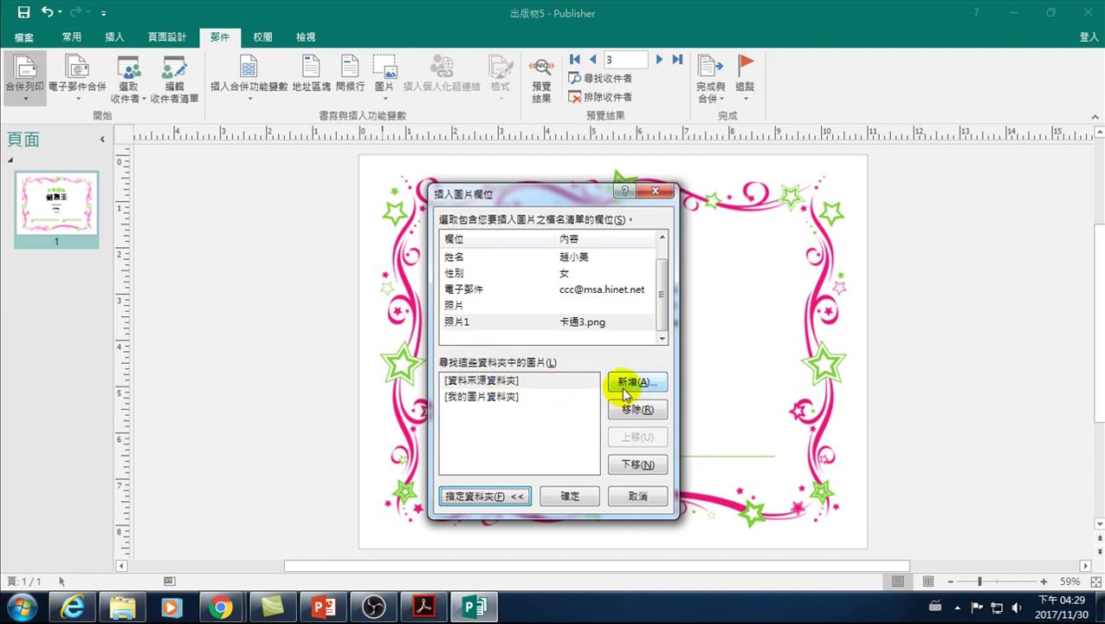
{"action": "left_click", "coordinate": [629, 386]}
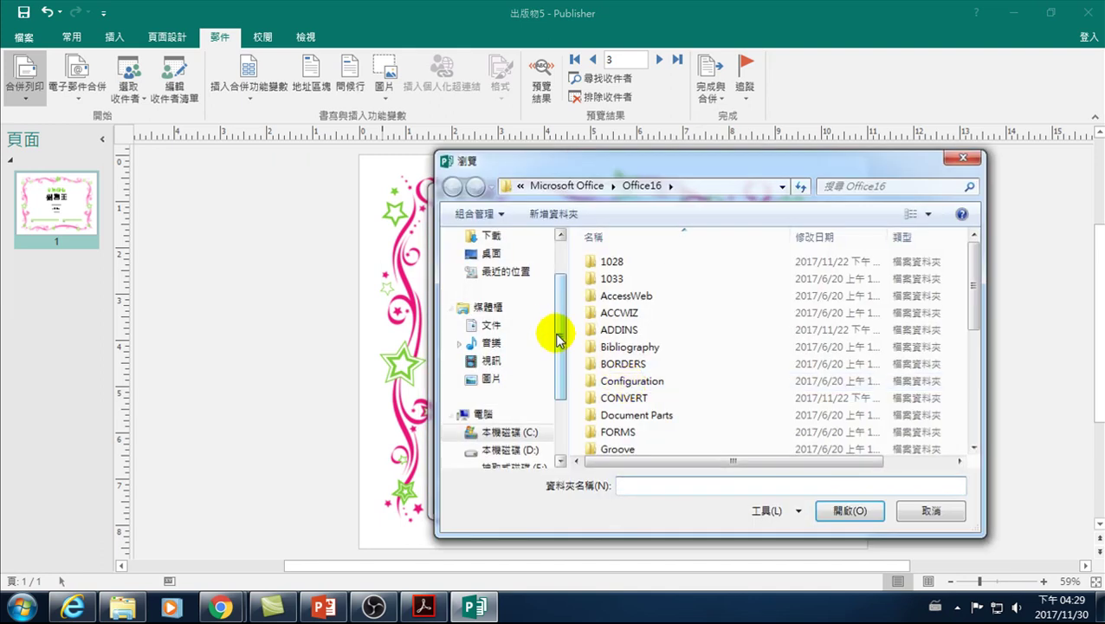
{"action": "scroll", "coordinate": [562, 291], "scroll_direction": "down", "scroll_amount": 2}
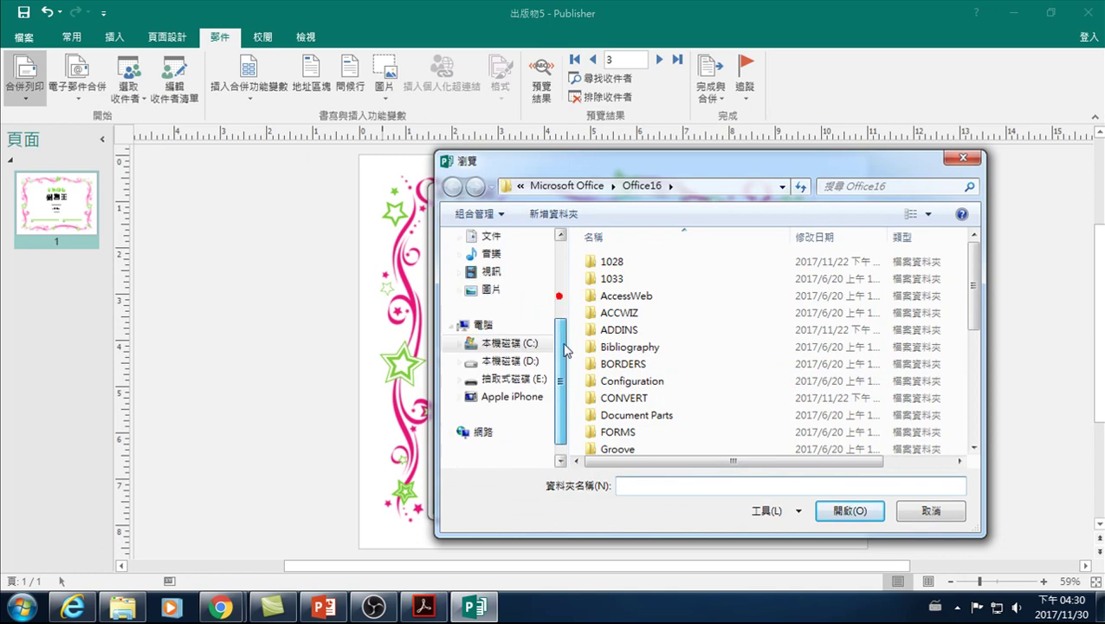
{"action": "left_click", "coordinate": [511, 360]}
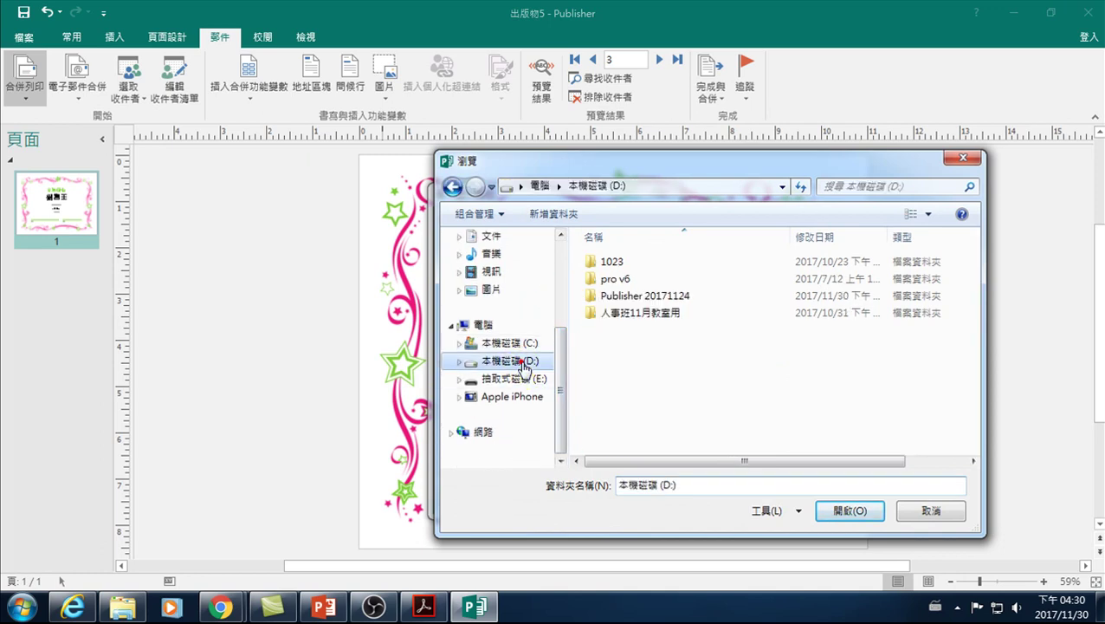
{"action": "double_click", "coordinate": [623, 294]}
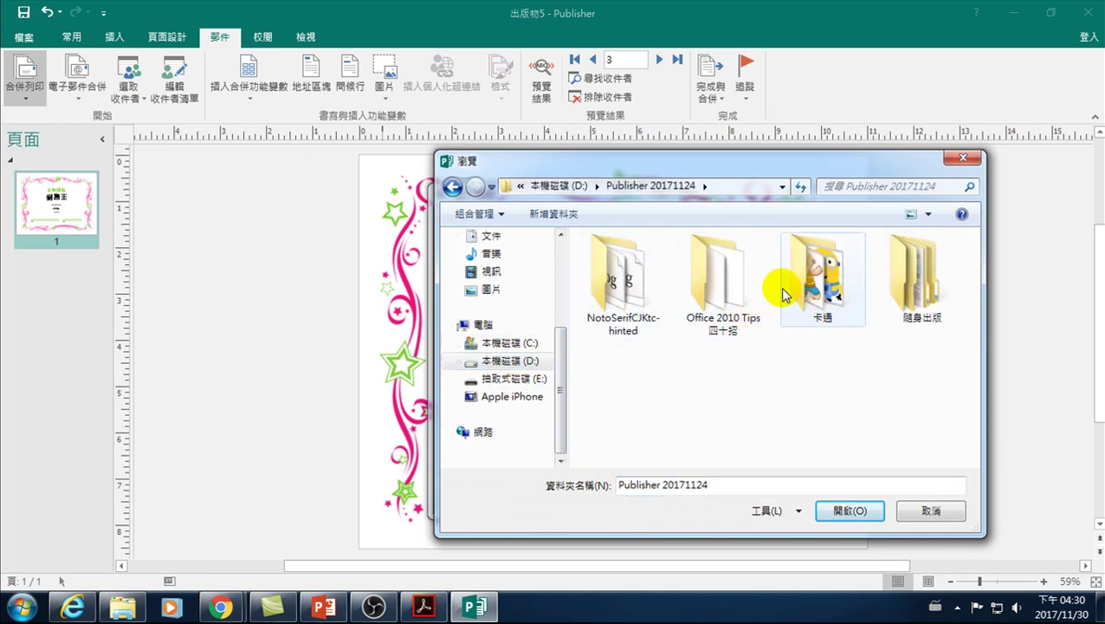
{"action": "left_click", "coordinate": [814, 267]}
{"action": "left_click", "coordinate": [848, 510]}
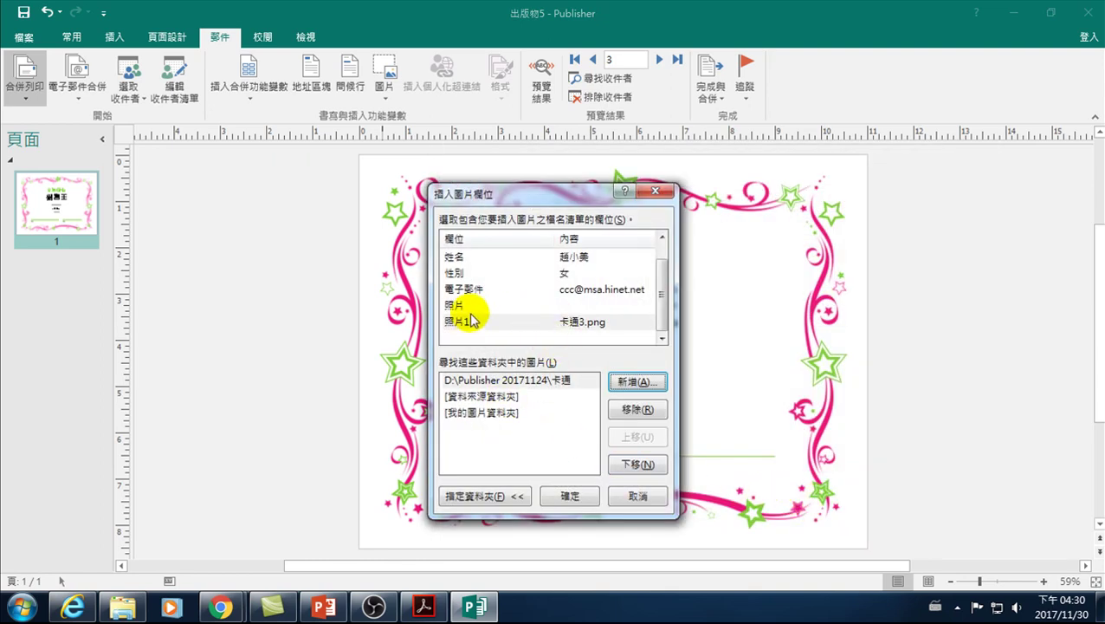
{"action": "left_click", "coordinate": [459, 323]}
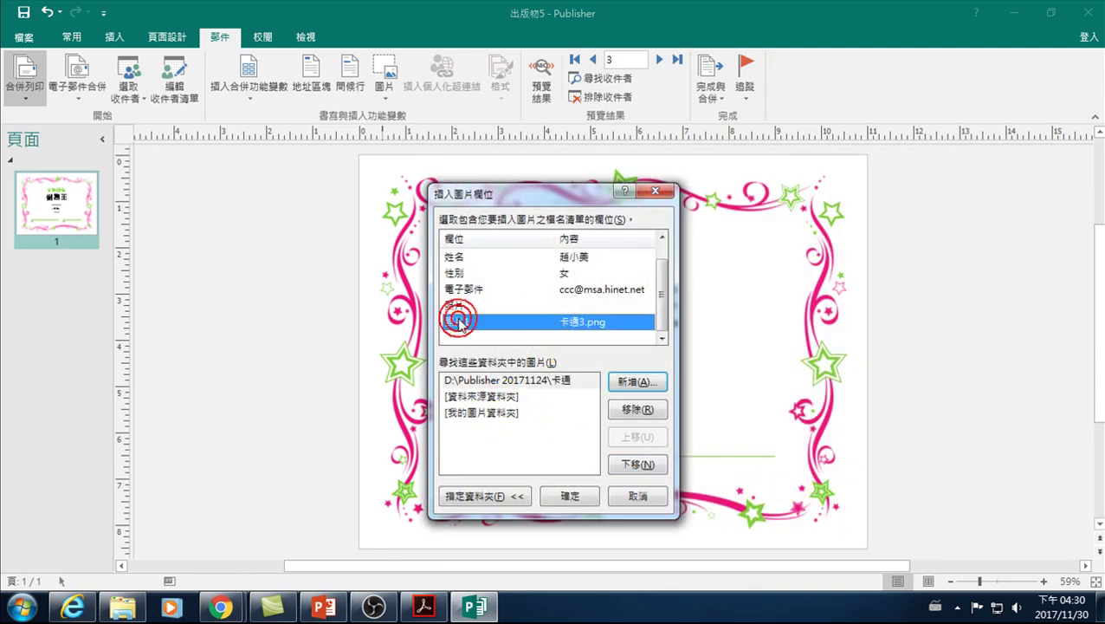
{"action": "left_click", "coordinate": [472, 381]}
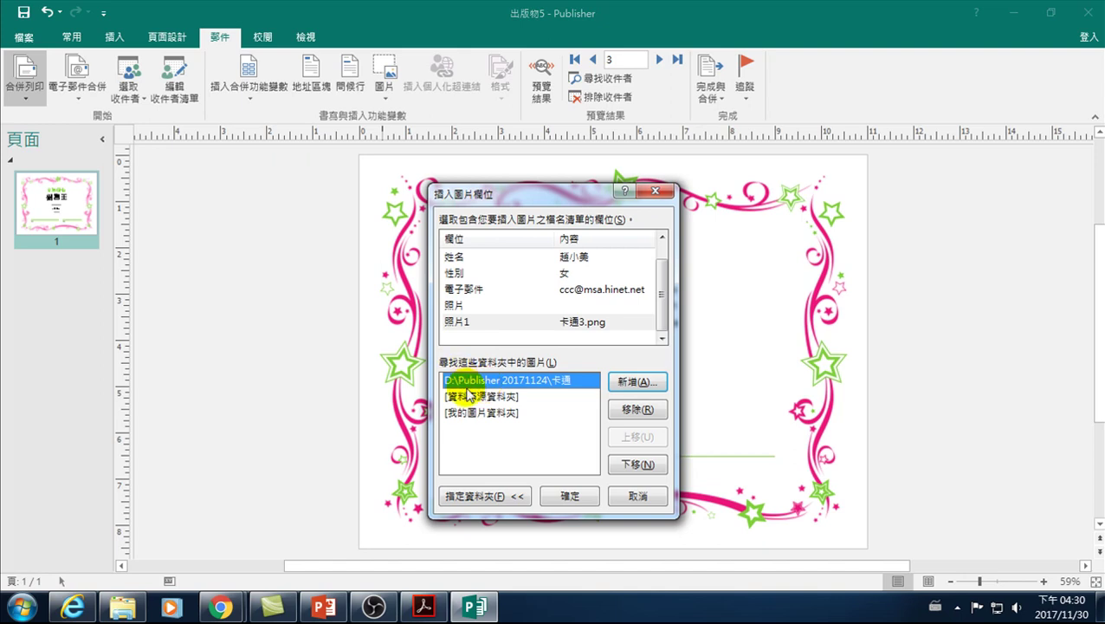
{"action": "left_click", "coordinate": [569, 497]}
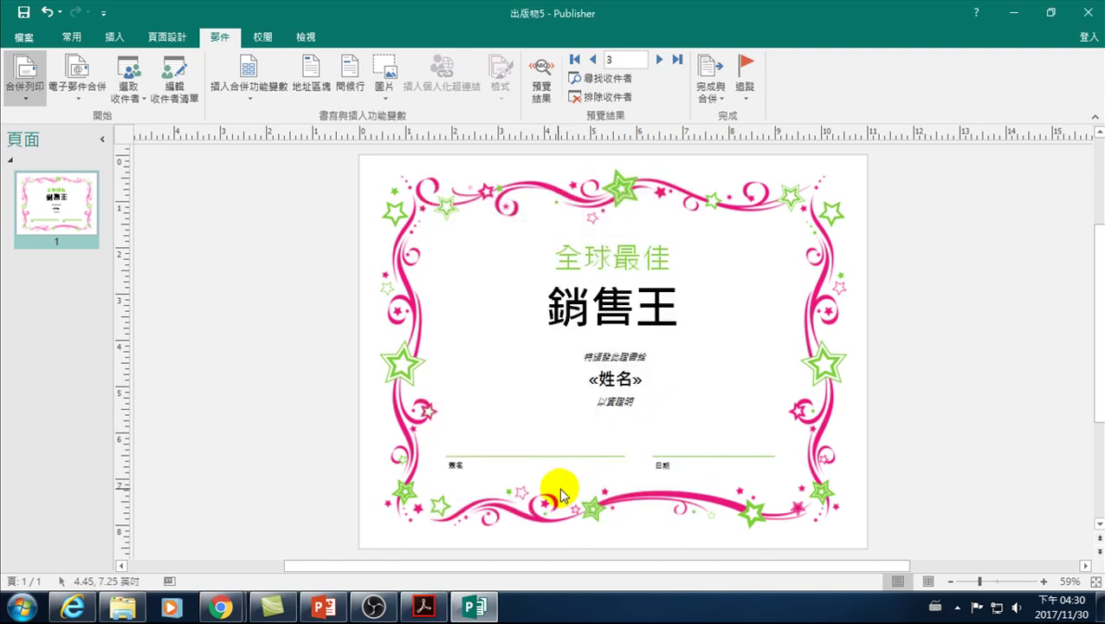
Insert an empty picture placeholder and move it to the page's upper left.
{"action": "left_click", "coordinate": [574, 367]}
{"action": "scroll", "coordinate": [567, 381], "scroll_direction": "down", "scroll_amount": 1}
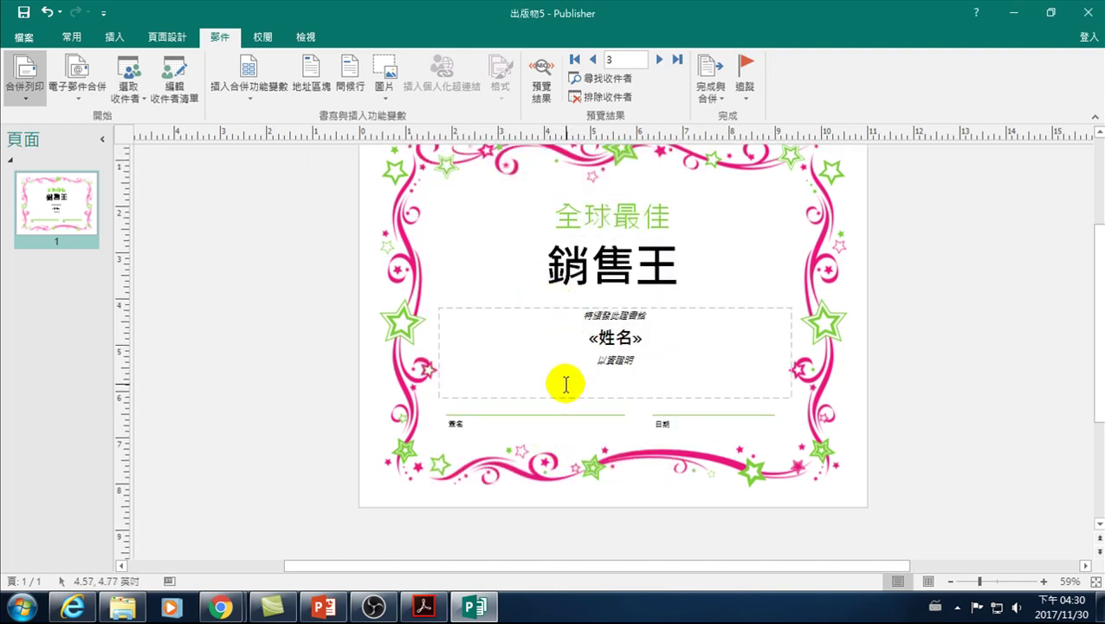
{"action": "scroll", "coordinate": [575, 398], "scroll_direction": "up", "scroll_amount": 1}
{"action": "left_click", "coordinate": [428, 270]}
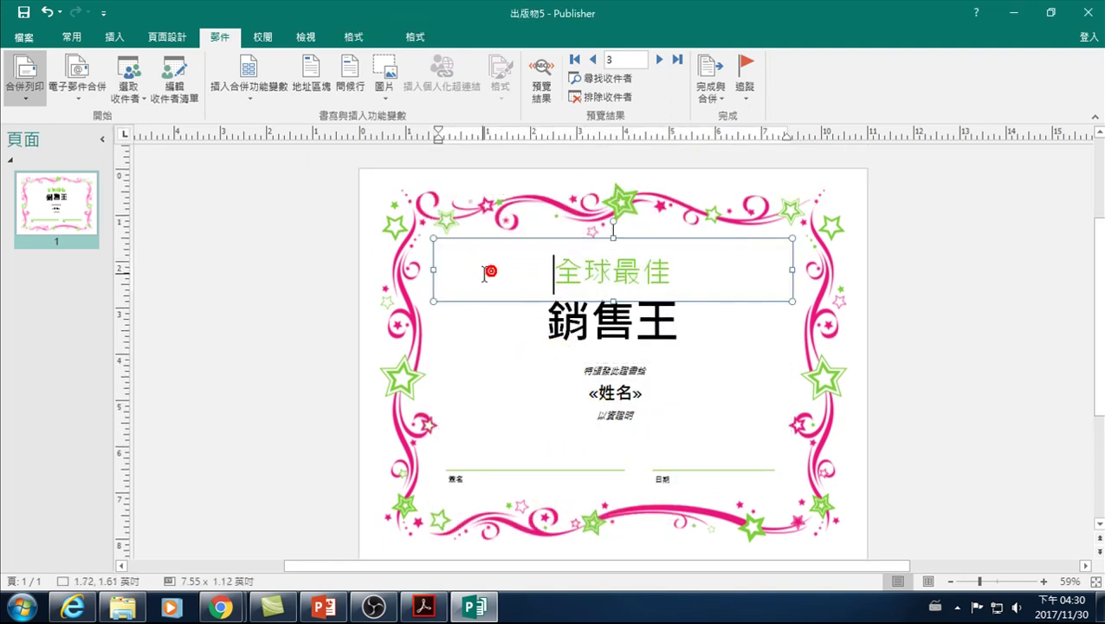
{"action": "left_click", "coordinate": [320, 304]}
{"action": "left_click", "coordinate": [330, 333]}
{"action": "left_click", "coordinate": [383, 97]}
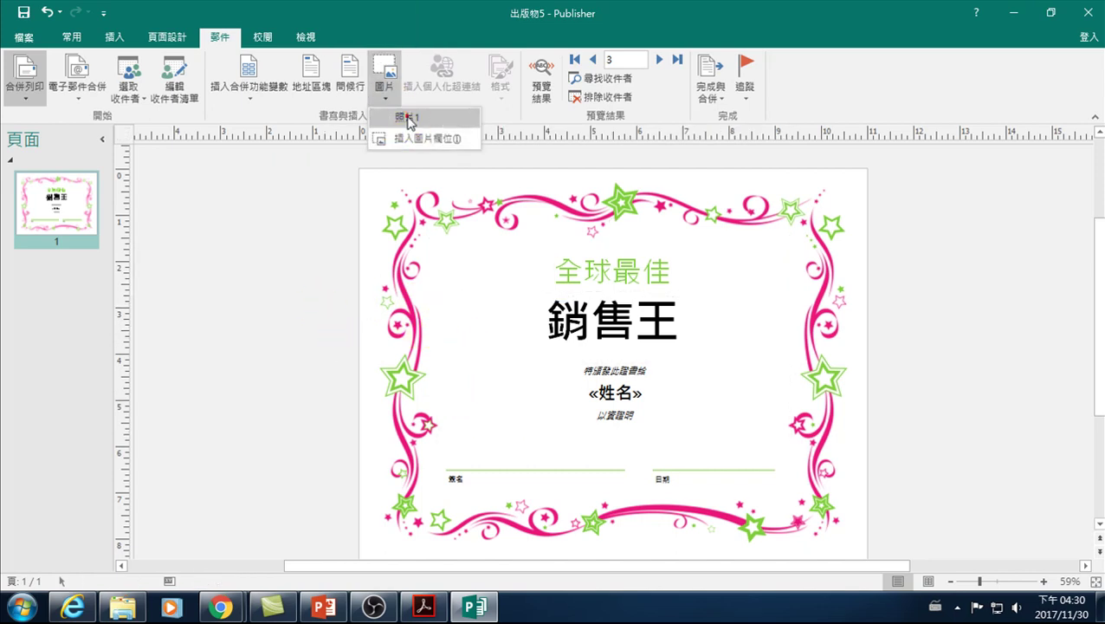
{"action": "left_click", "coordinate": [424, 140]}
{"action": "left_click_drag", "start_coordinate": [583, 356], "coordinate": [464, 282]}
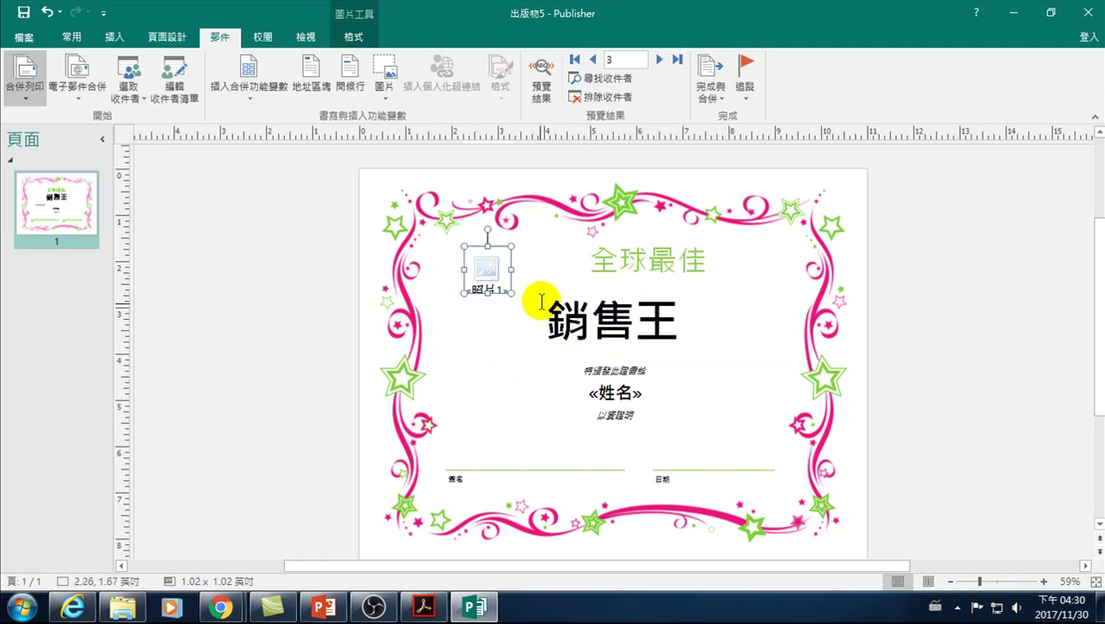
Add a 照片1 picture field from the 卡通 folder and merge all records to a new publication.
{"action": "left_click", "coordinate": [387, 98]}
{"action": "left_click", "coordinate": [398, 141]}
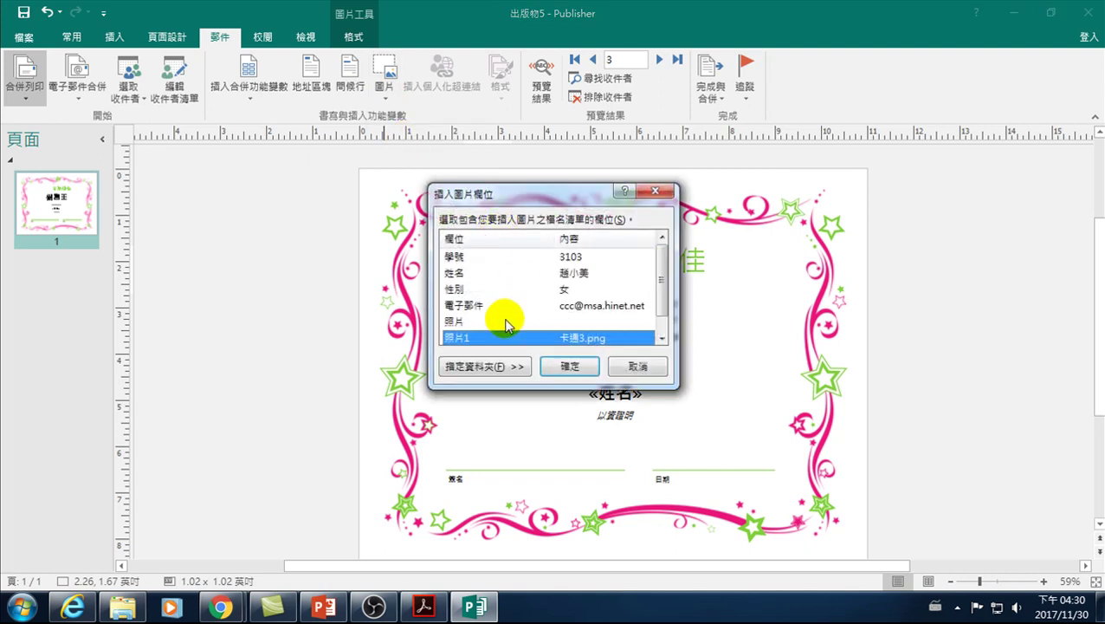
{"action": "left_click", "coordinate": [483, 364]}
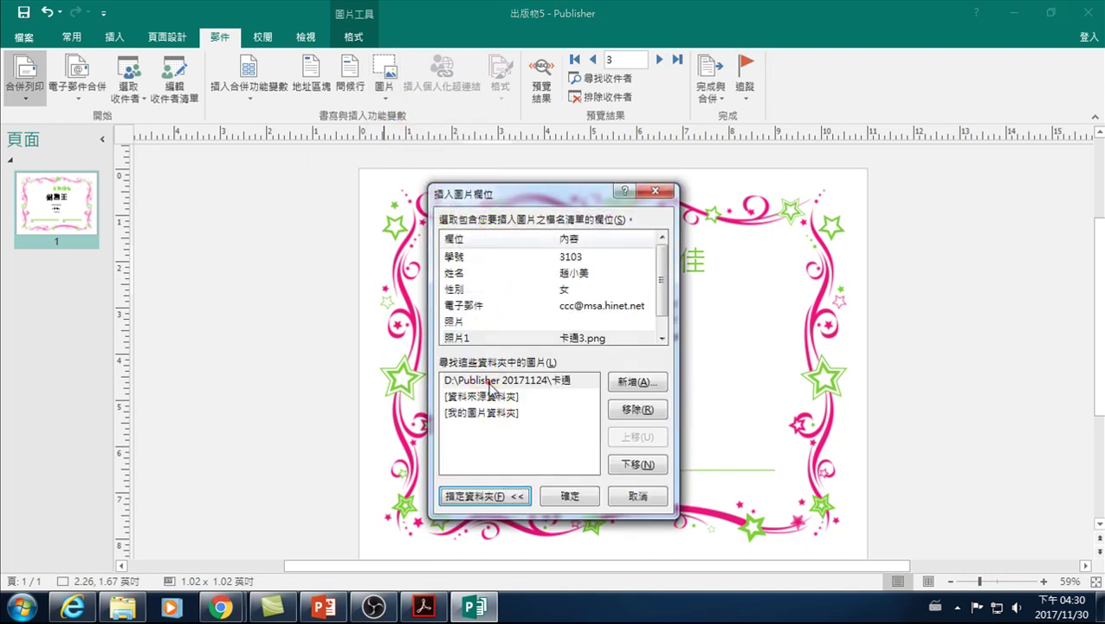
{"action": "left_click", "coordinate": [488, 382]}
{"action": "left_click", "coordinate": [569, 496]}
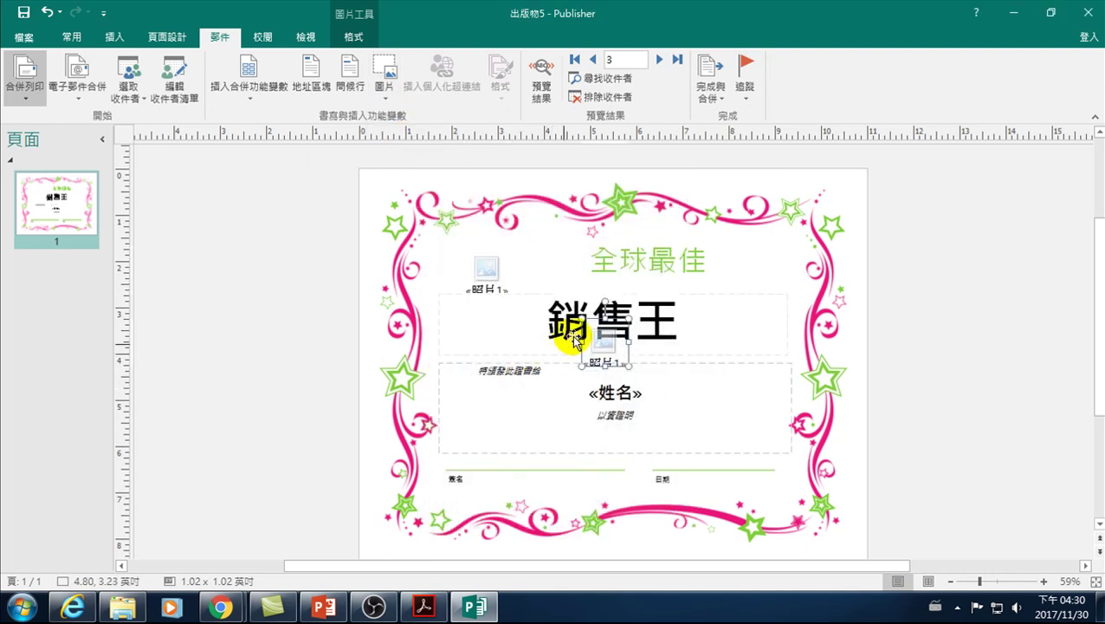
{"action": "left_click", "coordinate": [700, 85]}
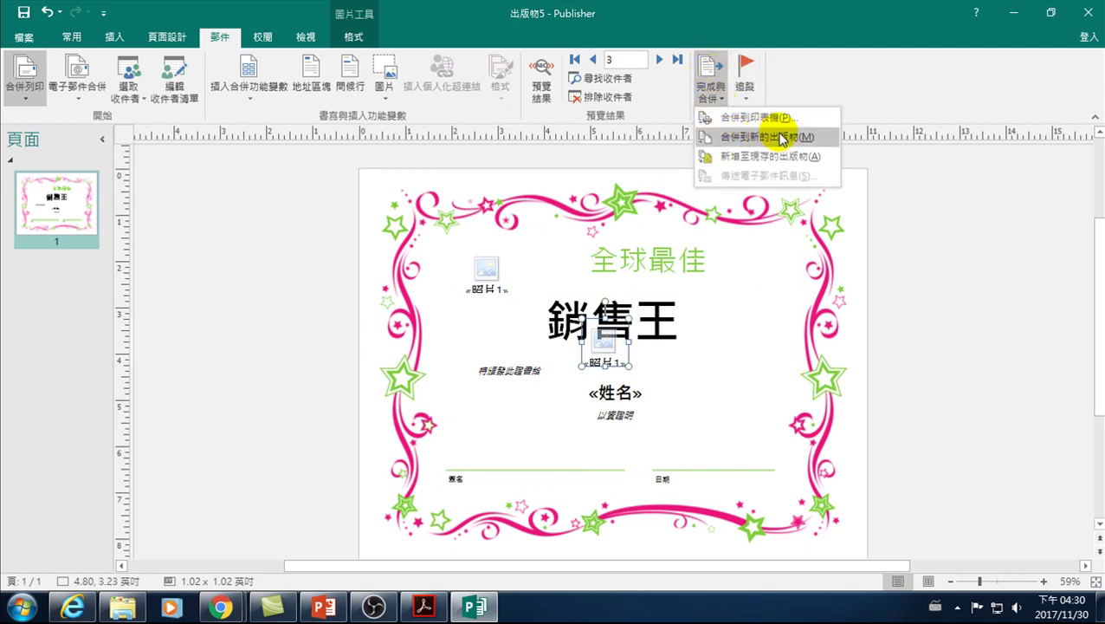
{"action": "left_click", "coordinate": [740, 137]}
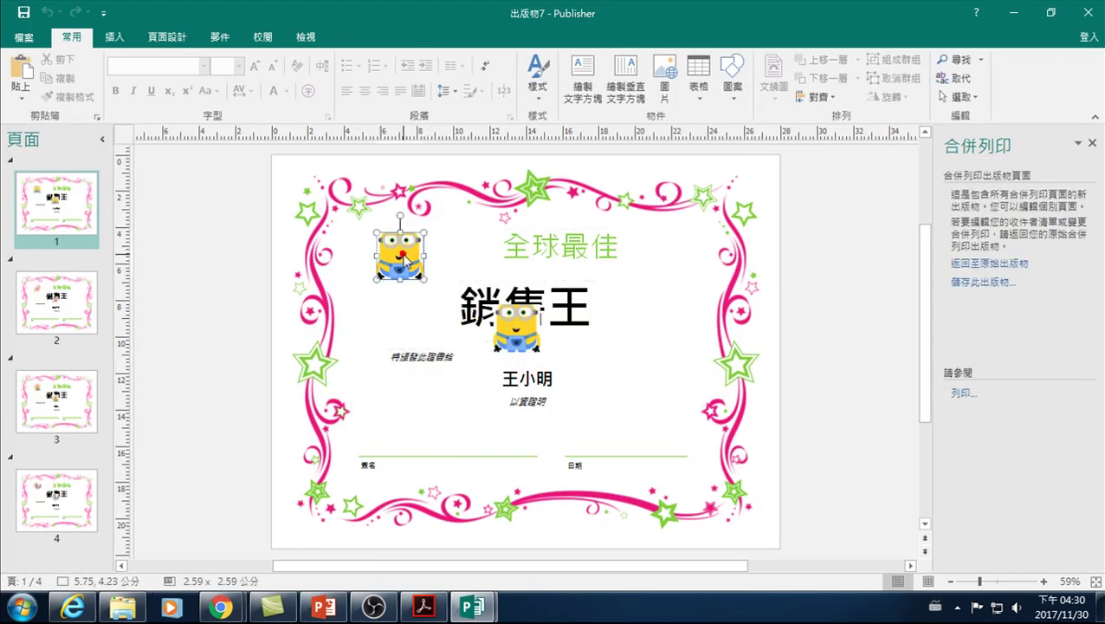
Check pages 2–4 of the merged certificates, return to page 1, and close 出版物7 without saving.
{"action": "left_click", "coordinate": [62, 299]}
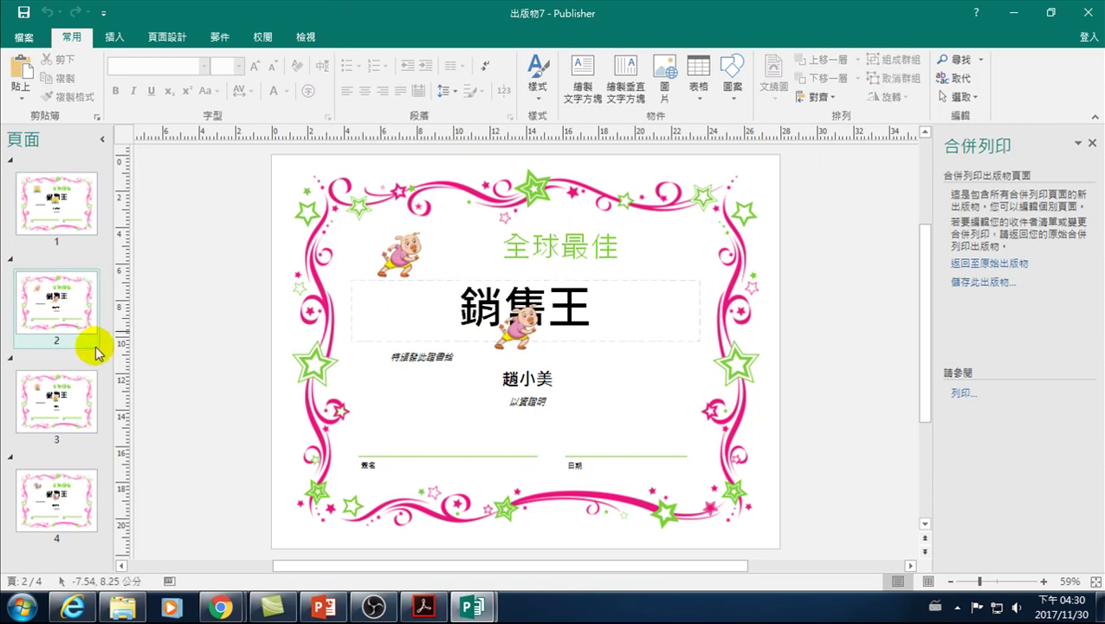
{"action": "left_click", "coordinate": [60, 397]}
{"action": "left_click", "coordinate": [55, 497]}
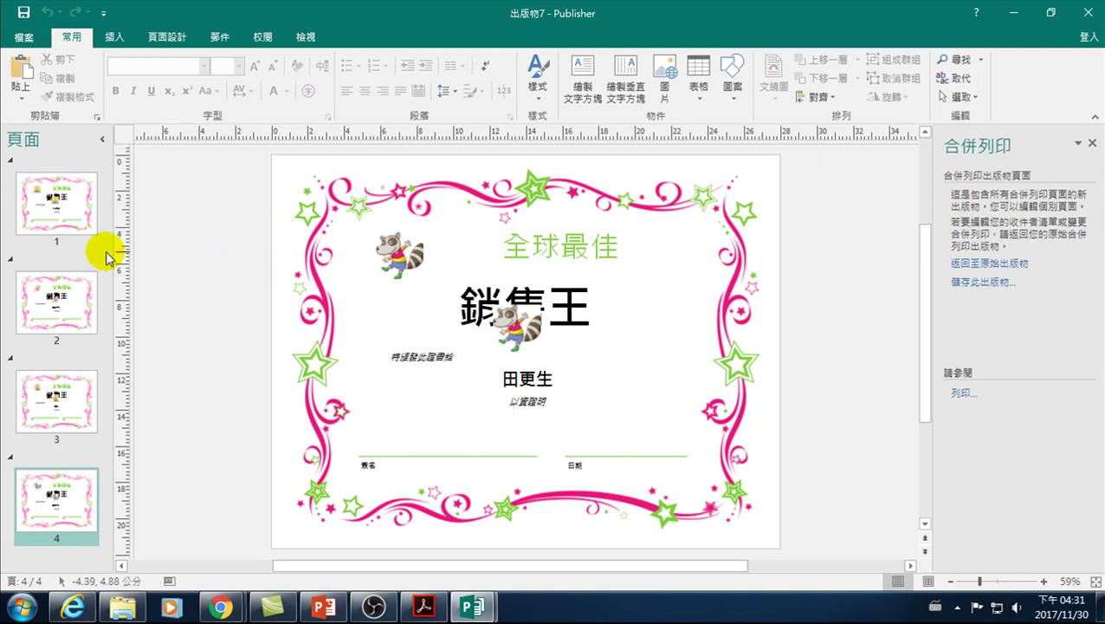
{"action": "left_click", "coordinate": [49, 214]}
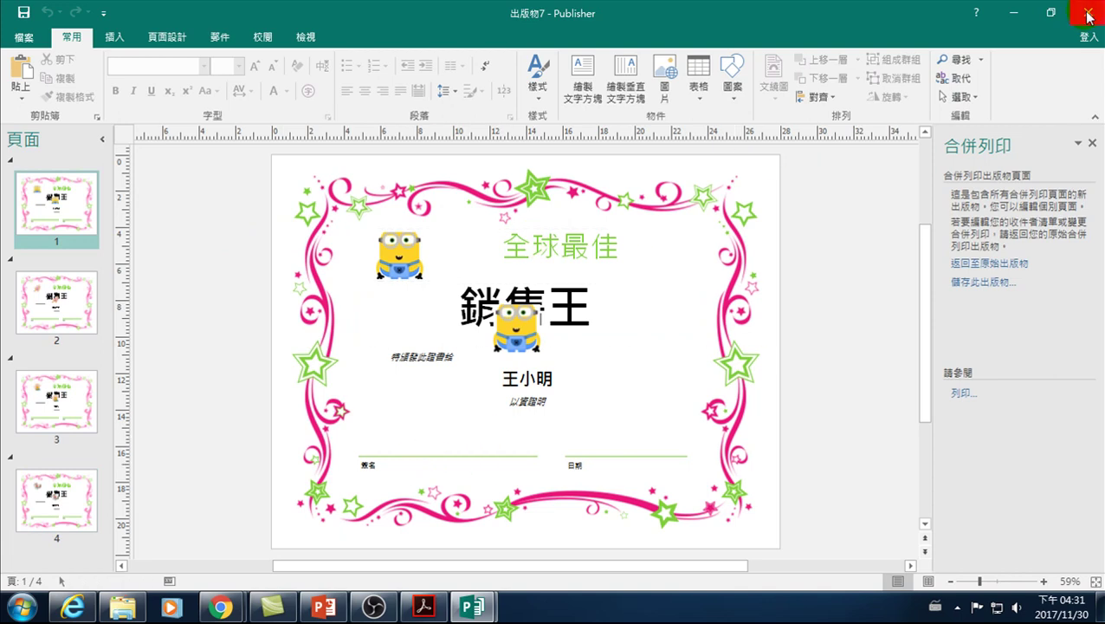
{"action": "left_click", "coordinate": [563, 318]}
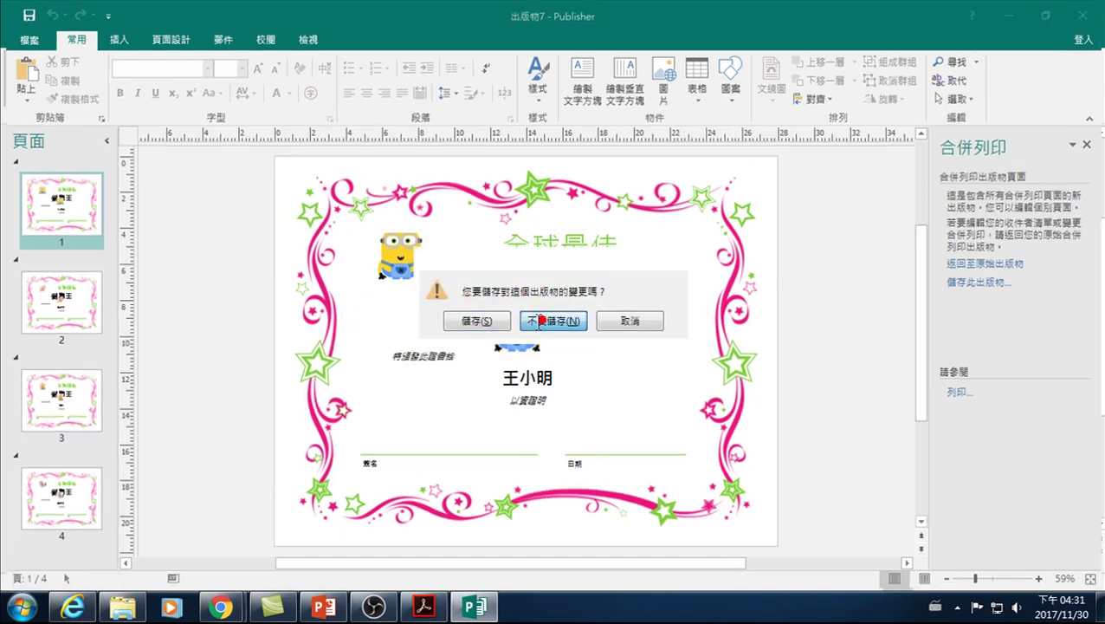
Delete the old picture placeholder under 銷售王 and insert a 照片1 picture field.
{"action": "left_click", "coordinate": [606, 351]}
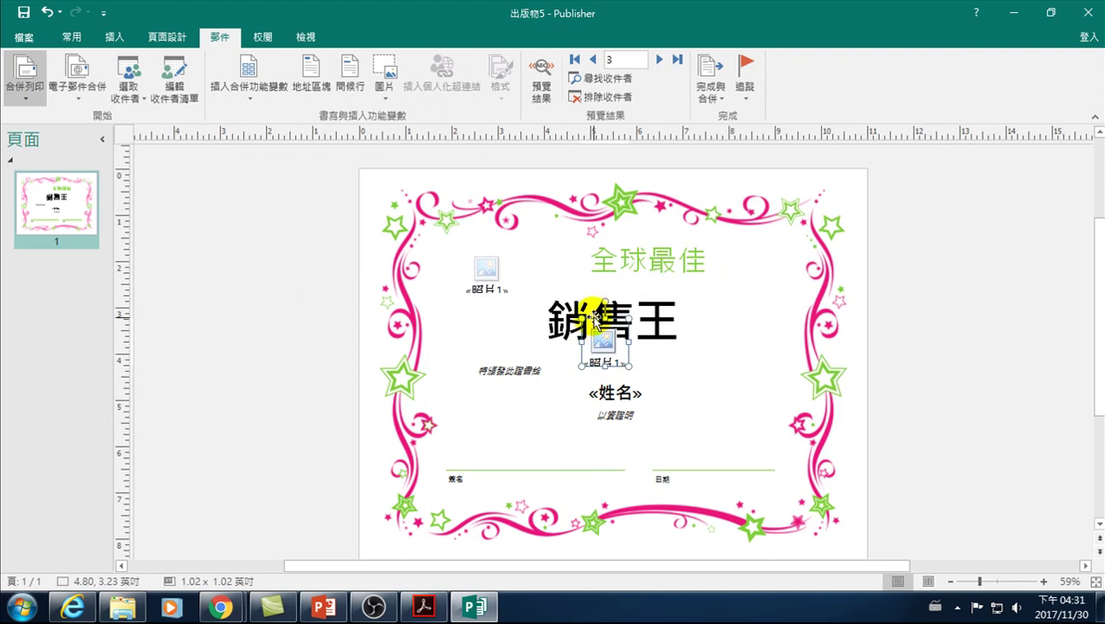
{"action": "key", "text": "Delete"}
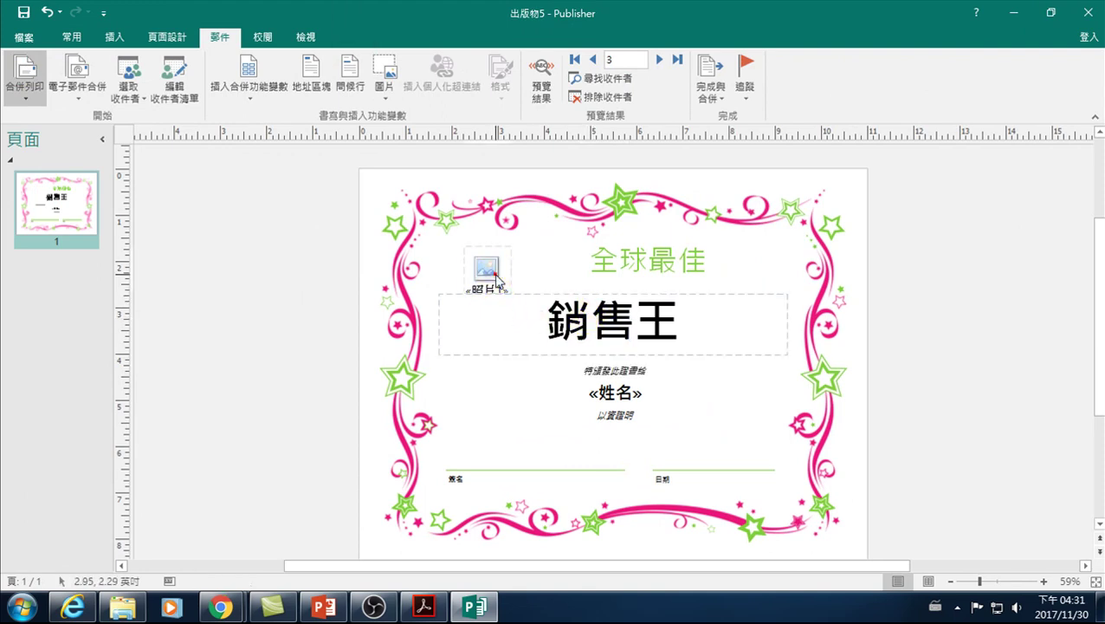
{"action": "left_click", "coordinate": [483, 268]}
{"action": "left_click", "coordinate": [570, 365]}
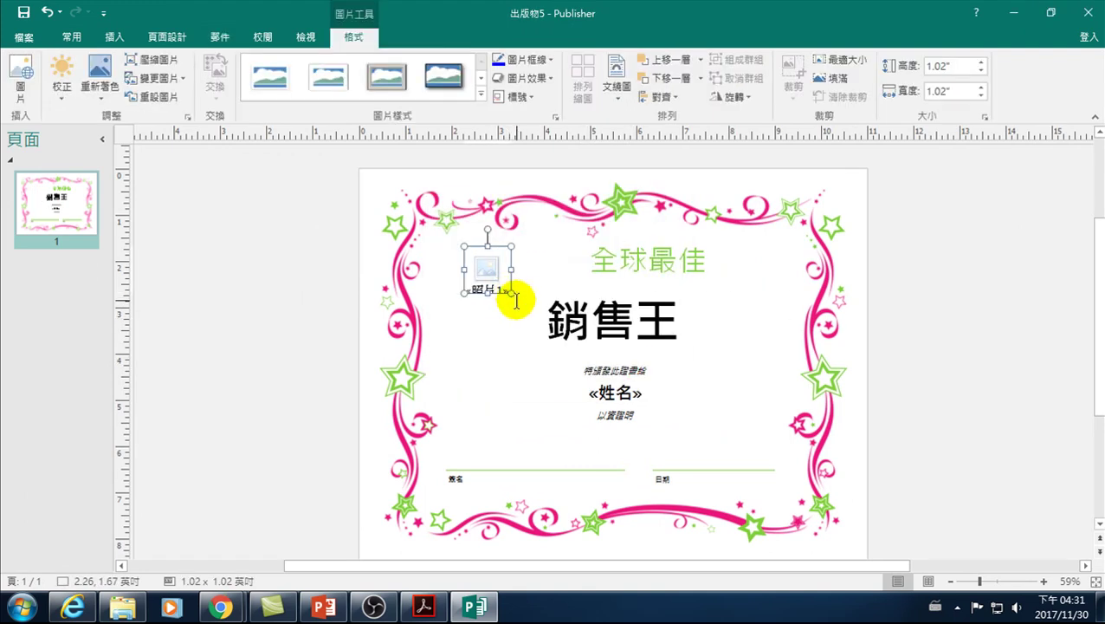
Resize the 照片1 field to 1.71 inches and place it lower left beside «姓名».
{"action": "left_click_drag", "start_coordinate": [533, 296], "coordinate": [543, 312]}
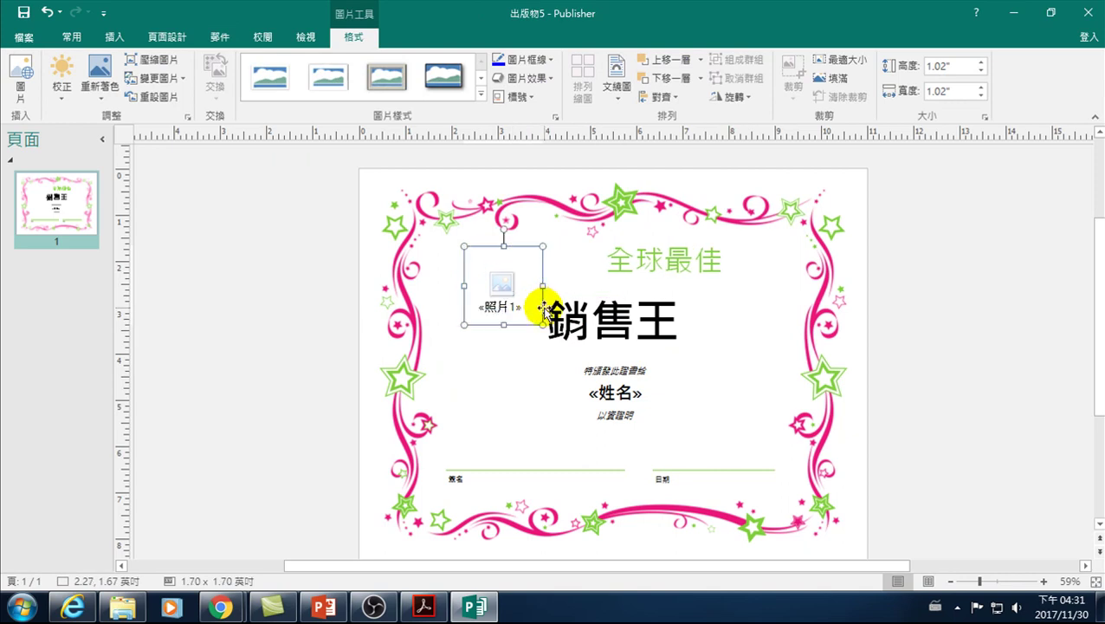
{"action": "mouse_move", "coordinate": [542, 270]}
{"action": "left_mouse_down"}
{"action": "mouse_move", "coordinate": [586, 407]}
{"action": "mouse_move", "coordinate": [532, 395]}
{"action": "left_mouse_up"}
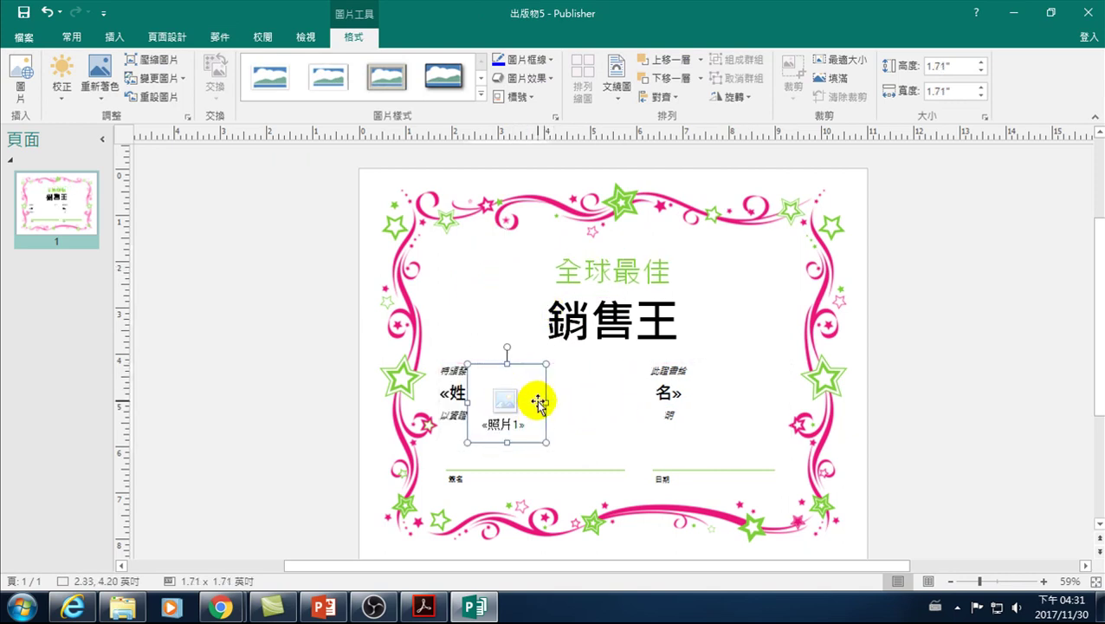
{"action": "key", "text": "ctrl+z"}
{"action": "left_click_drag", "start_coordinate": [543, 271], "coordinate": [502, 387]}
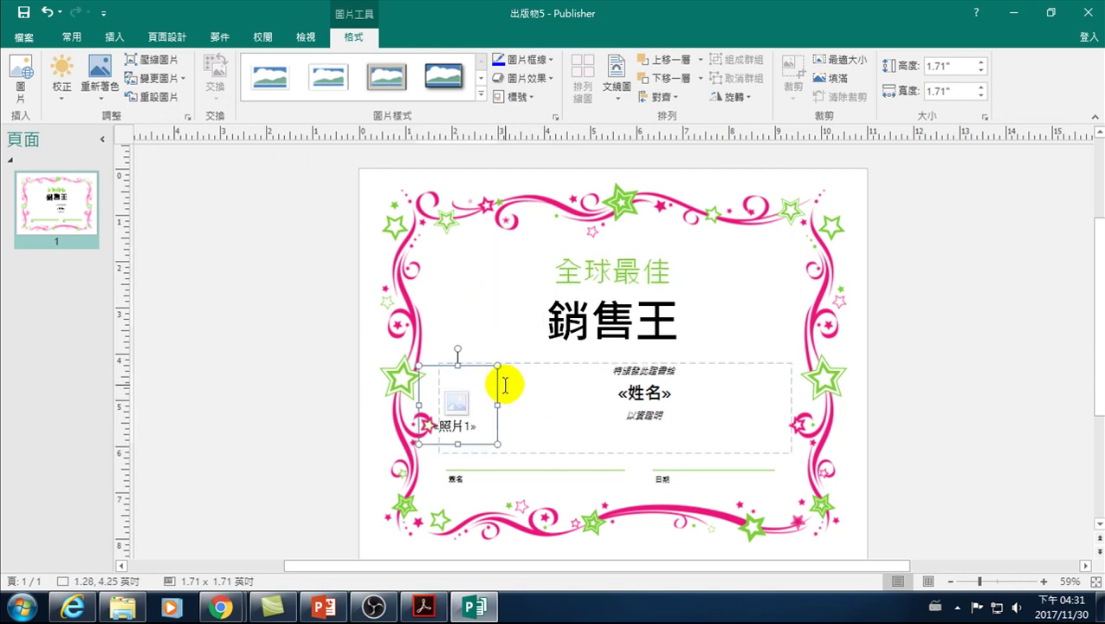
{"action": "key", "text": "Right"}
{"action": "key", "text": "Right"}
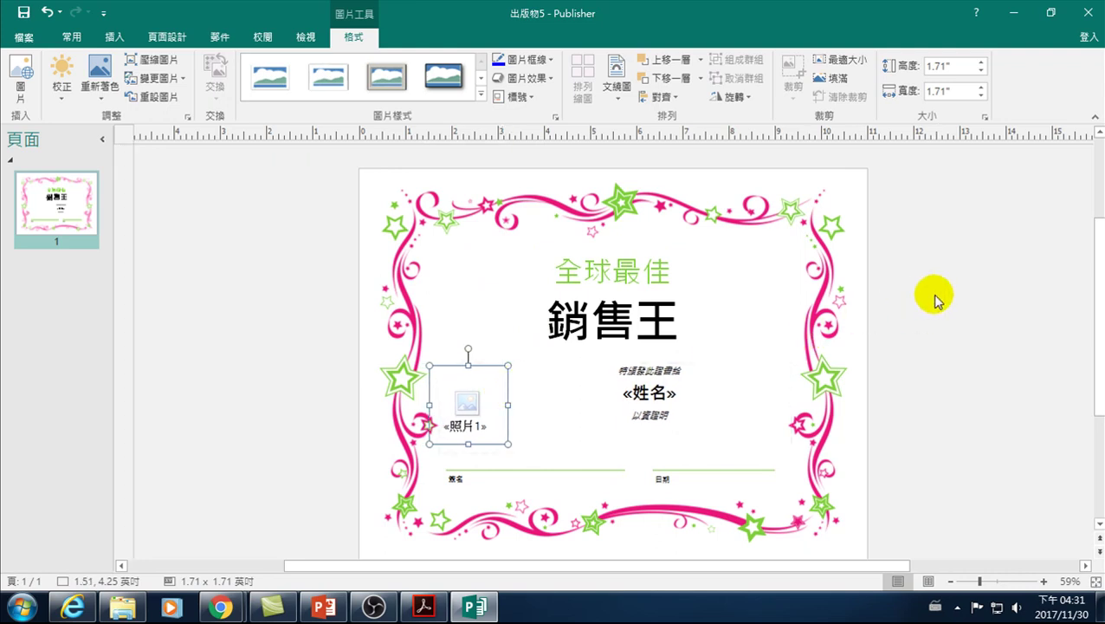
{"action": "left_click", "coordinate": [932, 294]}
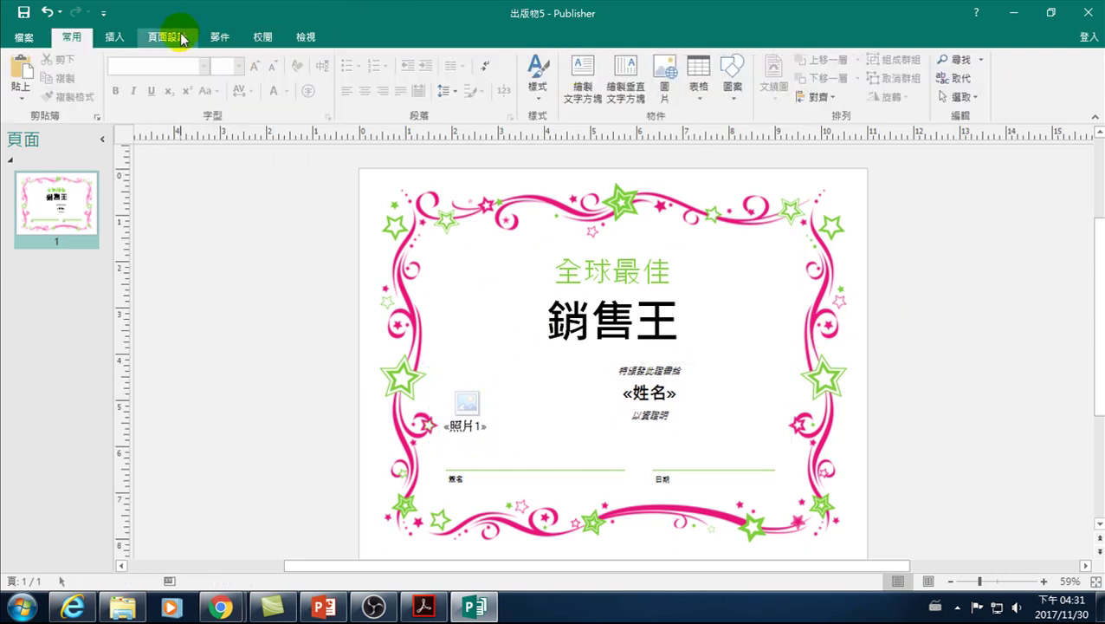
{"action": "left_click", "coordinate": [220, 36]}
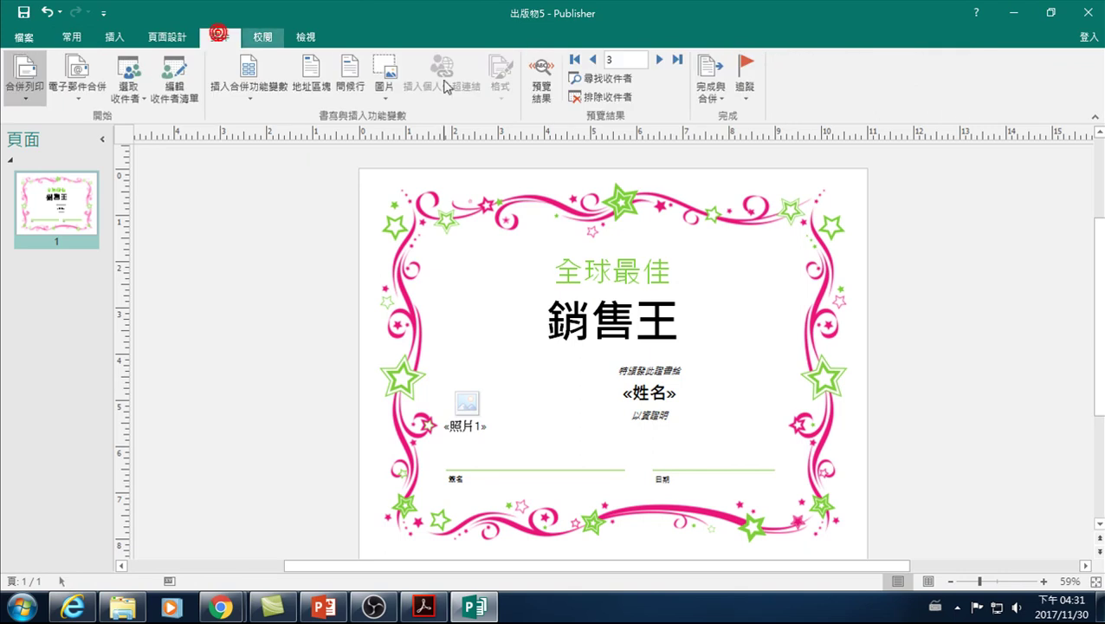
Merge into new publication 出版物9, check its four name-and-cartoon pages, then close it.
{"action": "left_click", "coordinate": [710, 94]}
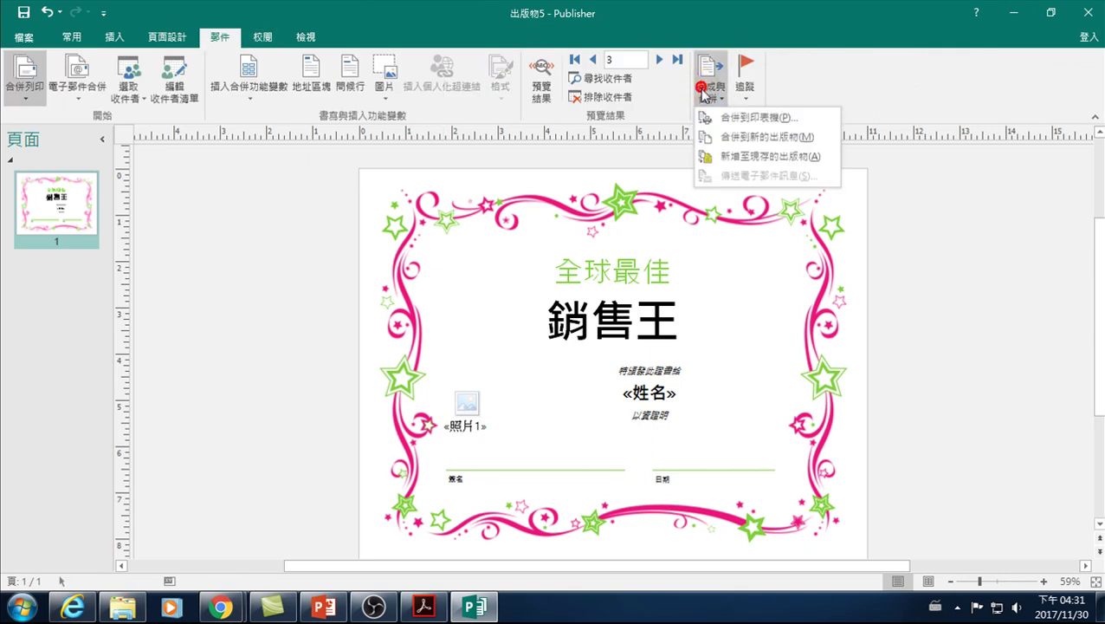
{"action": "left_click", "coordinate": [747, 138]}
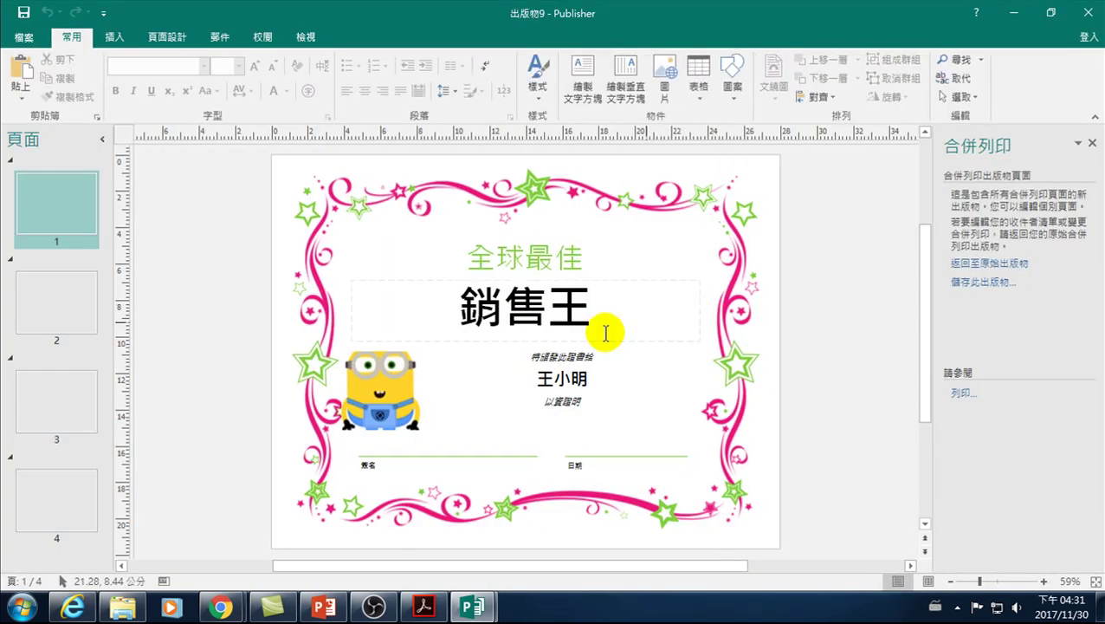
{"action": "left_click", "coordinate": [61, 321]}
{"action": "left_click", "coordinate": [93, 387]}
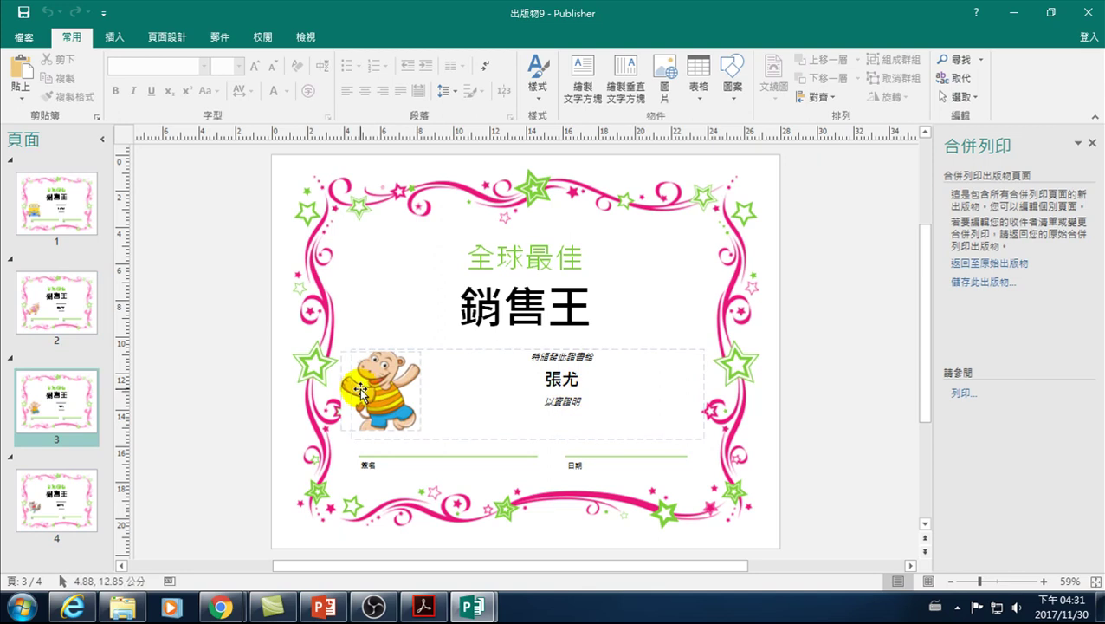
{"action": "key", "text": "ctrl+Page_Down"}
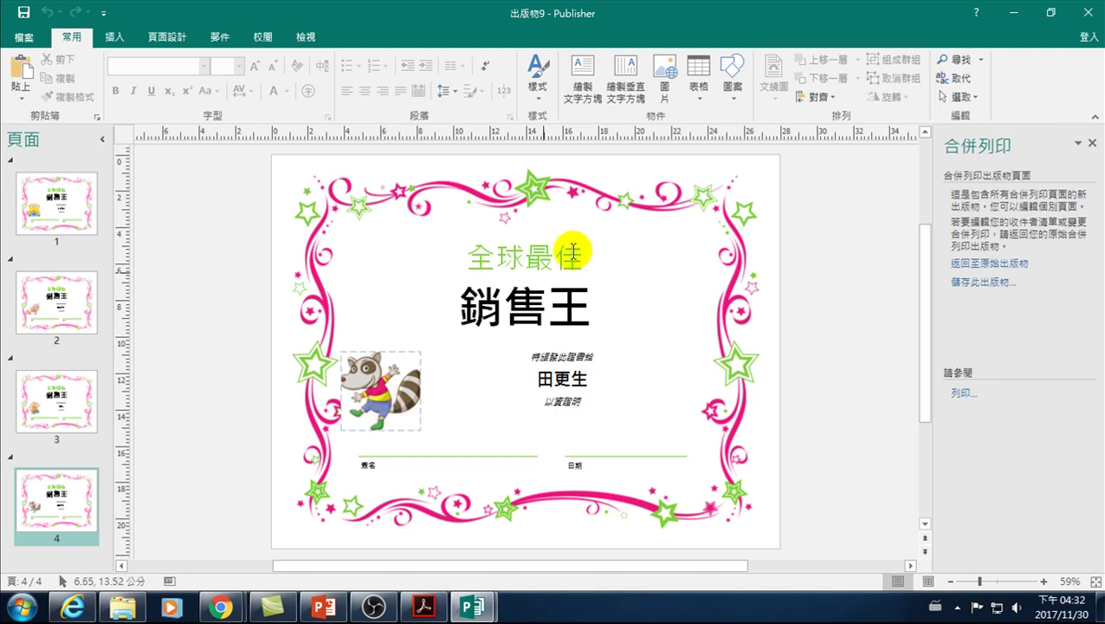
{"action": "left_click", "coordinate": [222, 37]}
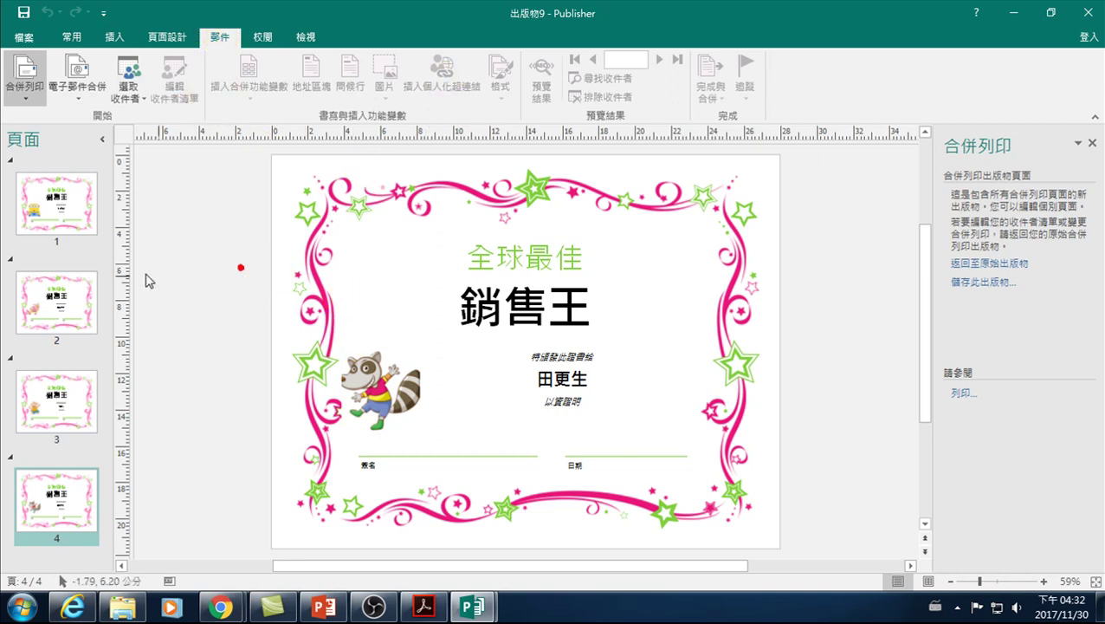
{"action": "left_click", "coordinate": [1090, 16]}
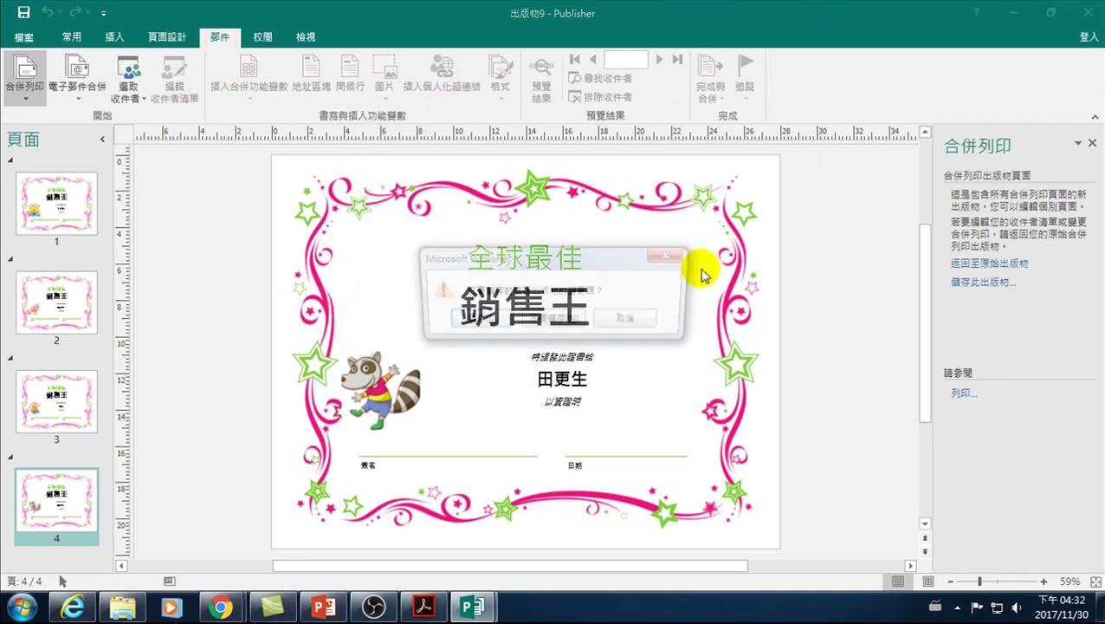
Discard the merged publication and open the picture field settings for the photo placeholder.
{"action": "left_click", "coordinate": [562, 315]}
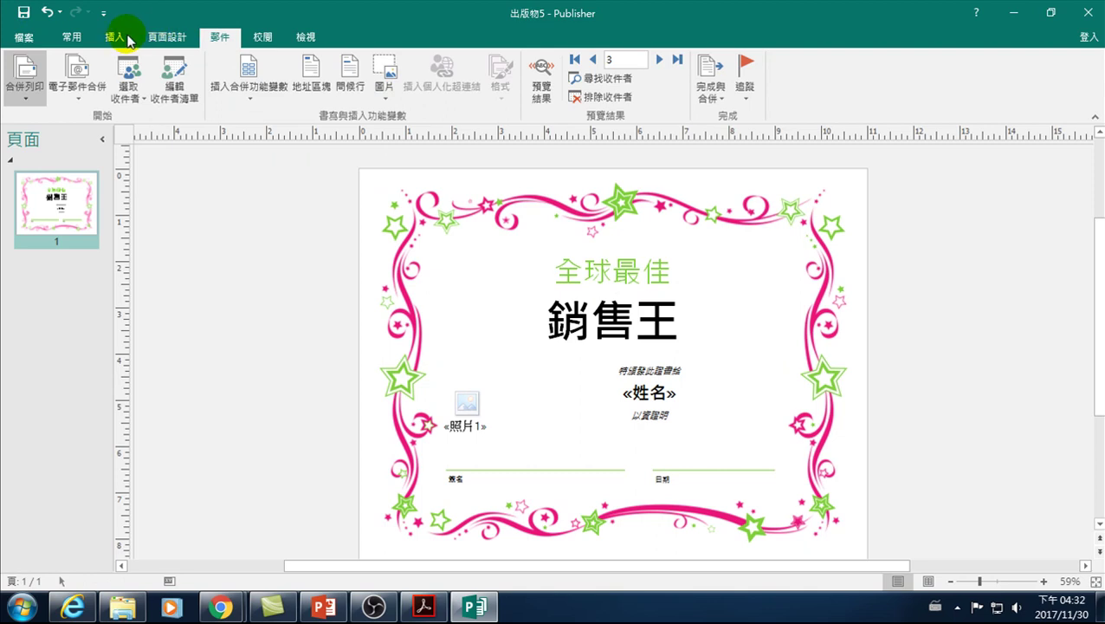
{"action": "left_click", "coordinate": [214, 37]}
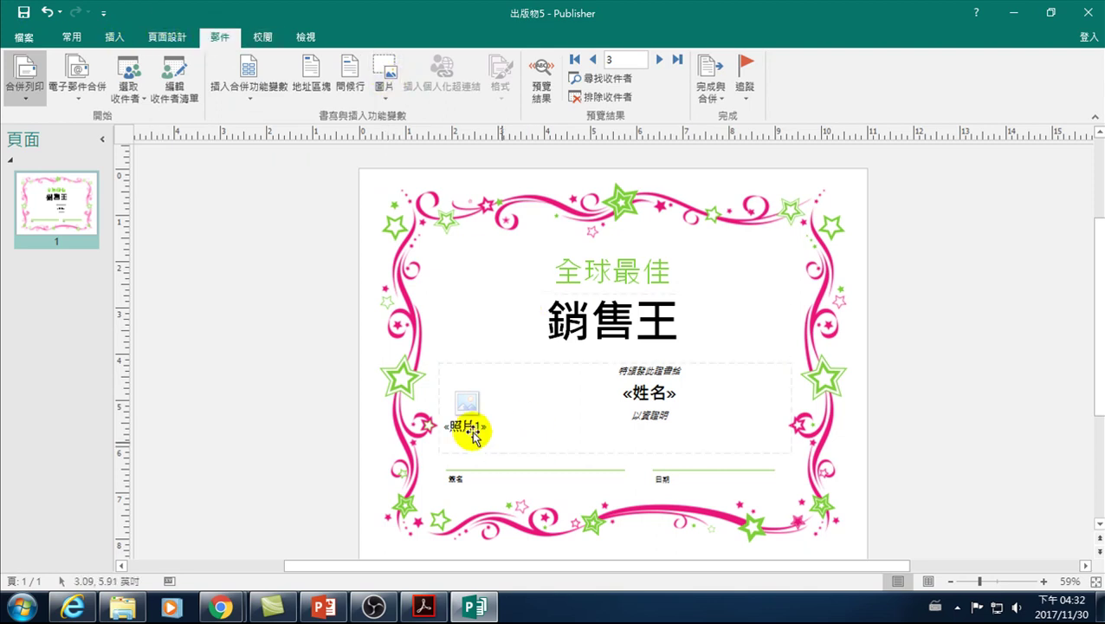
{"action": "left_click", "coordinate": [472, 369]}
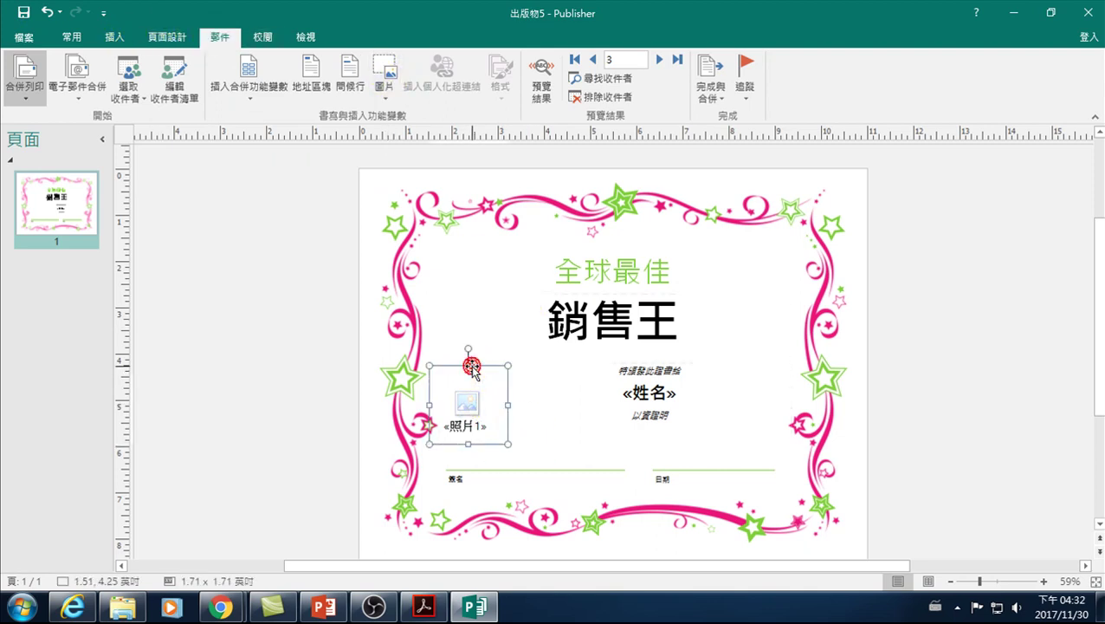
{"action": "left_click", "coordinate": [384, 87]}
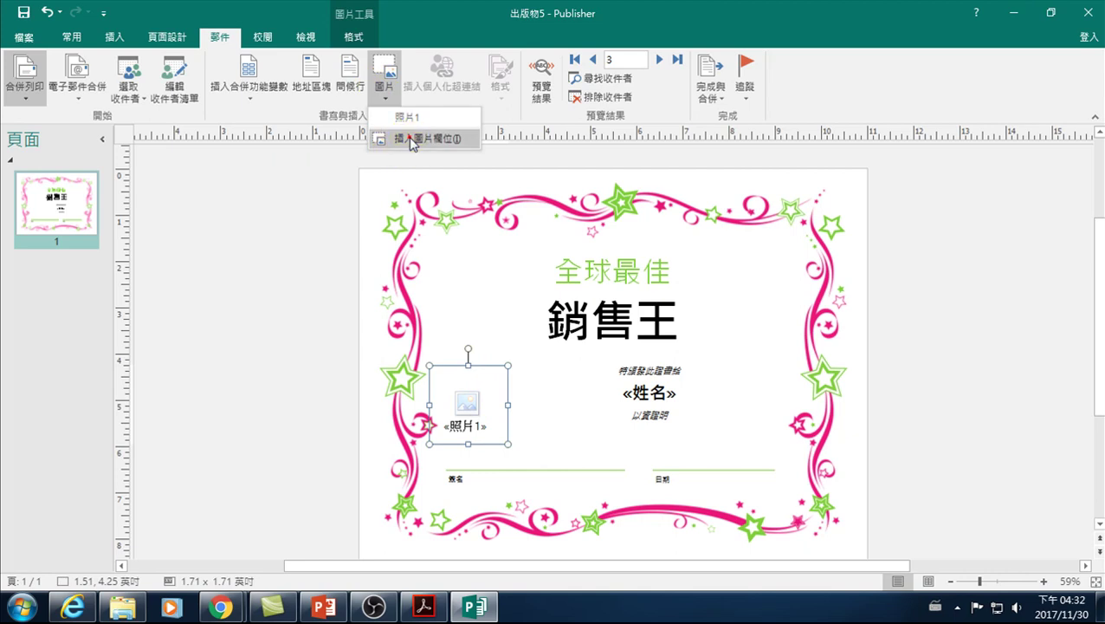
{"action": "left_click", "coordinate": [413, 141]}
{"action": "left_click", "coordinate": [479, 368]}
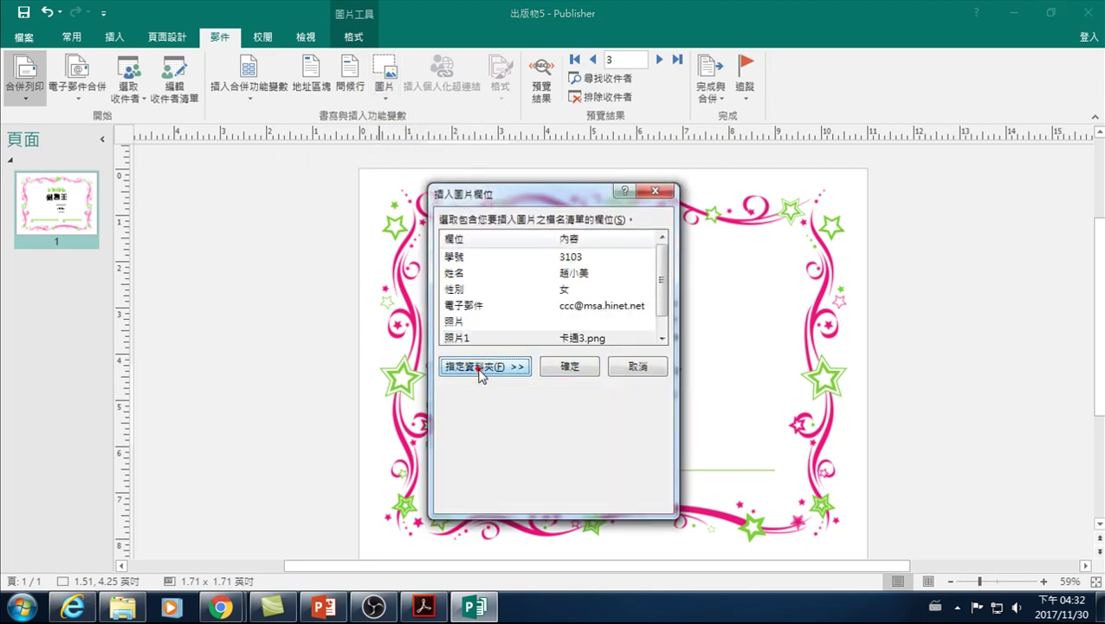
{"action": "left_click", "coordinate": [459, 338]}
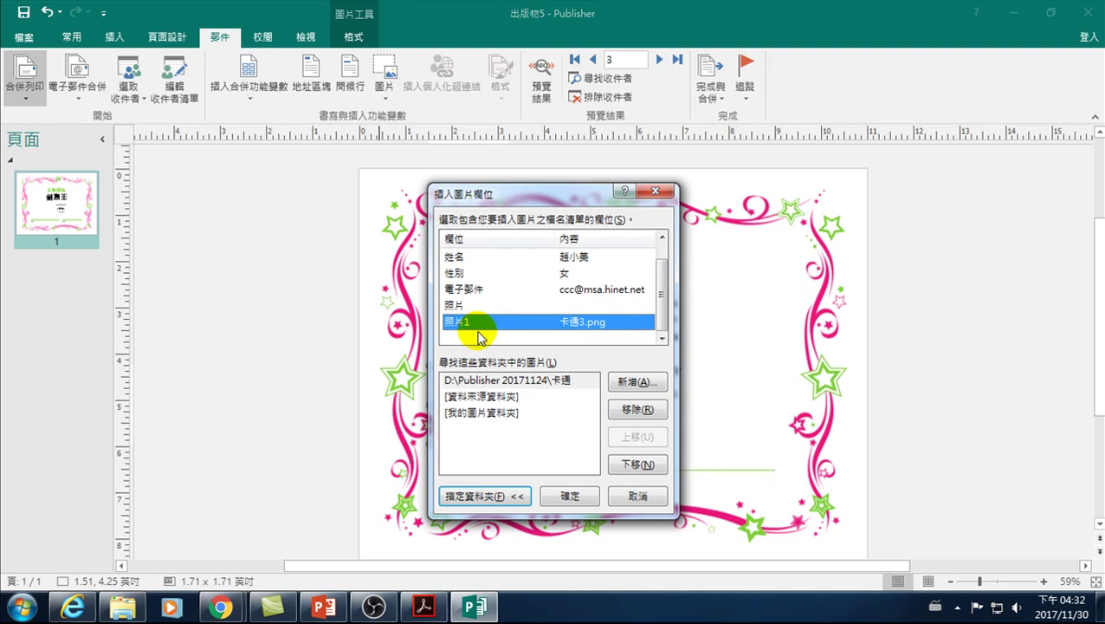
Choose the D:\Publisher 20171124\卡通 folder and insert the 照片1 picture field.
{"action": "left_click", "coordinate": [494, 381]}
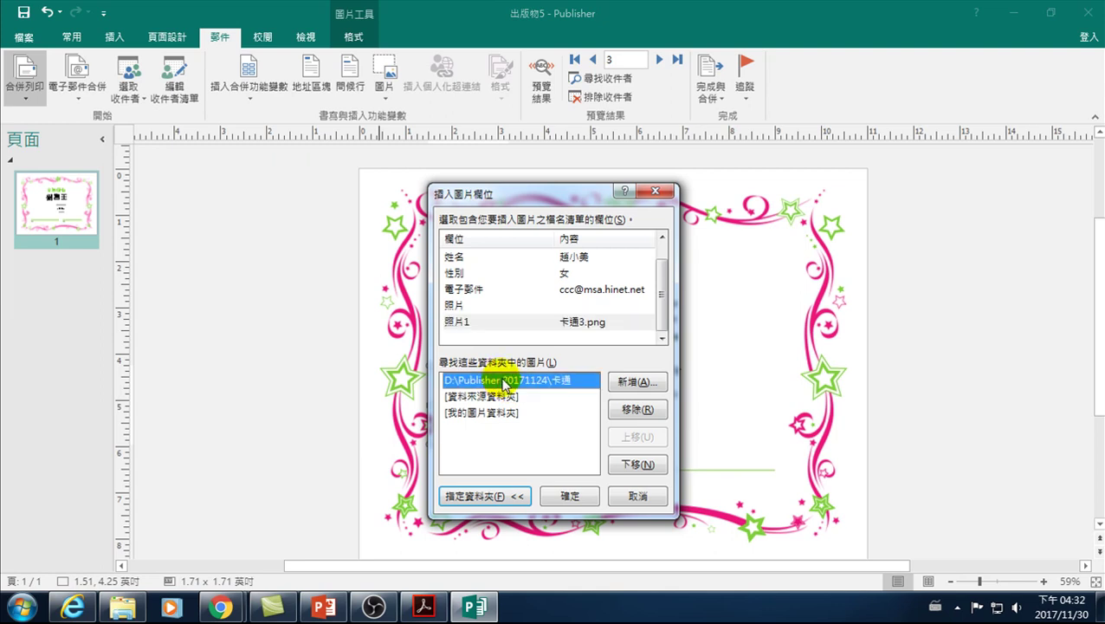
{"action": "left_click", "coordinate": [494, 321]}
{"action": "left_click", "coordinate": [492, 380]}
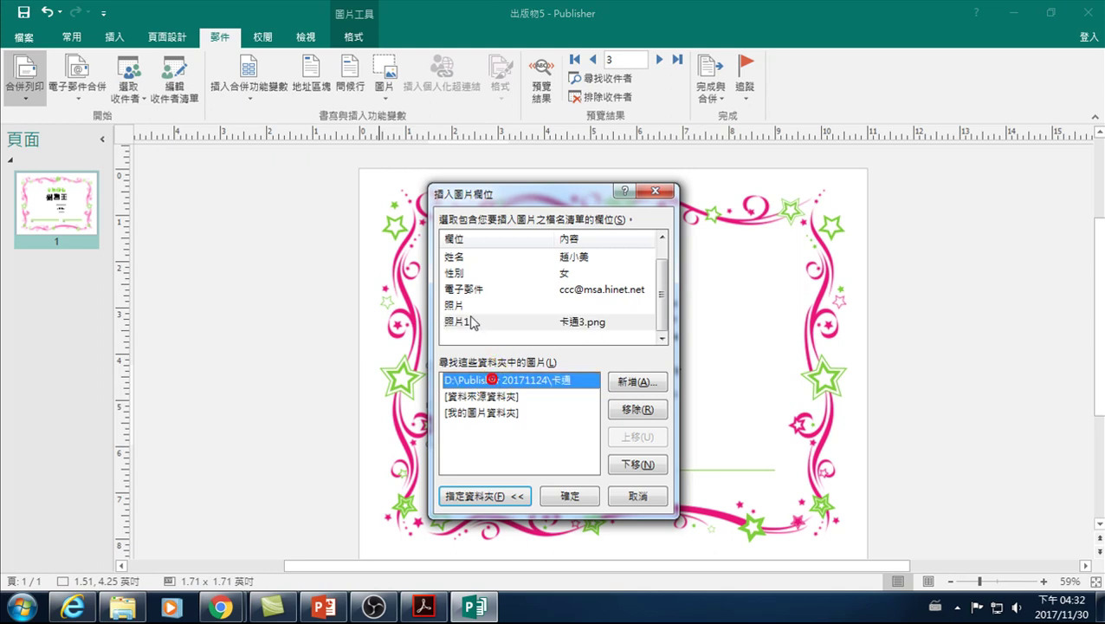
{"action": "left_click", "coordinate": [450, 273]}
{"action": "left_click", "coordinate": [448, 257]}
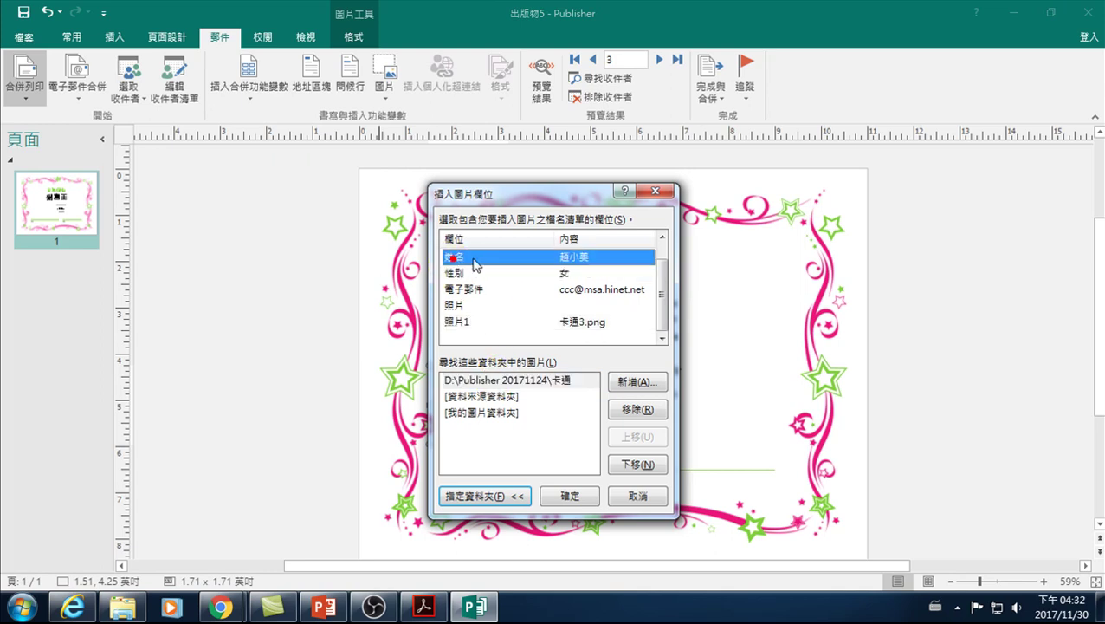
{"action": "left_click", "coordinate": [471, 381]}
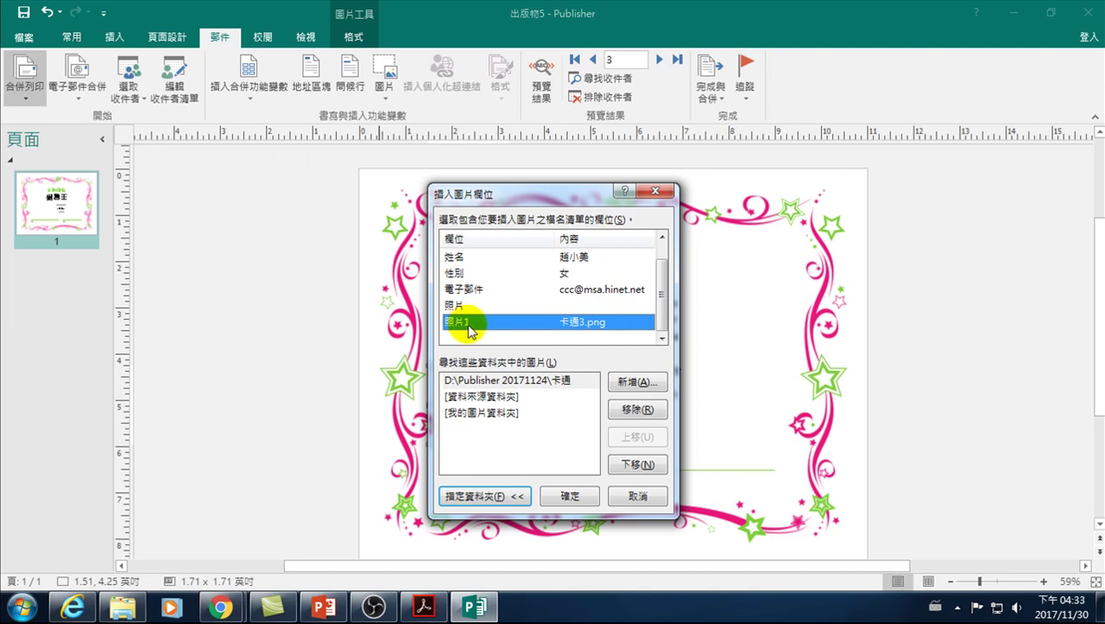
{"action": "left_click", "coordinate": [487, 385]}
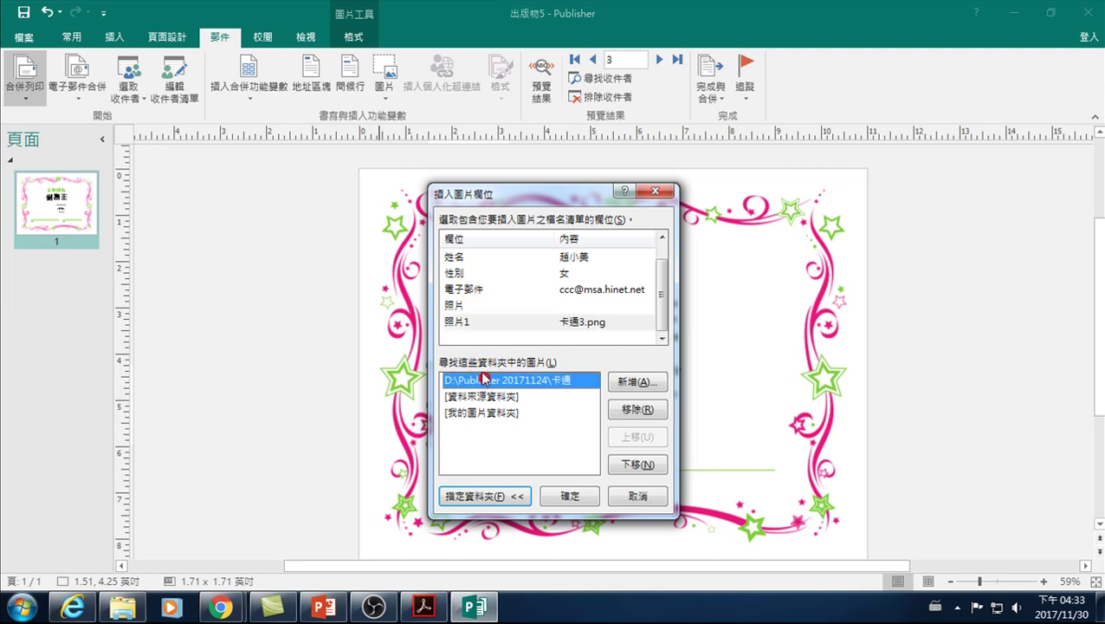
{"action": "double_click", "coordinate": [457, 320]}
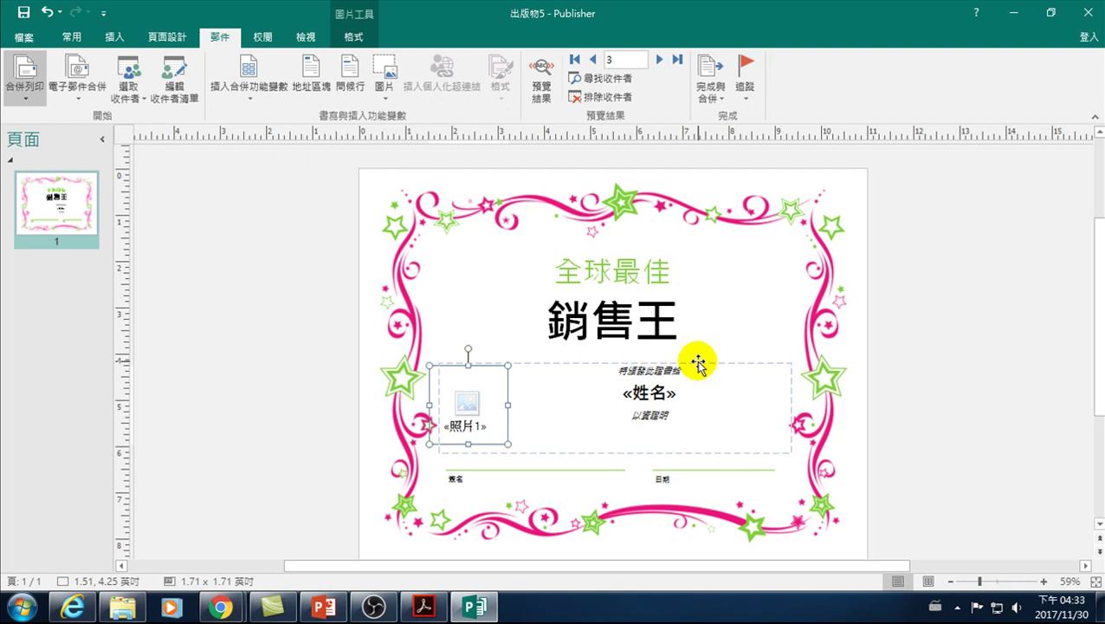
Switch to the Google Drive 範例 folder in Chrome, then to the PowerPoint window.
{"action": "left_click", "coordinate": [221, 606]}
{"action": "left_click", "coordinate": [244, 539]}
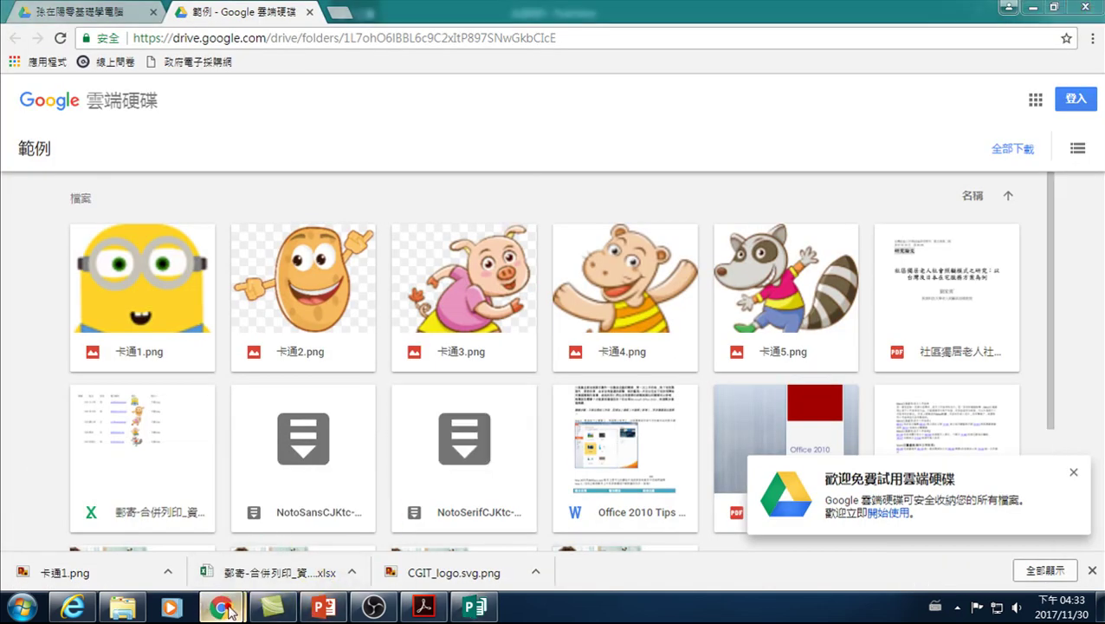
{"action": "left_click", "coordinate": [325, 606]}
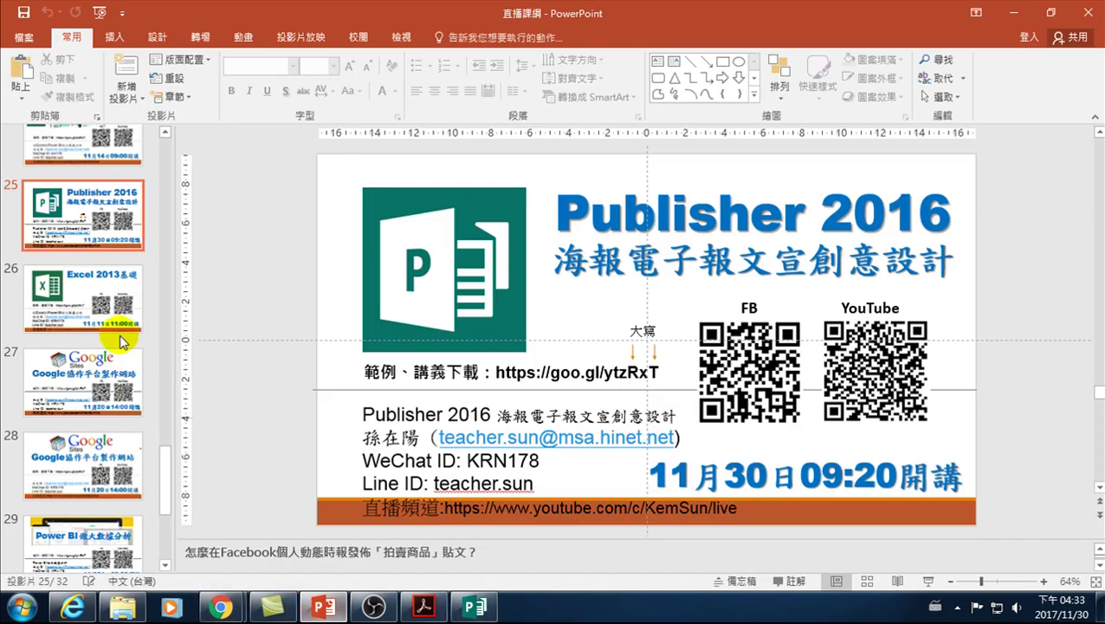
Run the slide show from slide 25, the Publisher 2016 course announcement.
{"action": "left_click", "coordinate": [88, 216]}
{"action": "key", "text": "shift+F5"}
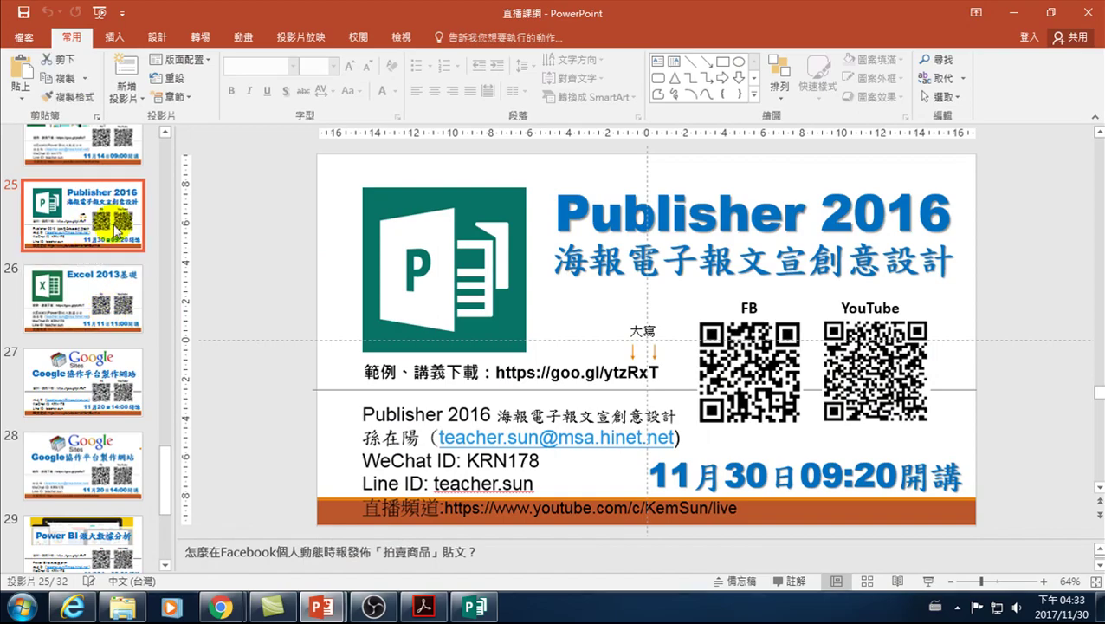